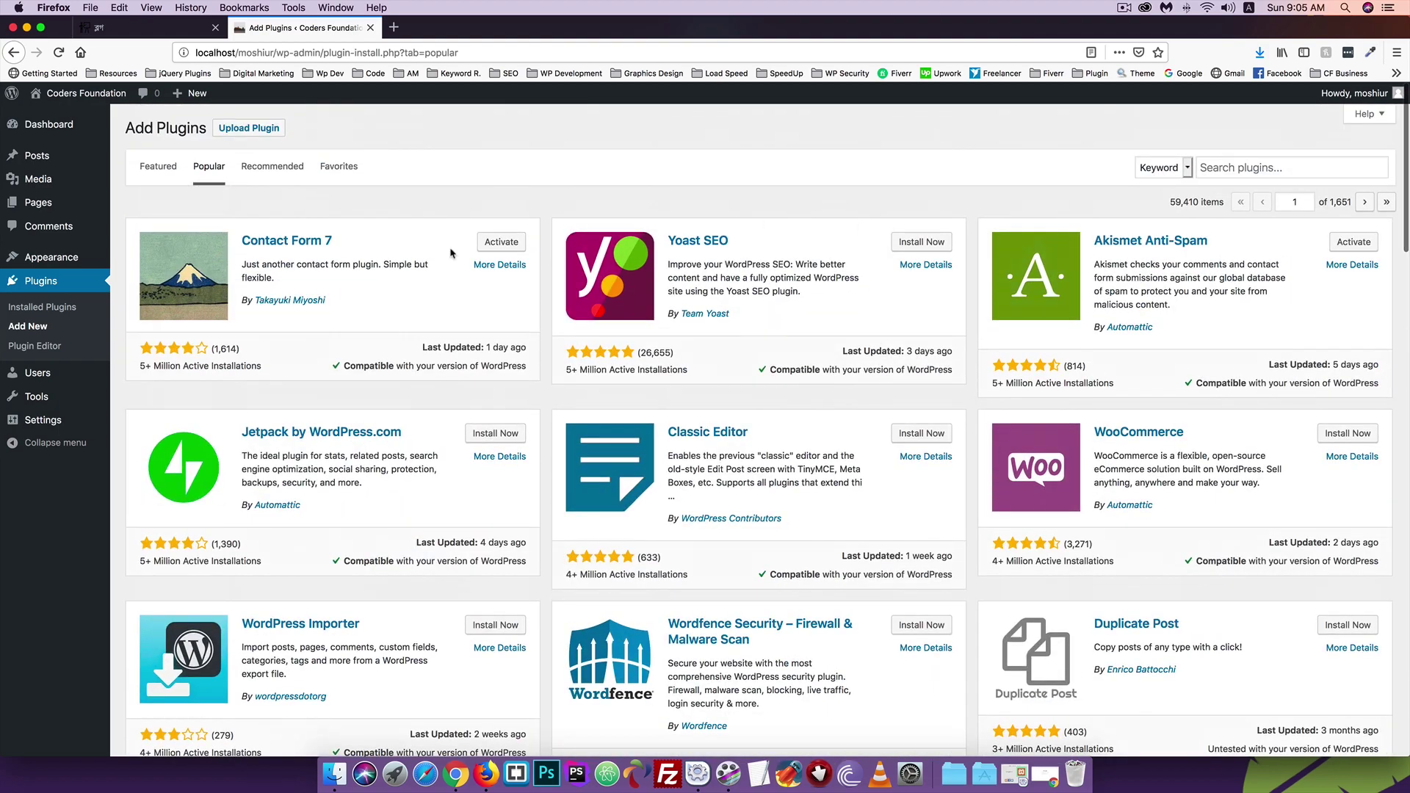
# Search the plugin directory for "skill bar".
pyautogui.click(1226, 166)
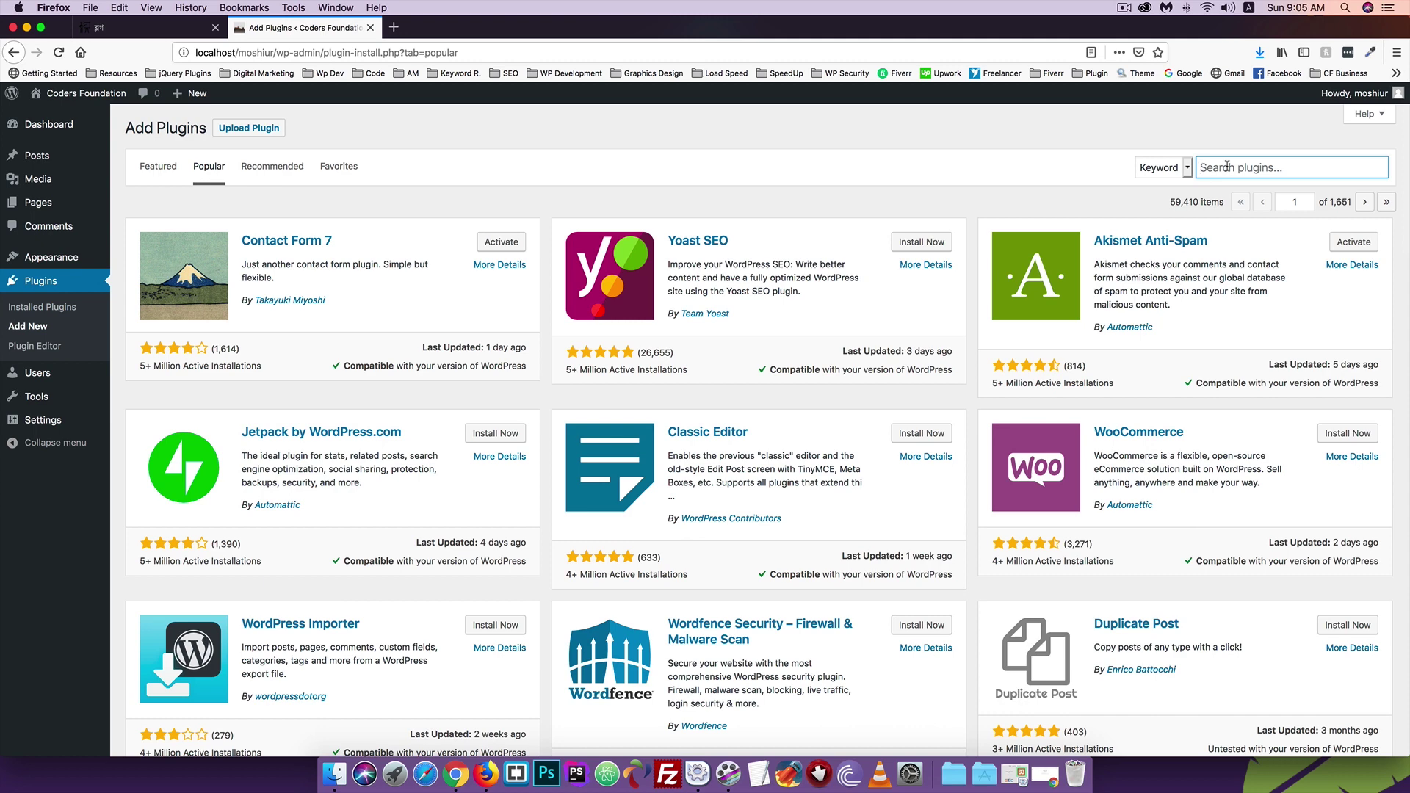
pyautogui.write('skill bar')
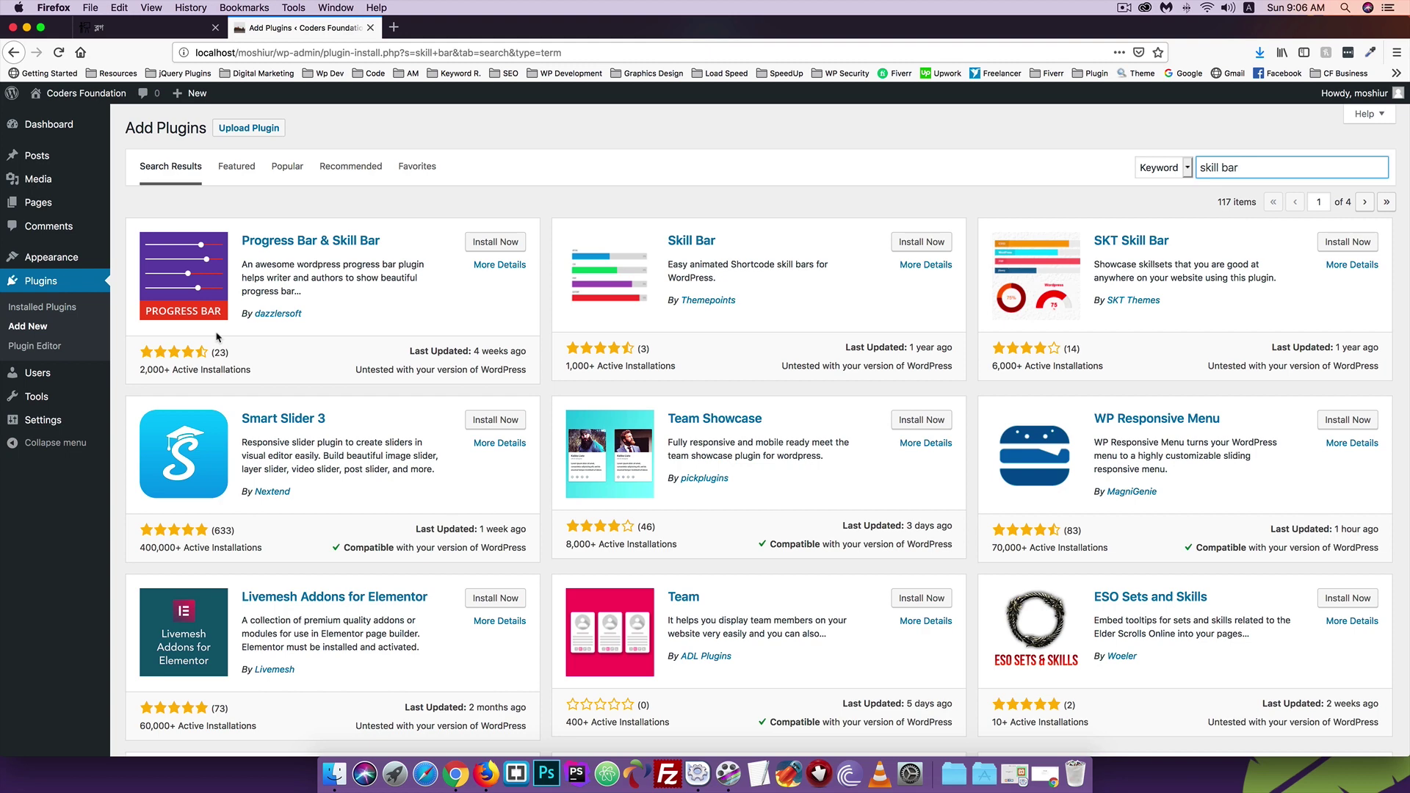
pyautogui.scroll(-1, 217, 336)
pyautogui.scroll(1, 216, 337)
# Review the Progress Bar & Skill Bar plugin's screenshots, user reviews, compatible WordPress version and description warning, closing its details when done.
pyautogui.click(285, 244)
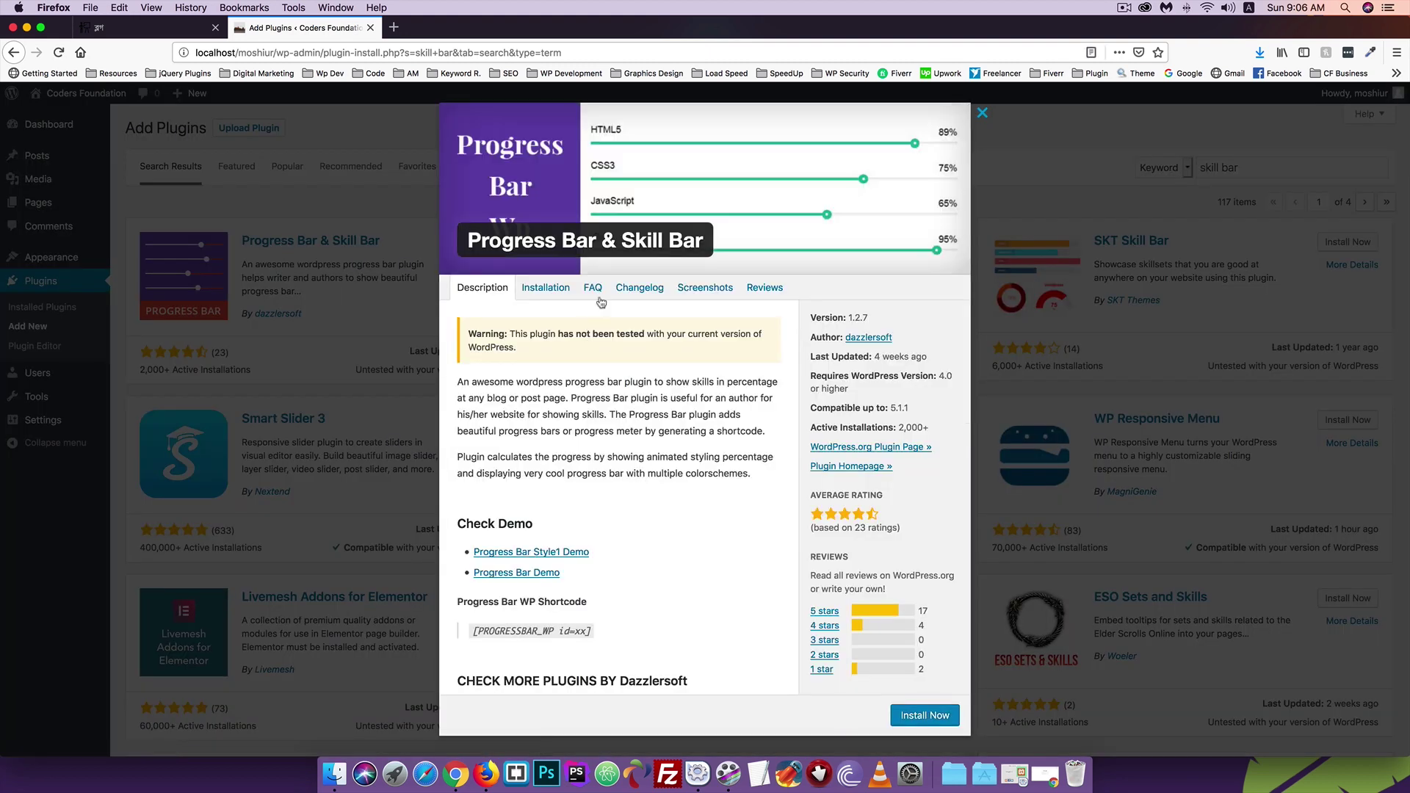
pyautogui.click(739, 292)
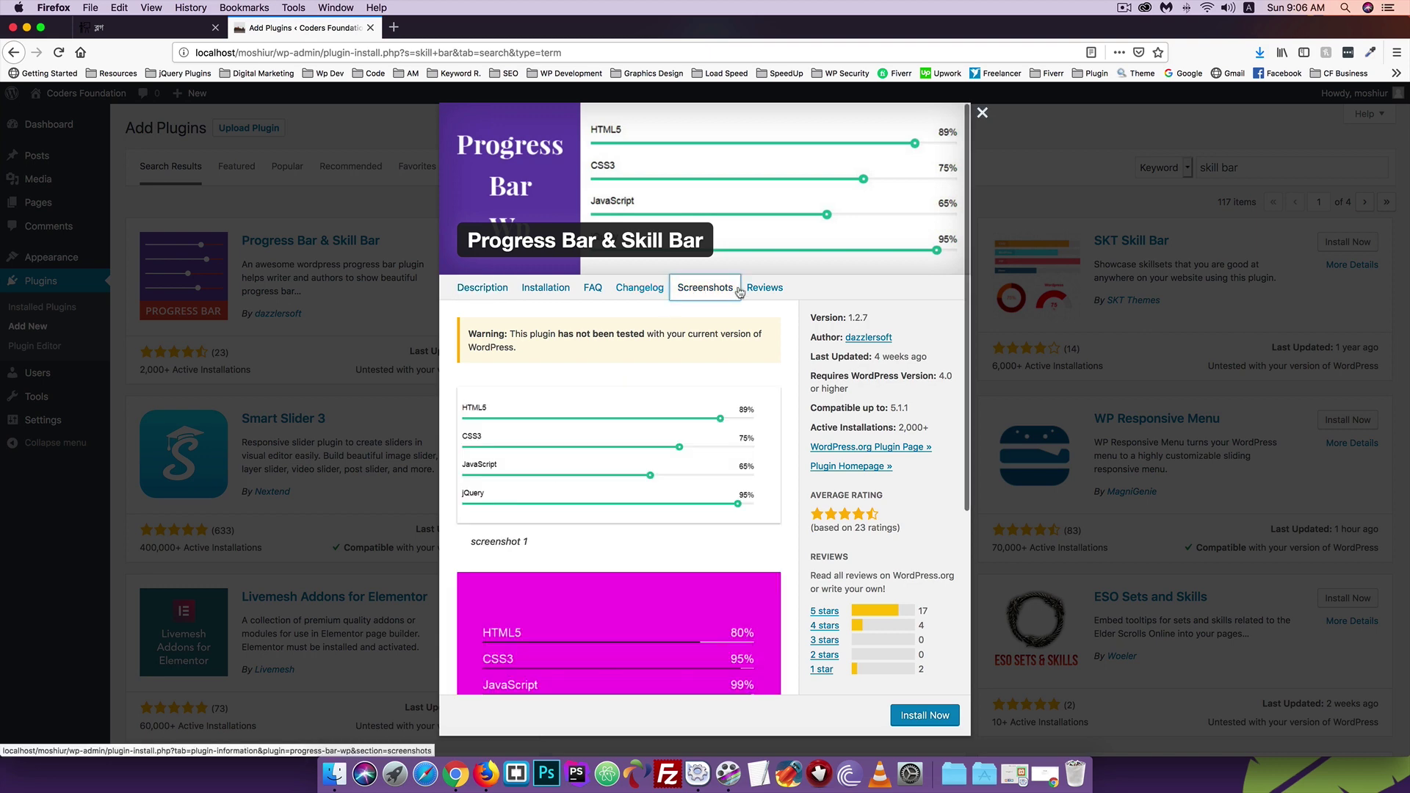
pyautogui.click(742, 291)
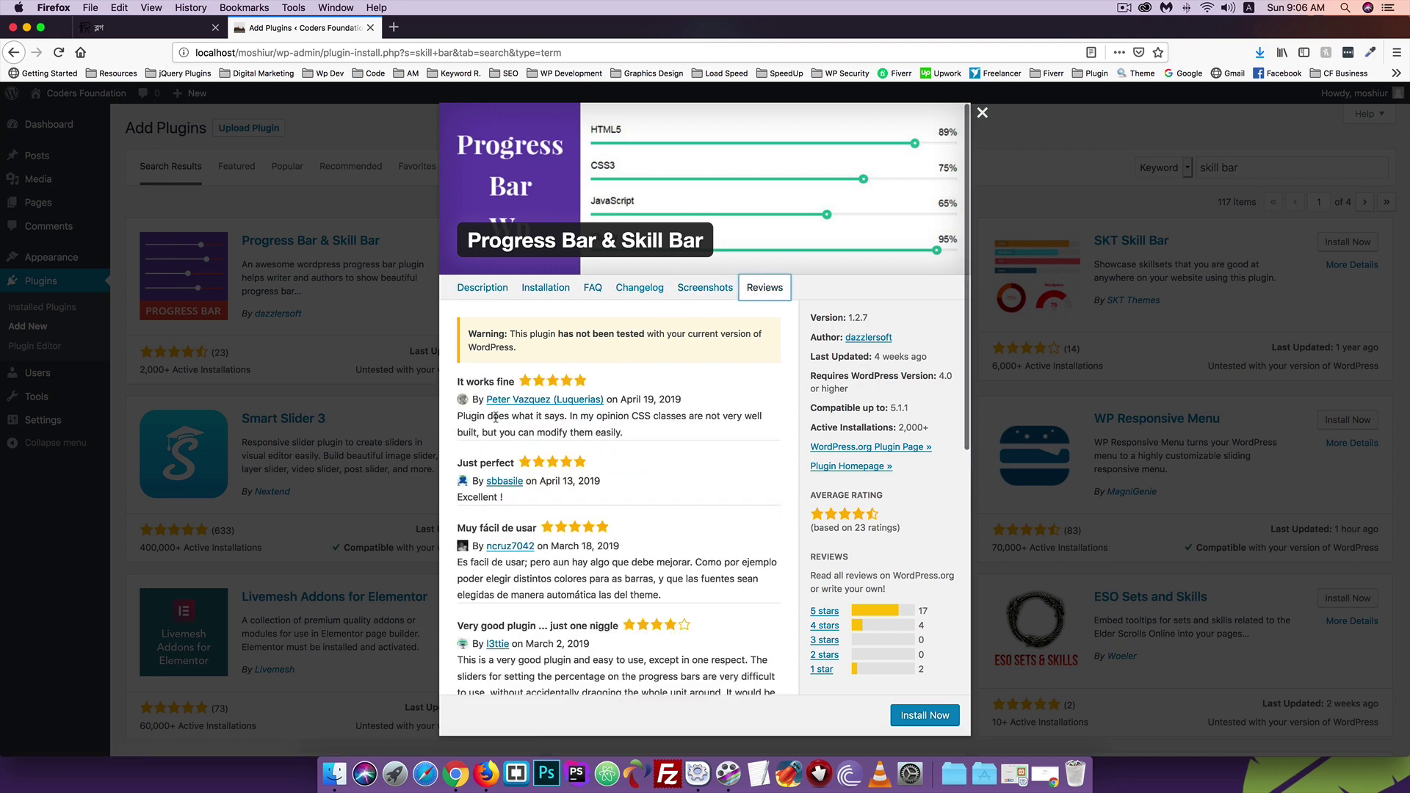
pyautogui.scroll(-4, 532, 461)
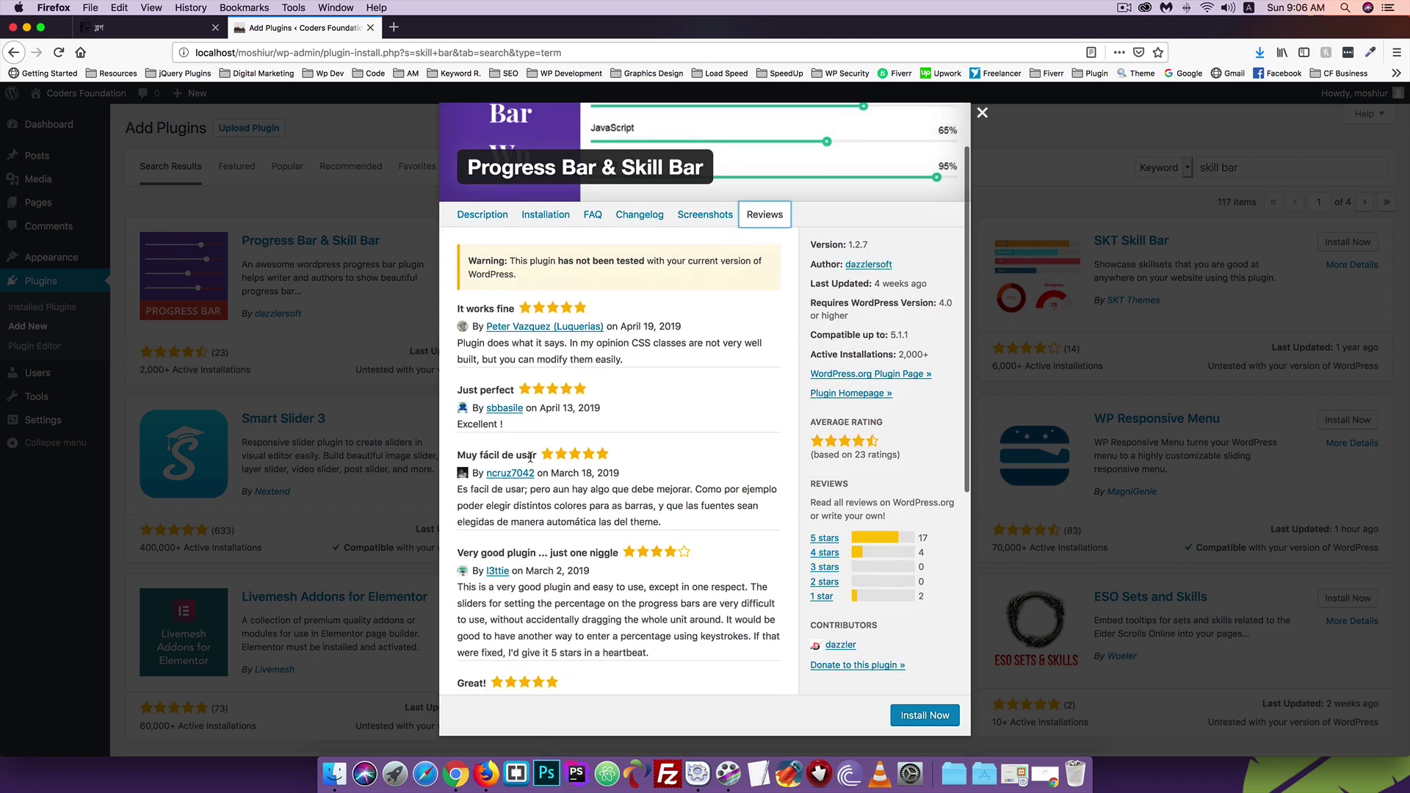
pyautogui.scroll(4, 532, 461)
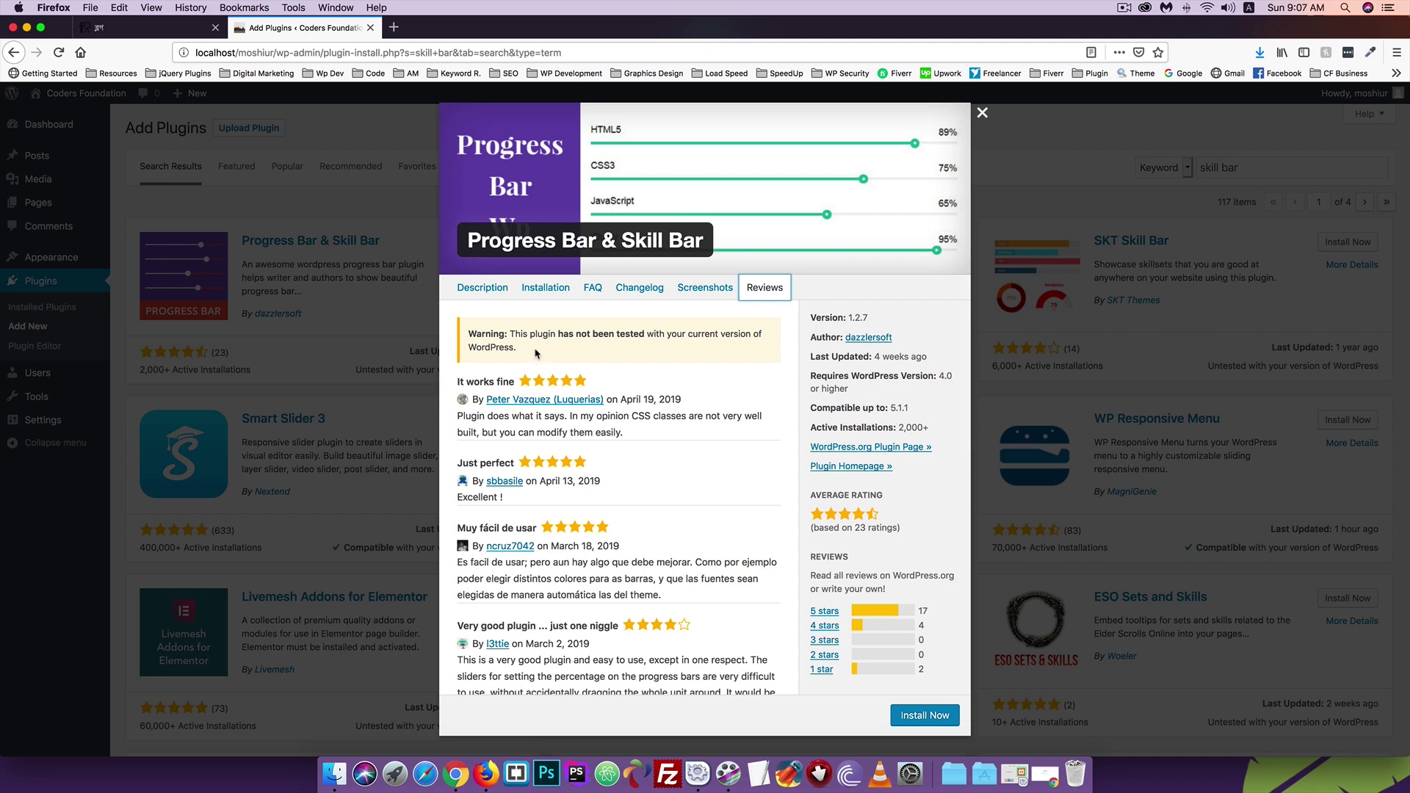
pyautogui.moveTo(824, 406); pyautogui.dragTo(879, 411)
pyautogui.click(900, 408)
pyautogui.click(482, 287)
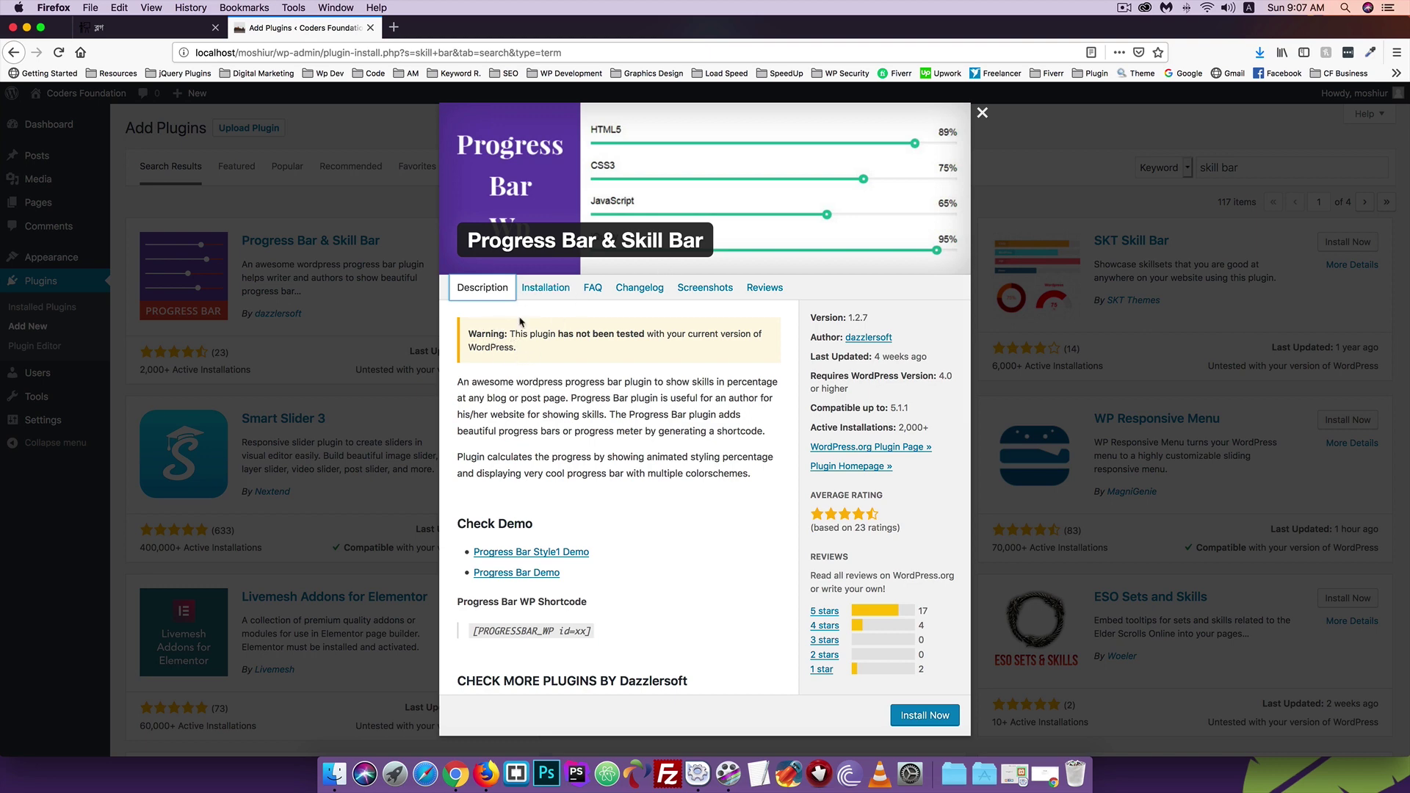
pyautogui.moveTo(473, 332); pyautogui.dragTo(514, 347)
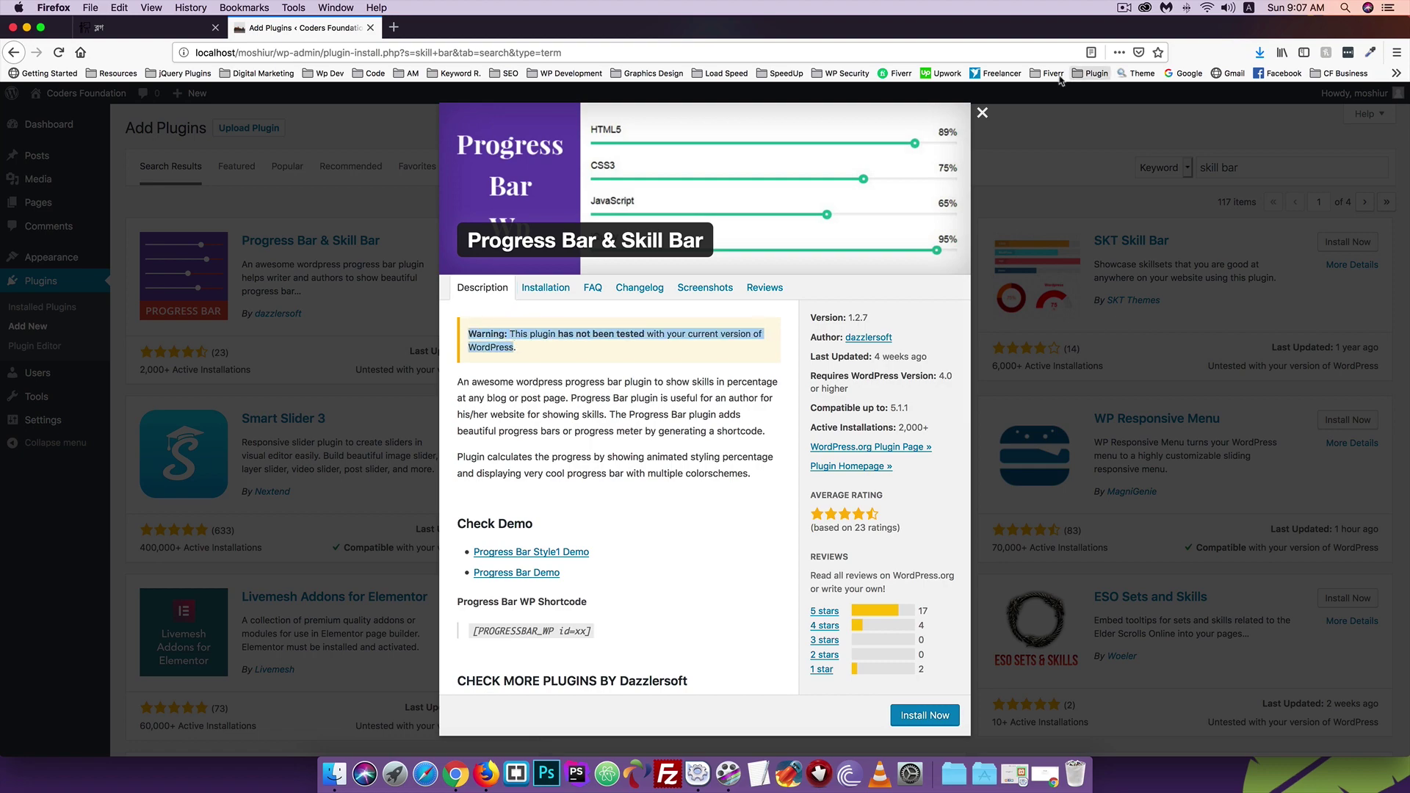
pyautogui.click(983, 114)
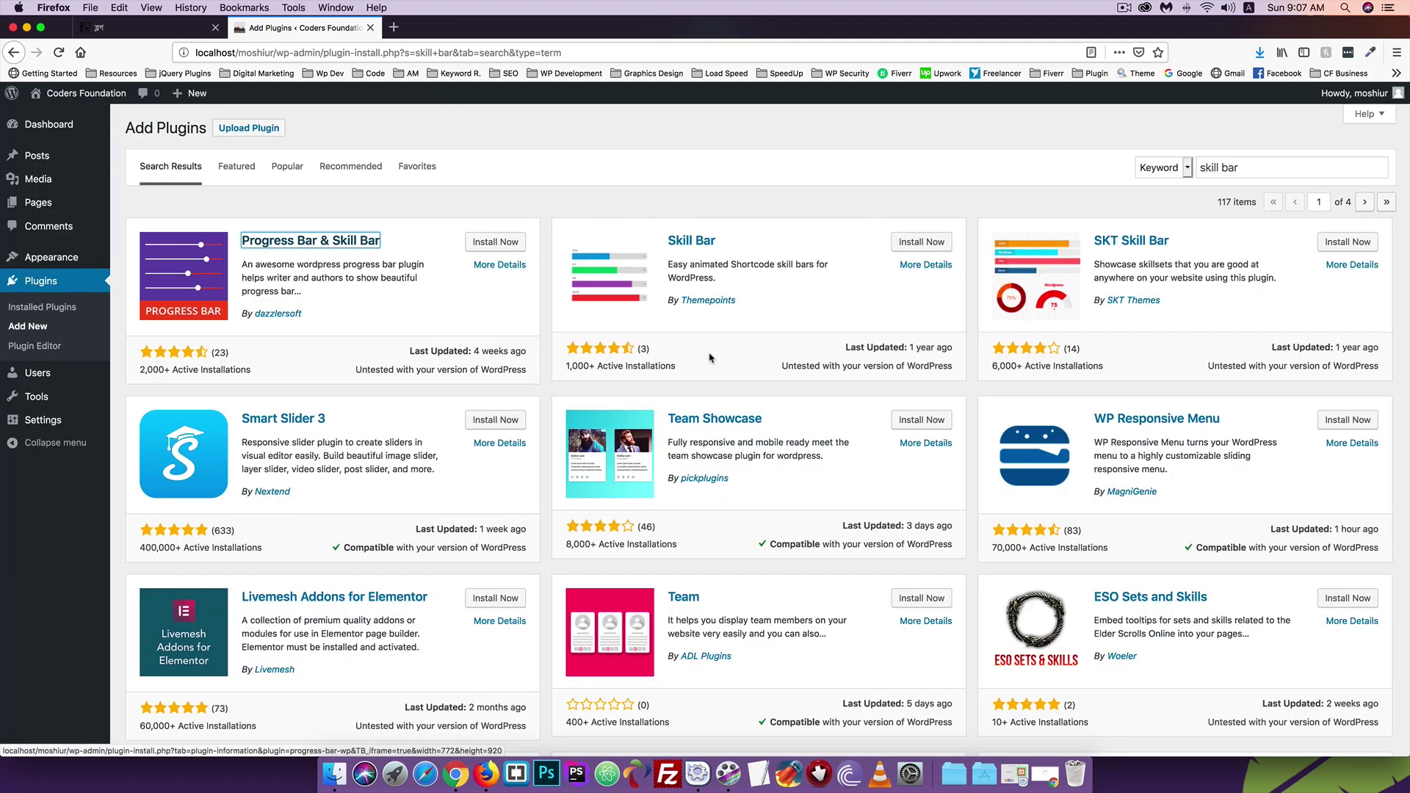
# Check the compatible WordPress version in the Team Showcase plugin's details, closing them when done.
pyautogui.scroll(-2, 710, 353)
pyautogui.scroll(-2, 710, 353)
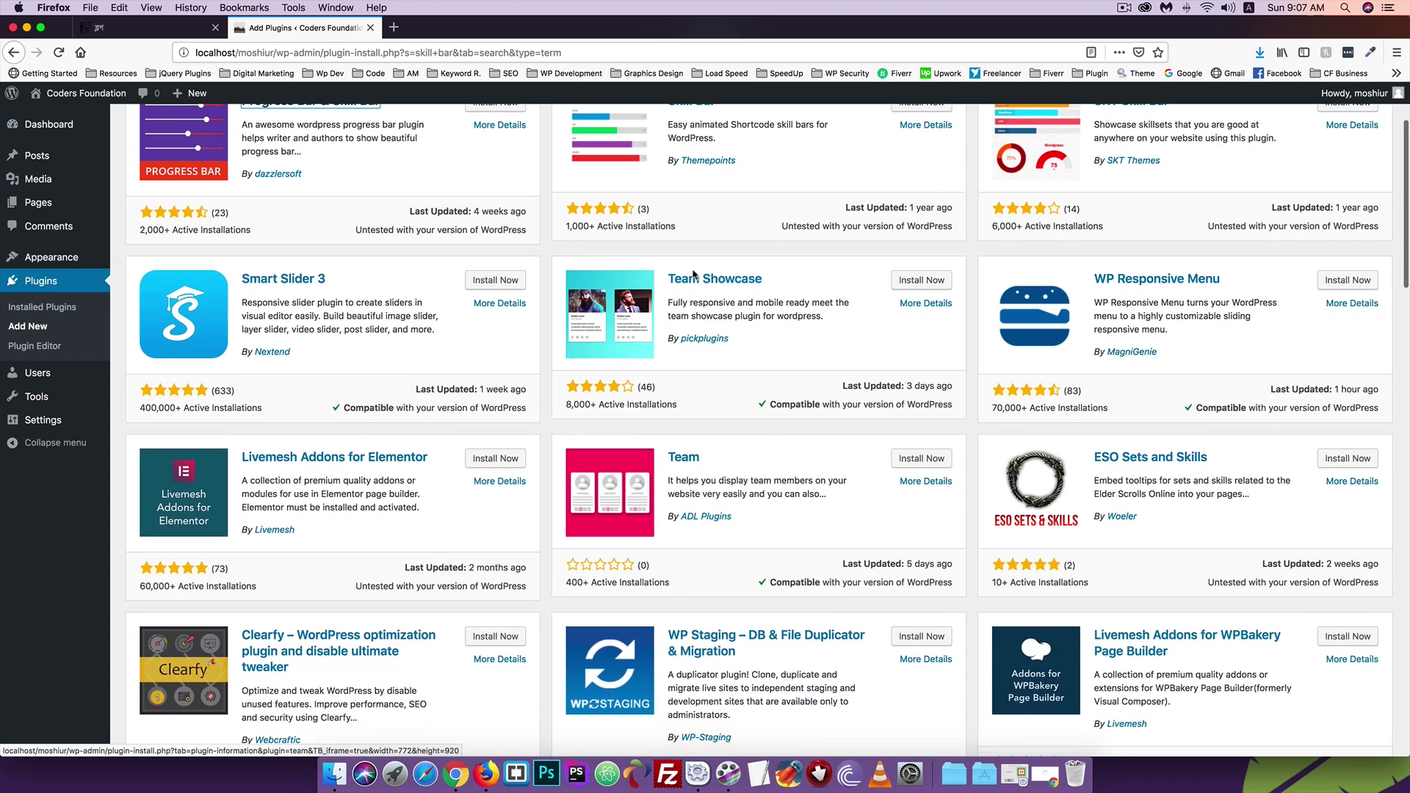
pyautogui.scroll(2, 799, 301)
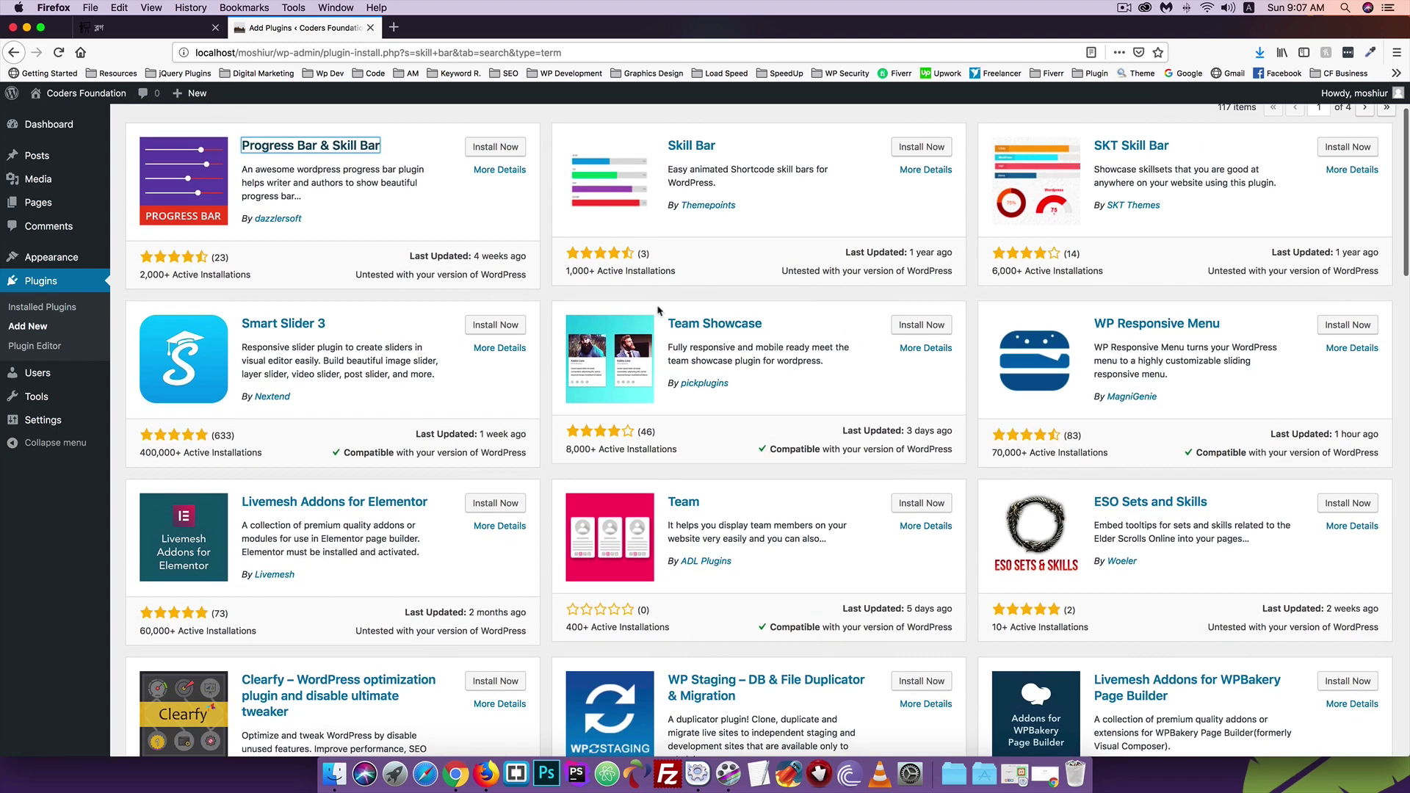
pyautogui.click(697, 320)
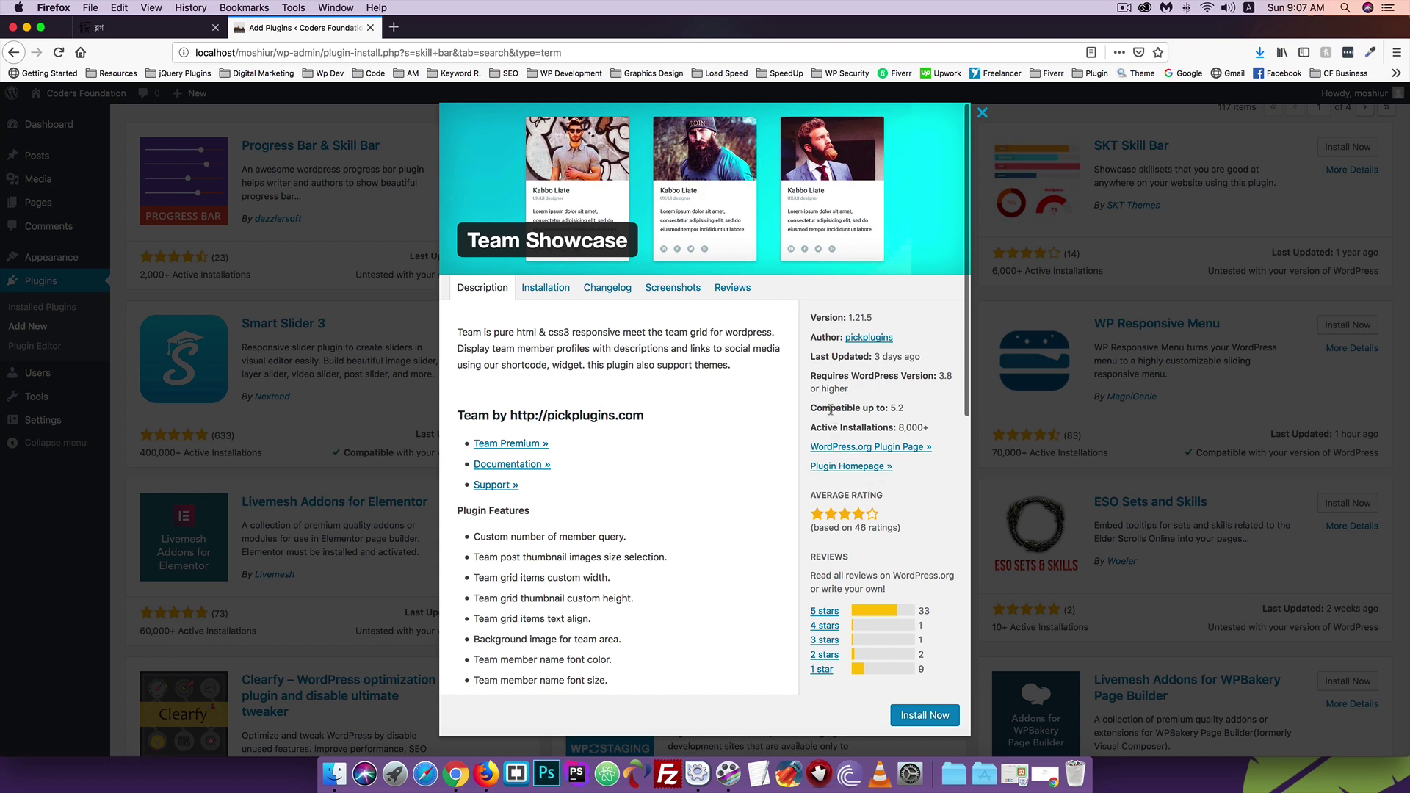
pyautogui.doubleClick(900, 409)
pyautogui.click(982, 114)
pyautogui.scroll(2, 697, 293)
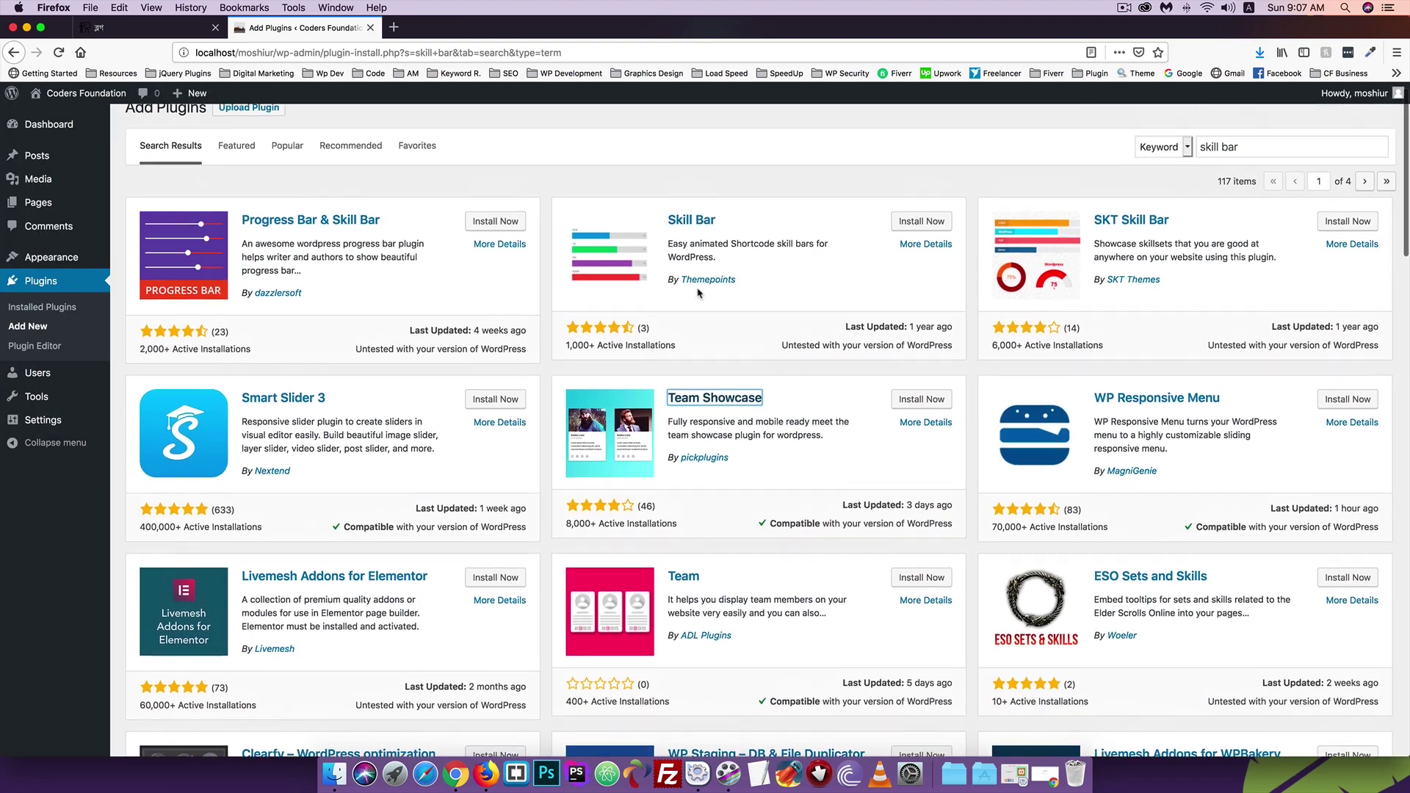
# Read the Progress Bar & Skill Bar plugin's installation notes, FAQ, changelog and description, closing its details when done.
pyautogui.click(315, 236)
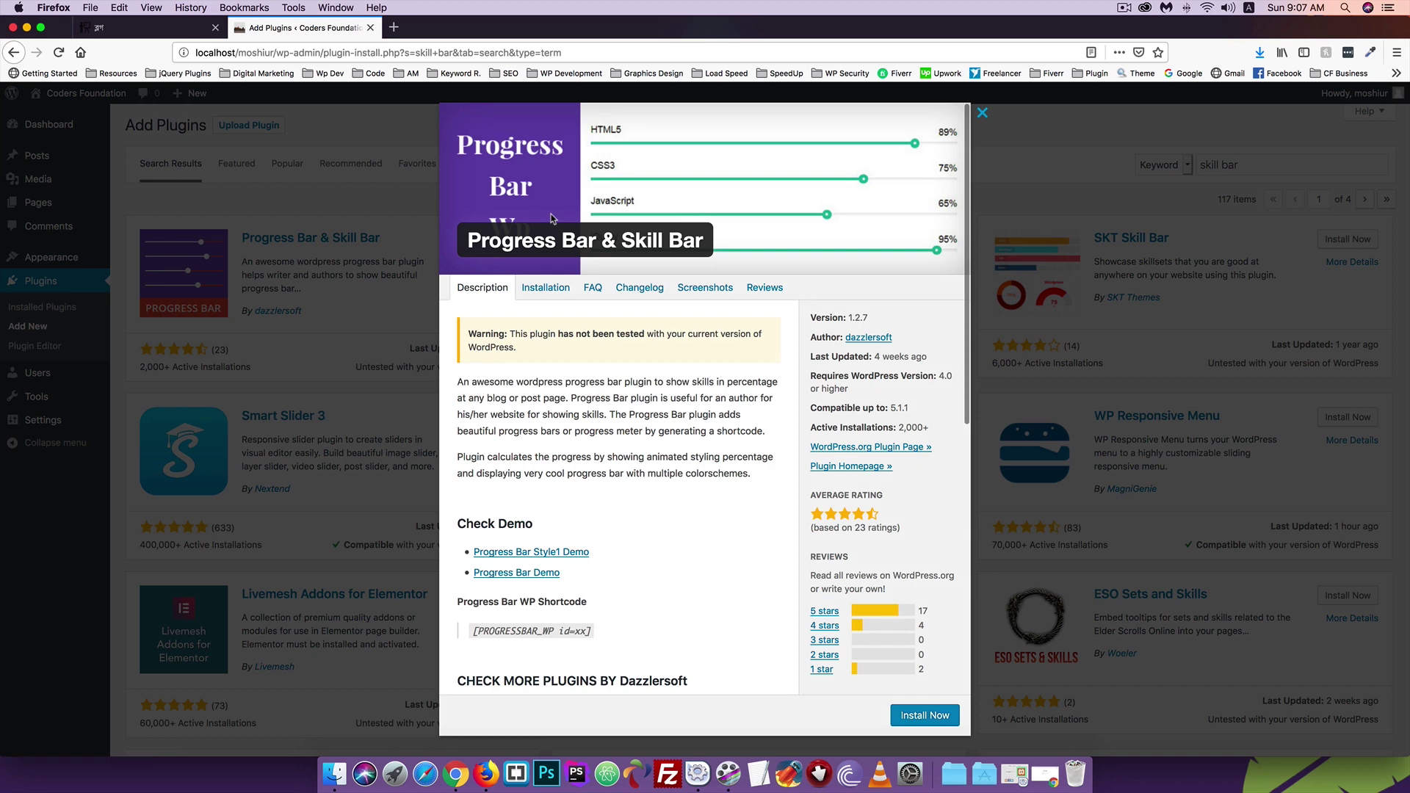
pyautogui.click(550, 288)
pyautogui.click(588, 289)
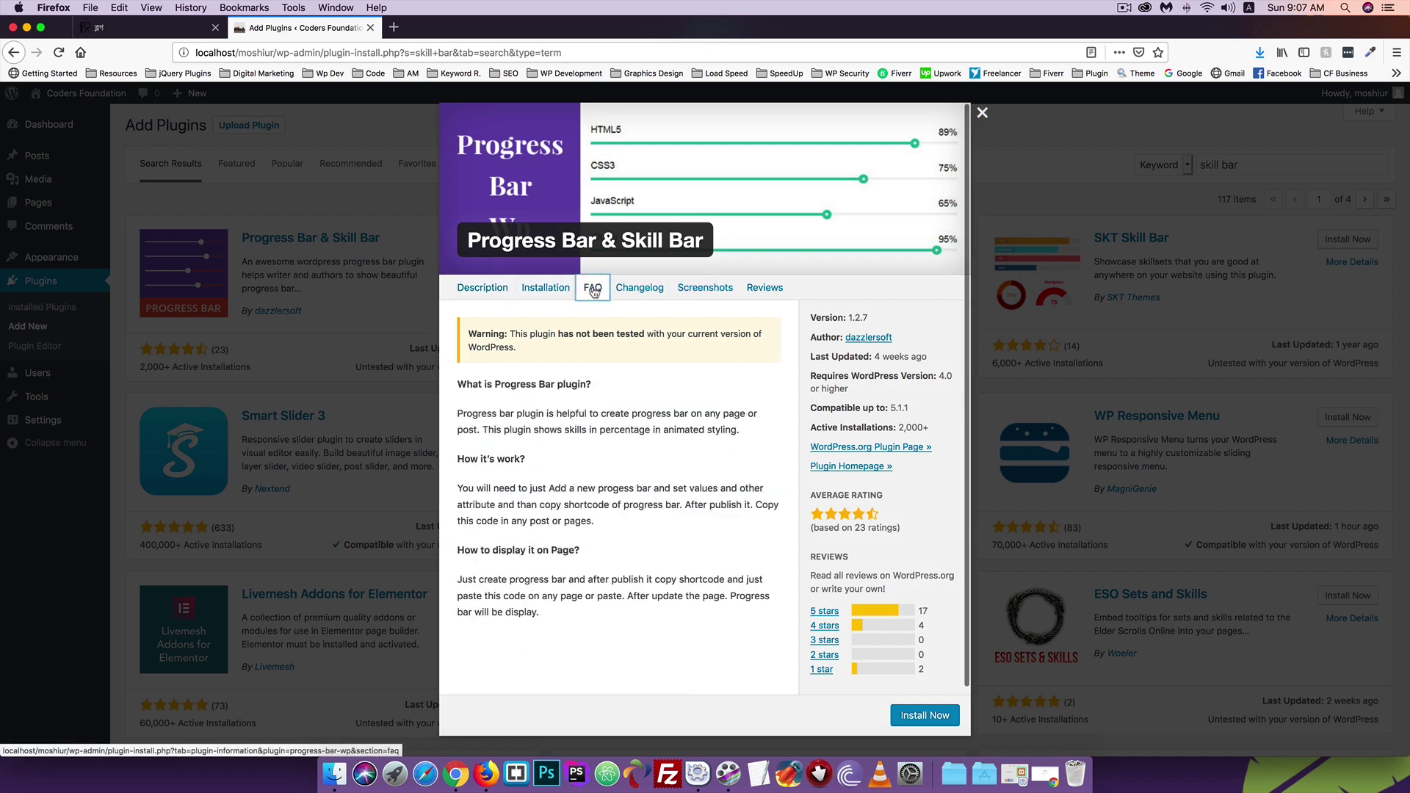
pyautogui.click(639, 291)
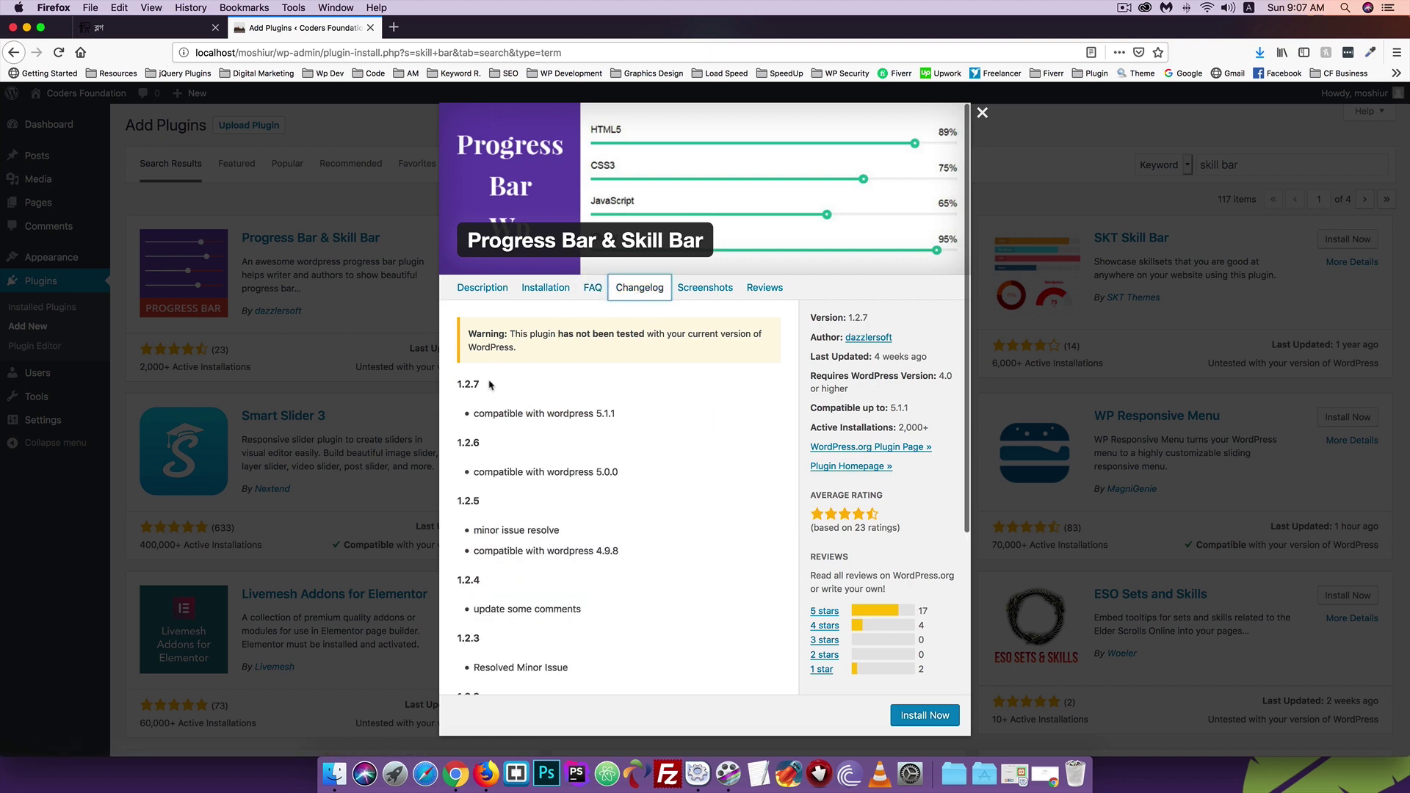
pyautogui.scroll(-2, 481, 418)
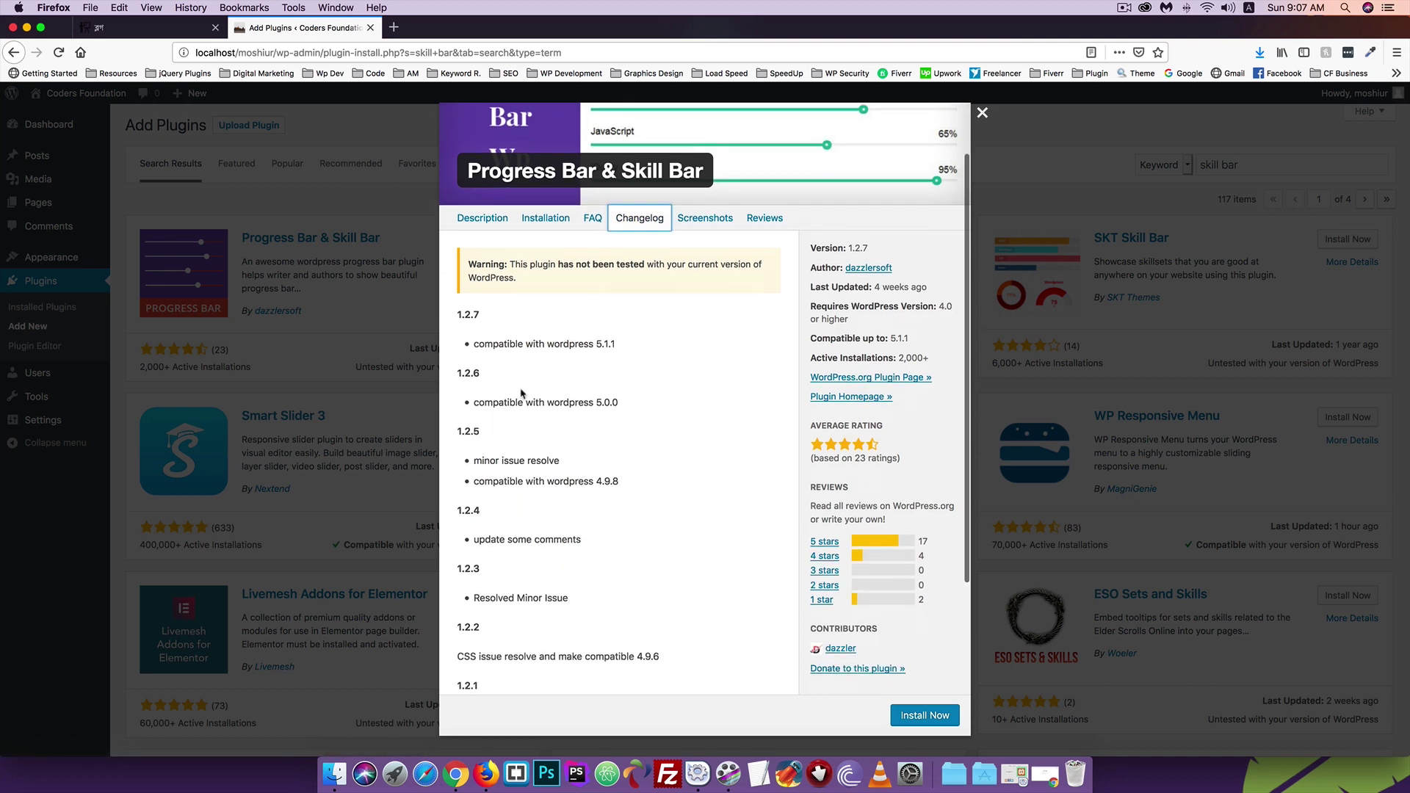
pyautogui.scroll(2, 522, 393)
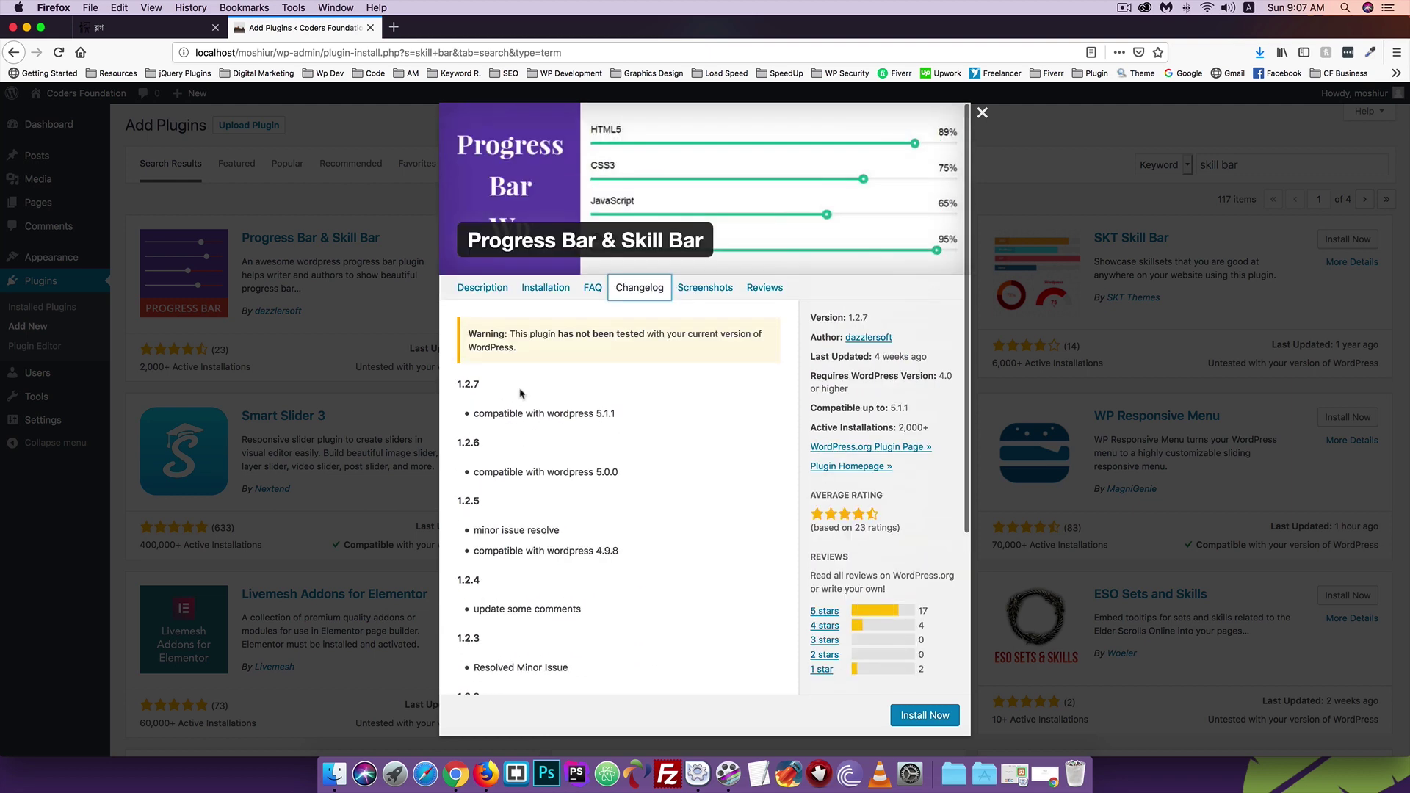
pyautogui.click(473, 293)
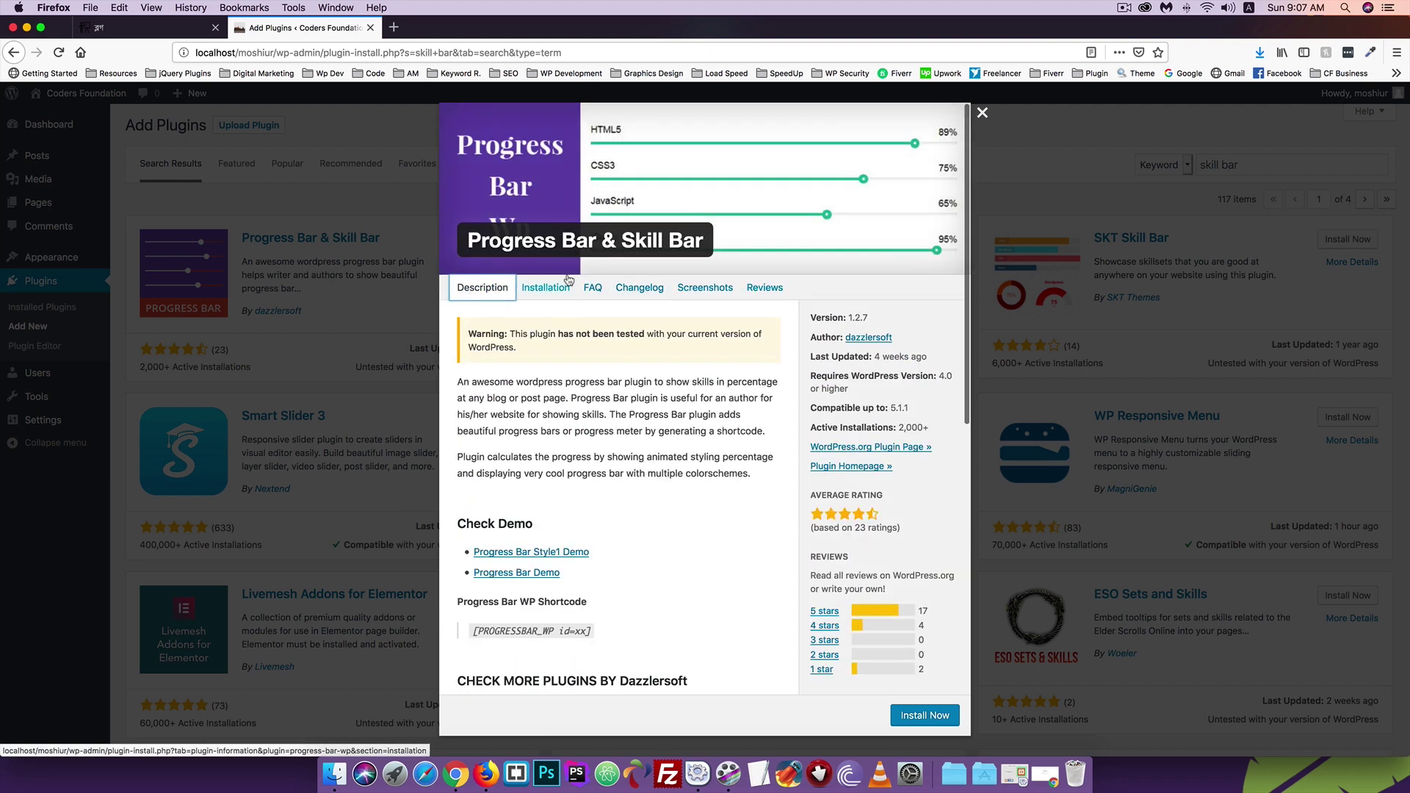
pyautogui.click(983, 114)
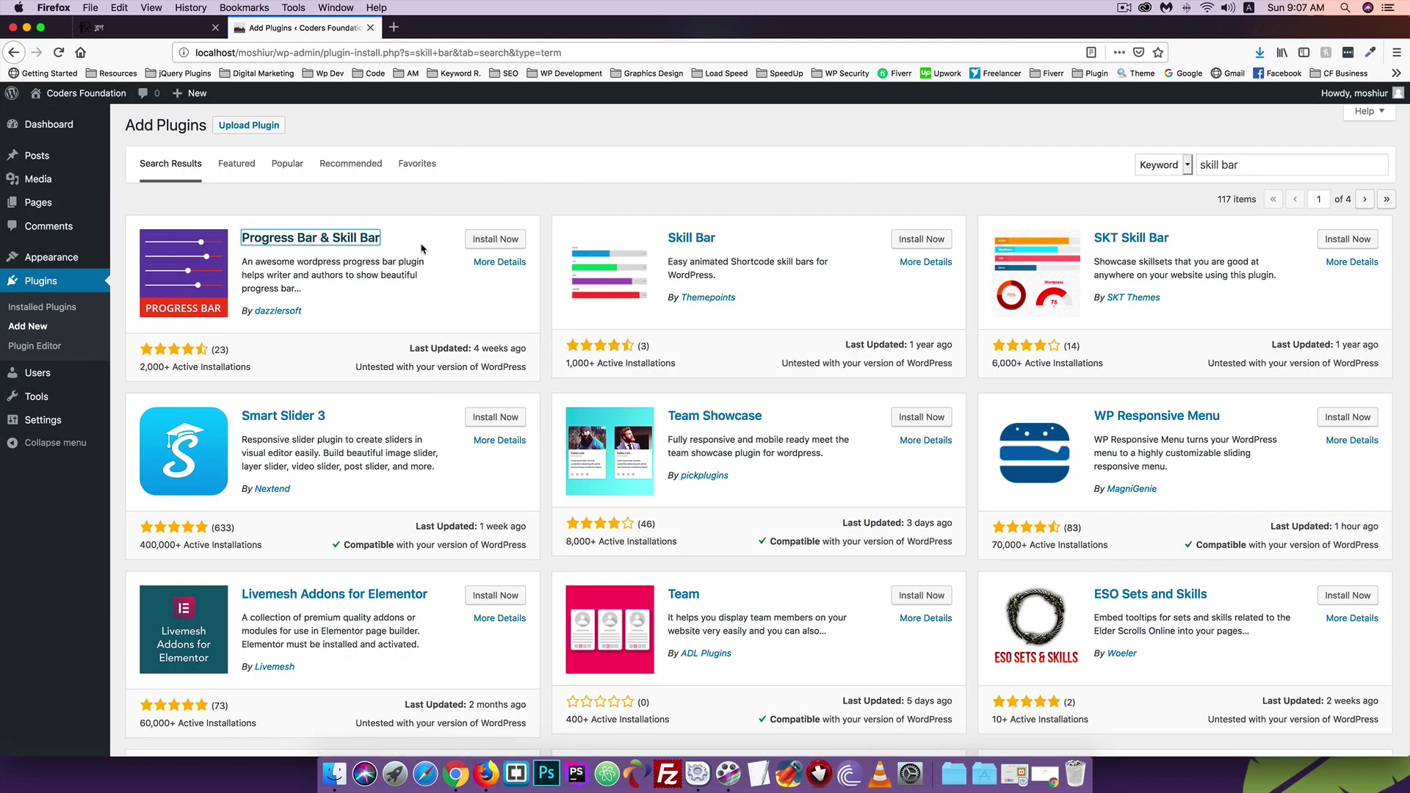
# Install and activate the Progress Bar & Skill Bar plugin.
pyautogui.click(488, 240)
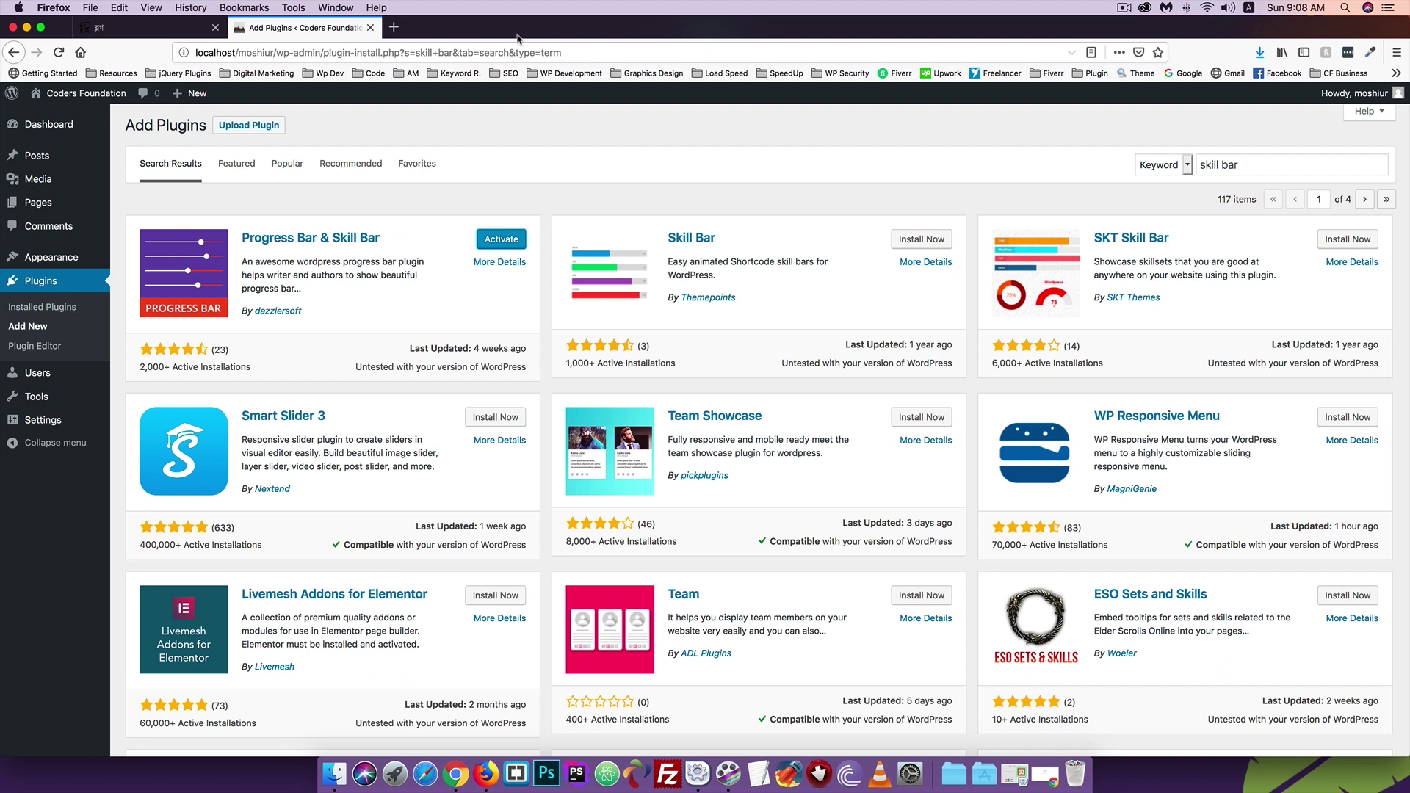
pyautogui.click(501, 246)
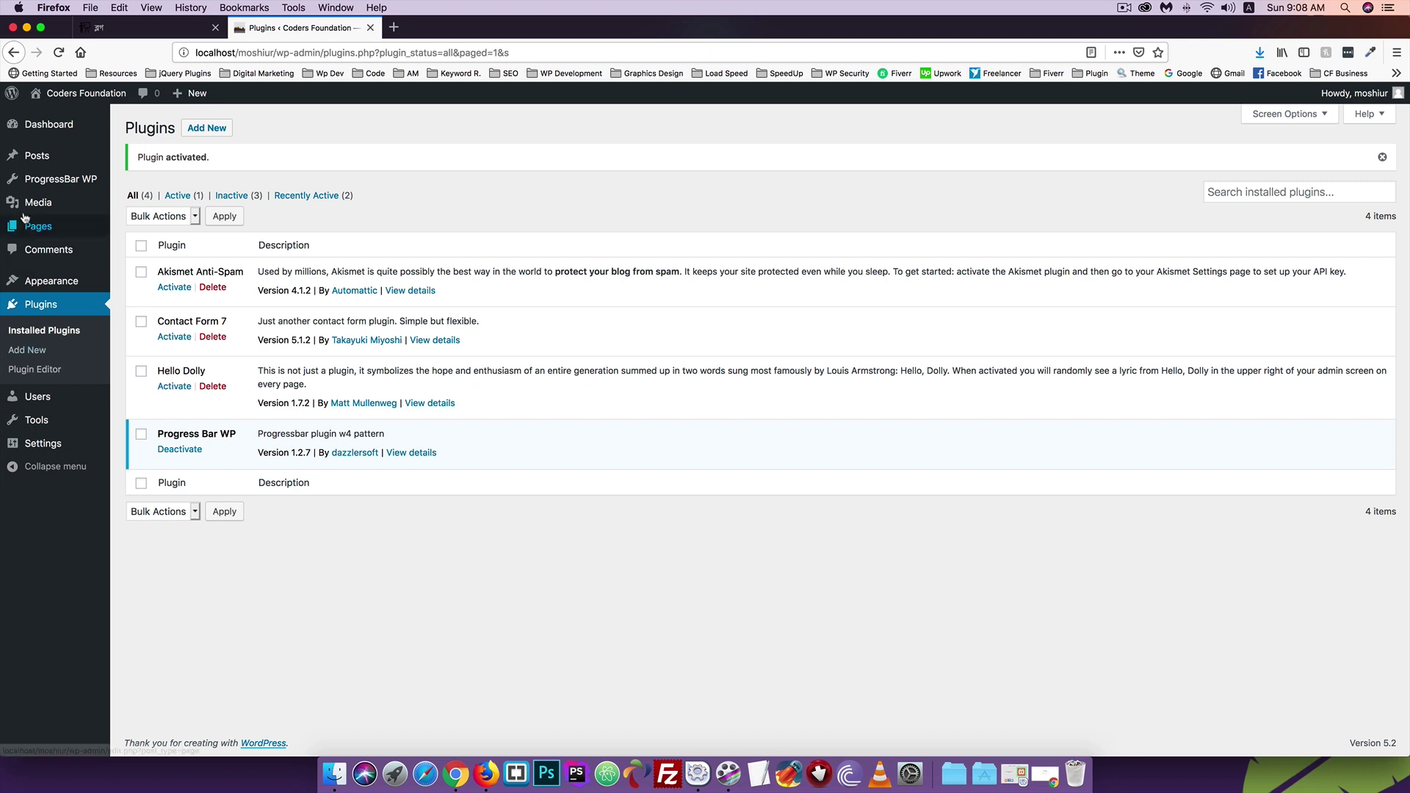
# Create a new ProgressBar entry in ProgressBar WP and title it "Skill".
pyautogui.moveTo(22, 184)
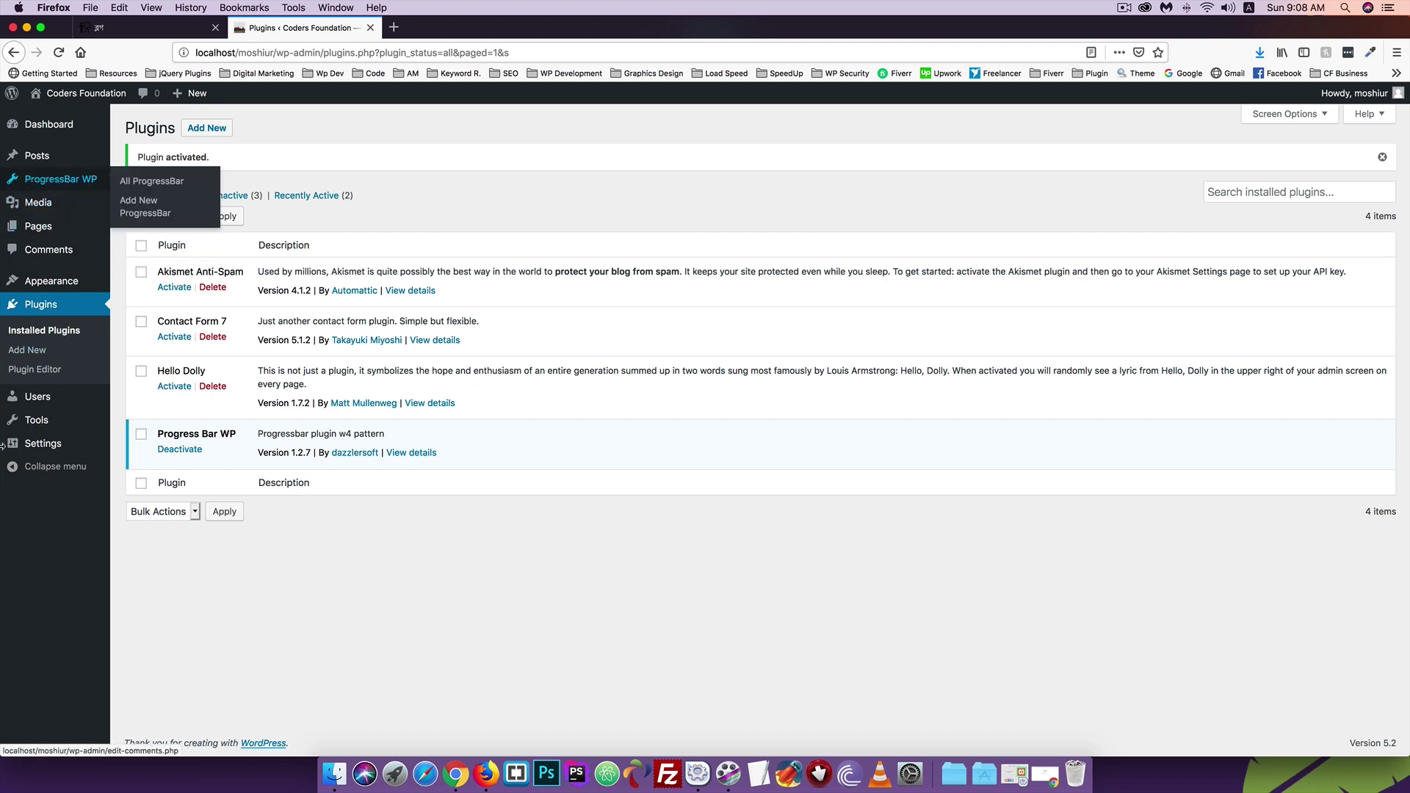
pyautogui.moveTo(44, 443)
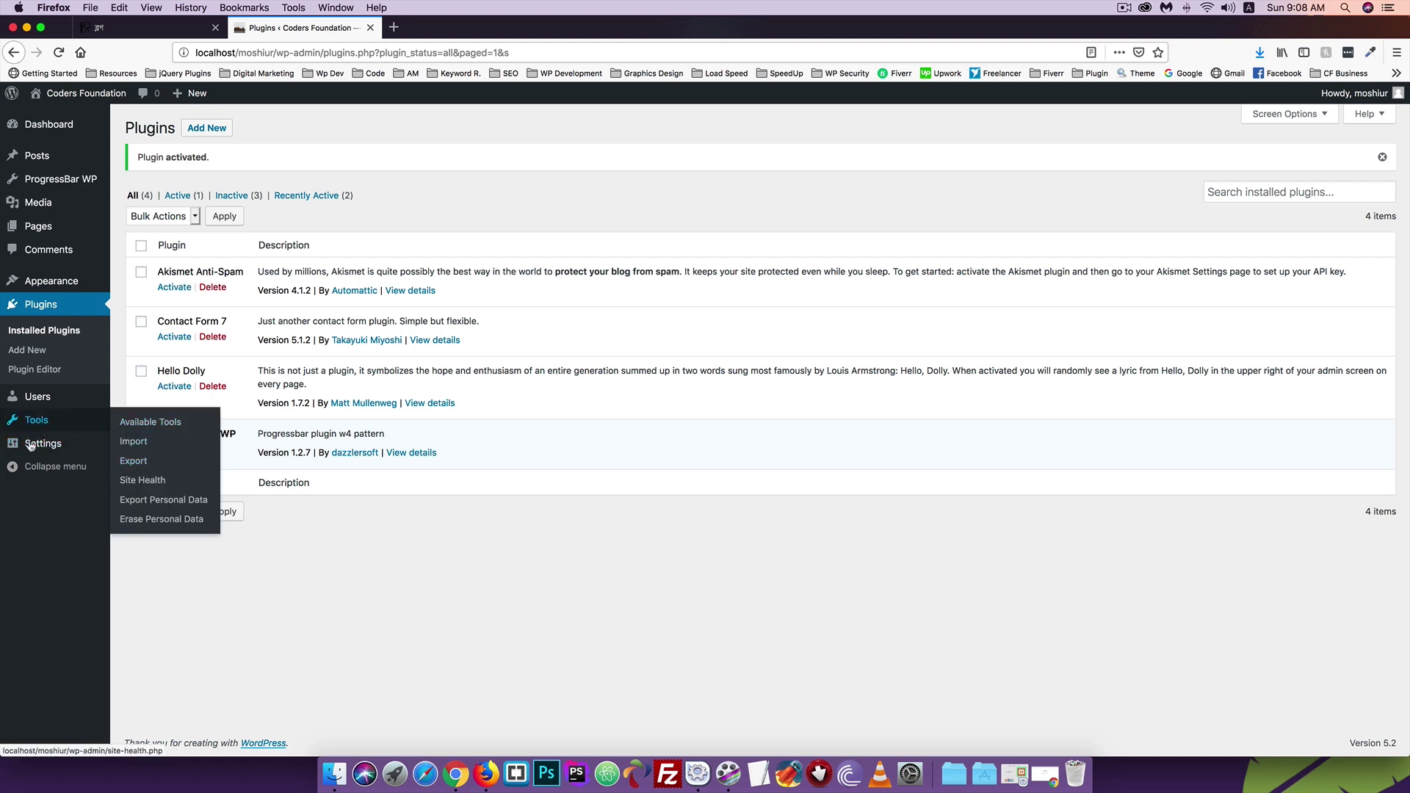
pyautogui.click(49, 181)
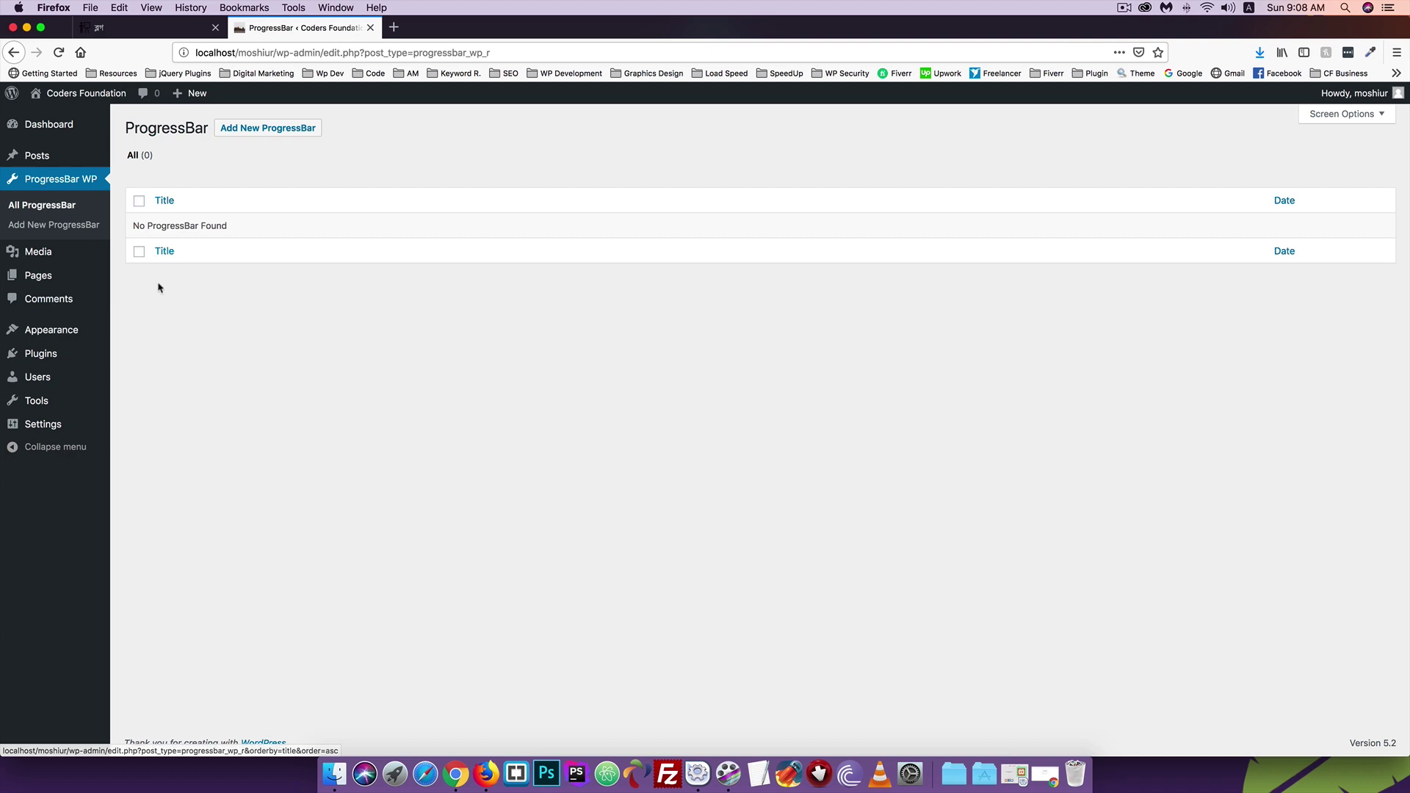
pyautogui.click(246, 130)
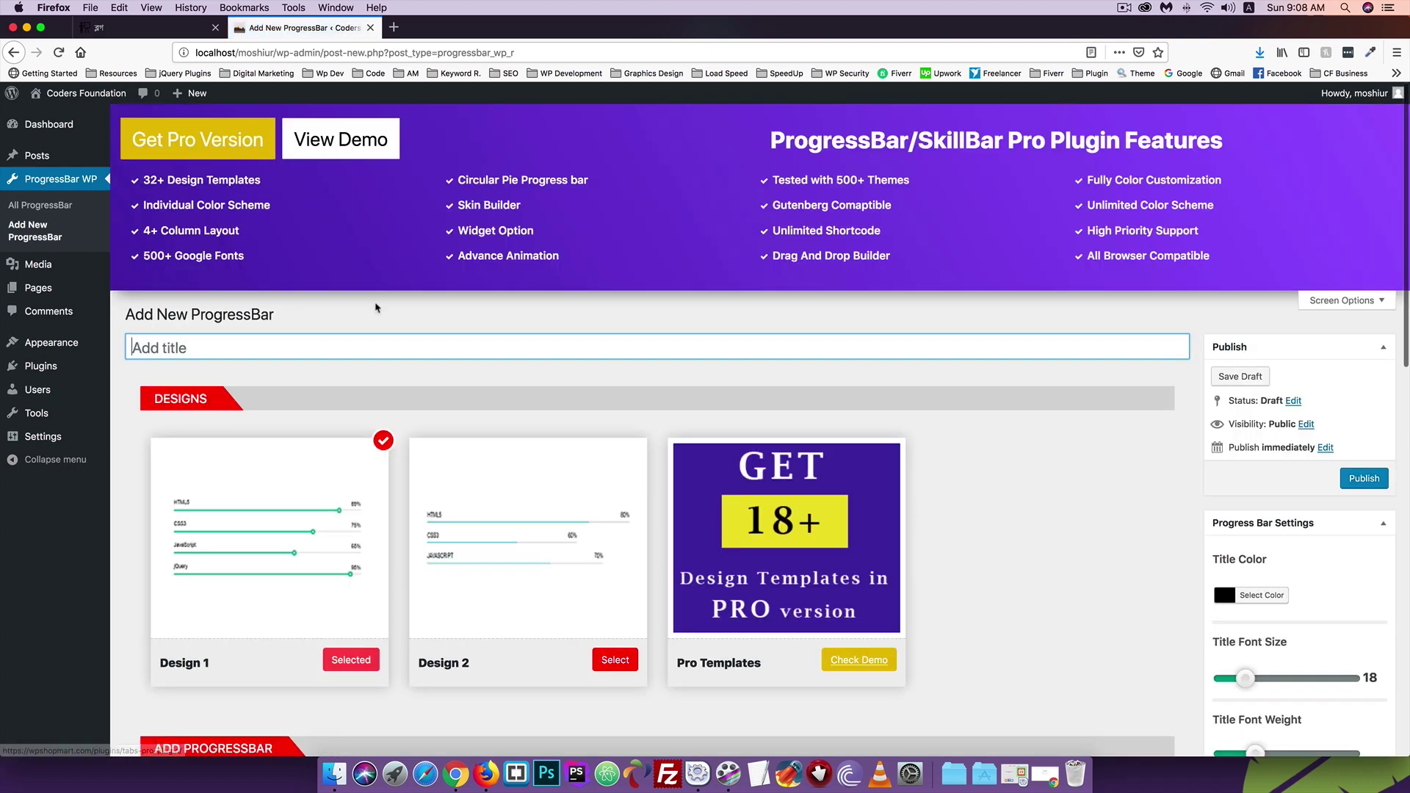
pyautogui.scroll(-2, 374, 305)
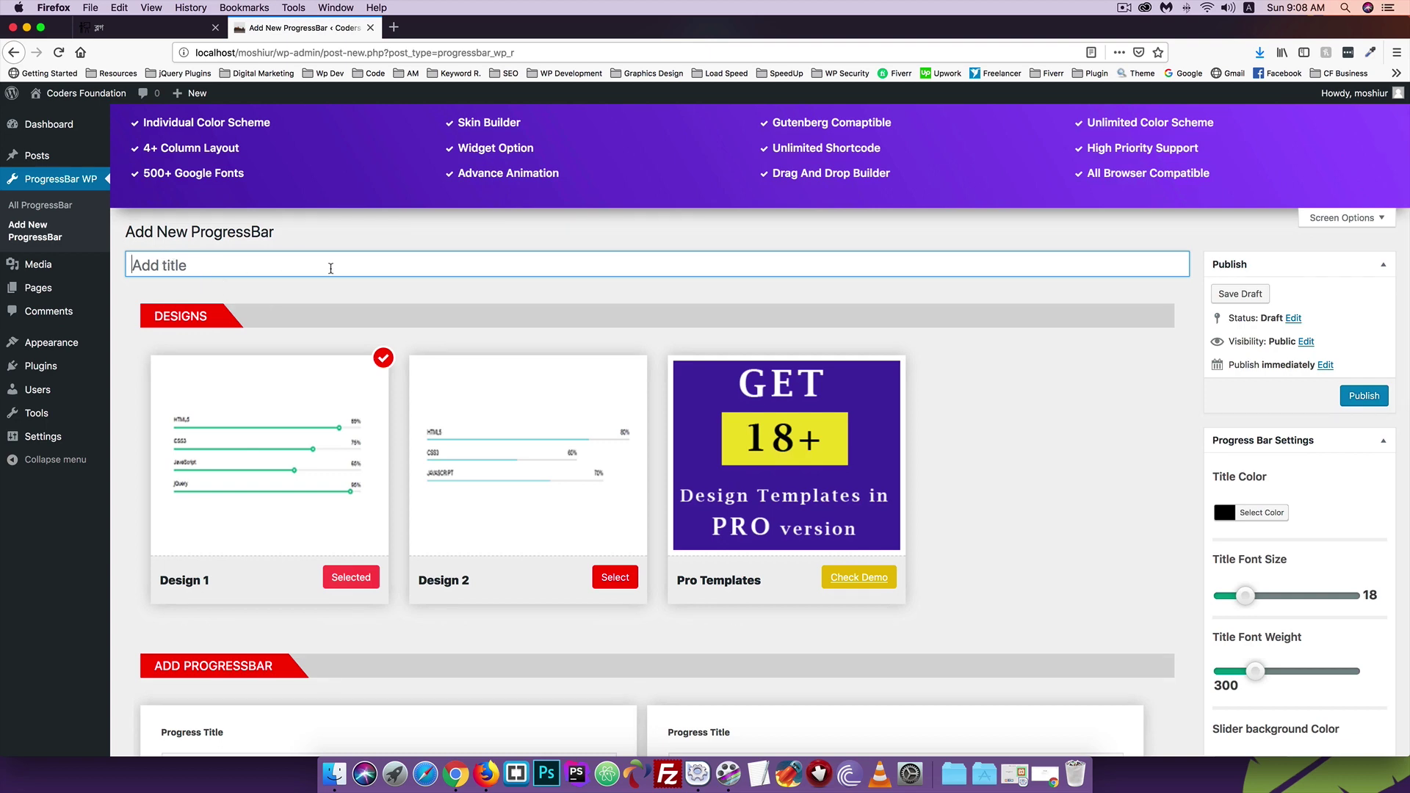
pyautogui.write('W')
pyautogui.press('BackSpace')
pyautogui.press('BackSpace')
pyautogui.write('Skil')
# Look over the available designs and sample bars, keeping Design 1, and publish the Skill progress bar.
pyautogui.scroll(-3, 1008, 306)
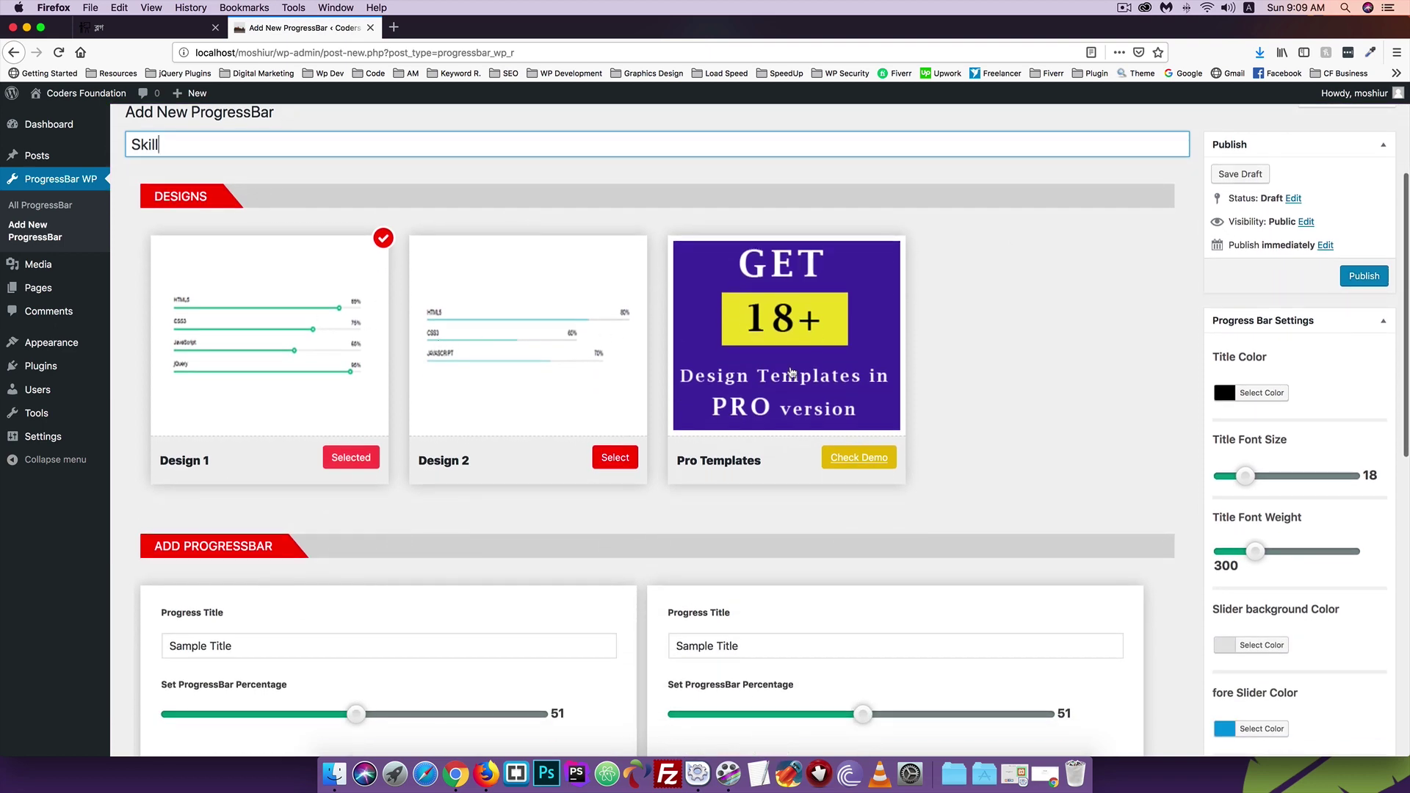
pyautogui.scroll(-1, 587, 367)
pyautogui.scroll(2, 380, 361)
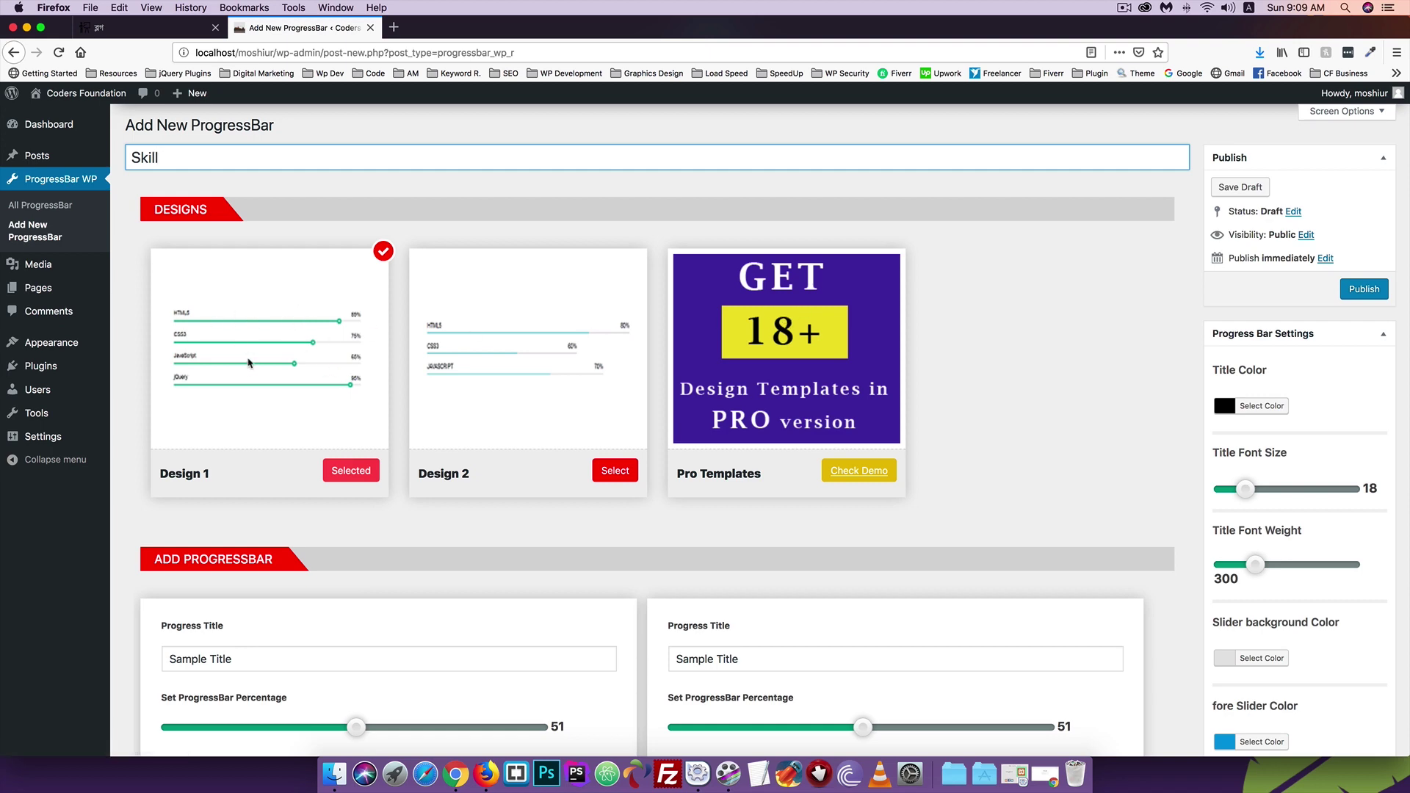
pyautogui.click(1363, 294)
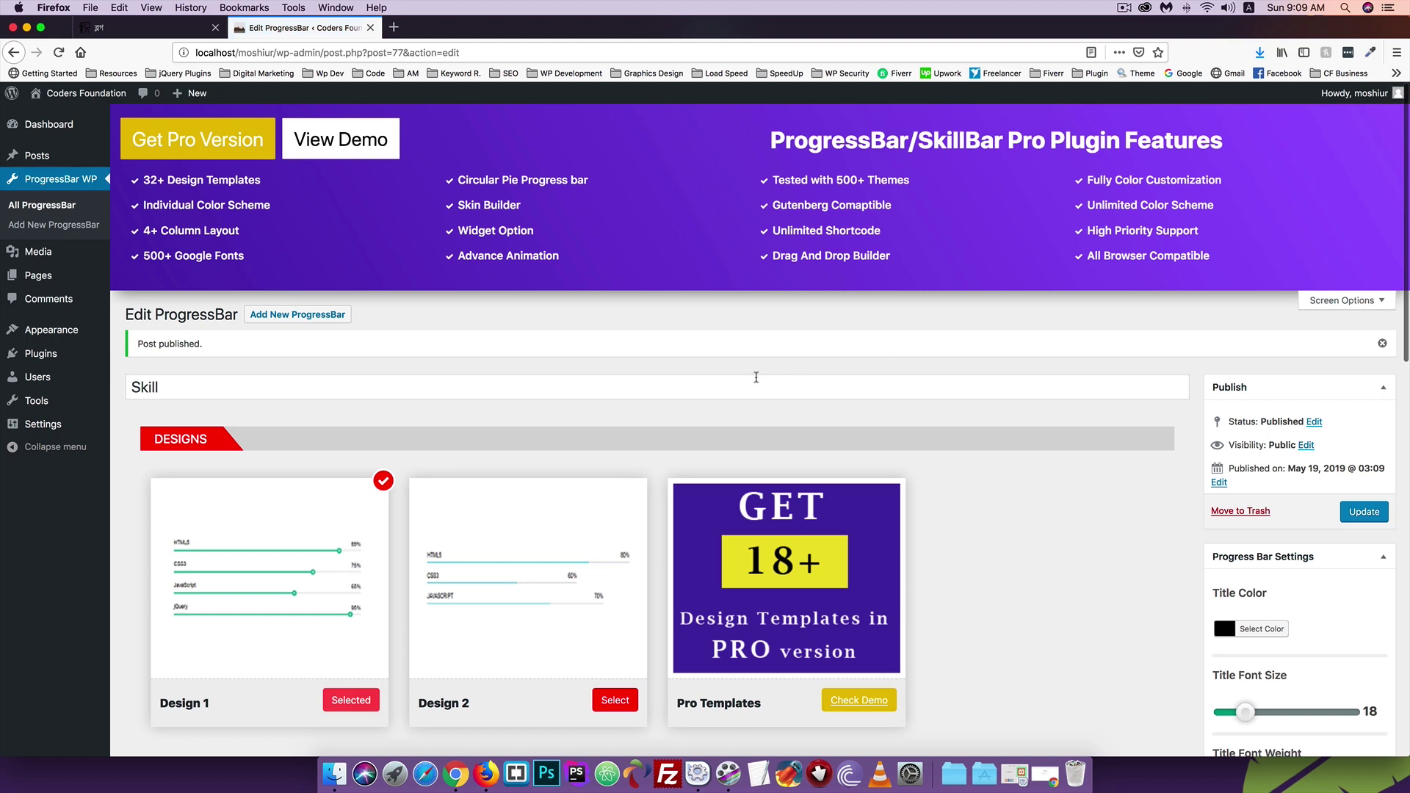
# Copy the progress bar's shortcode [PROGRESSBAR_WP id=77].
pyautogui.scroll(-10, 755, 377)
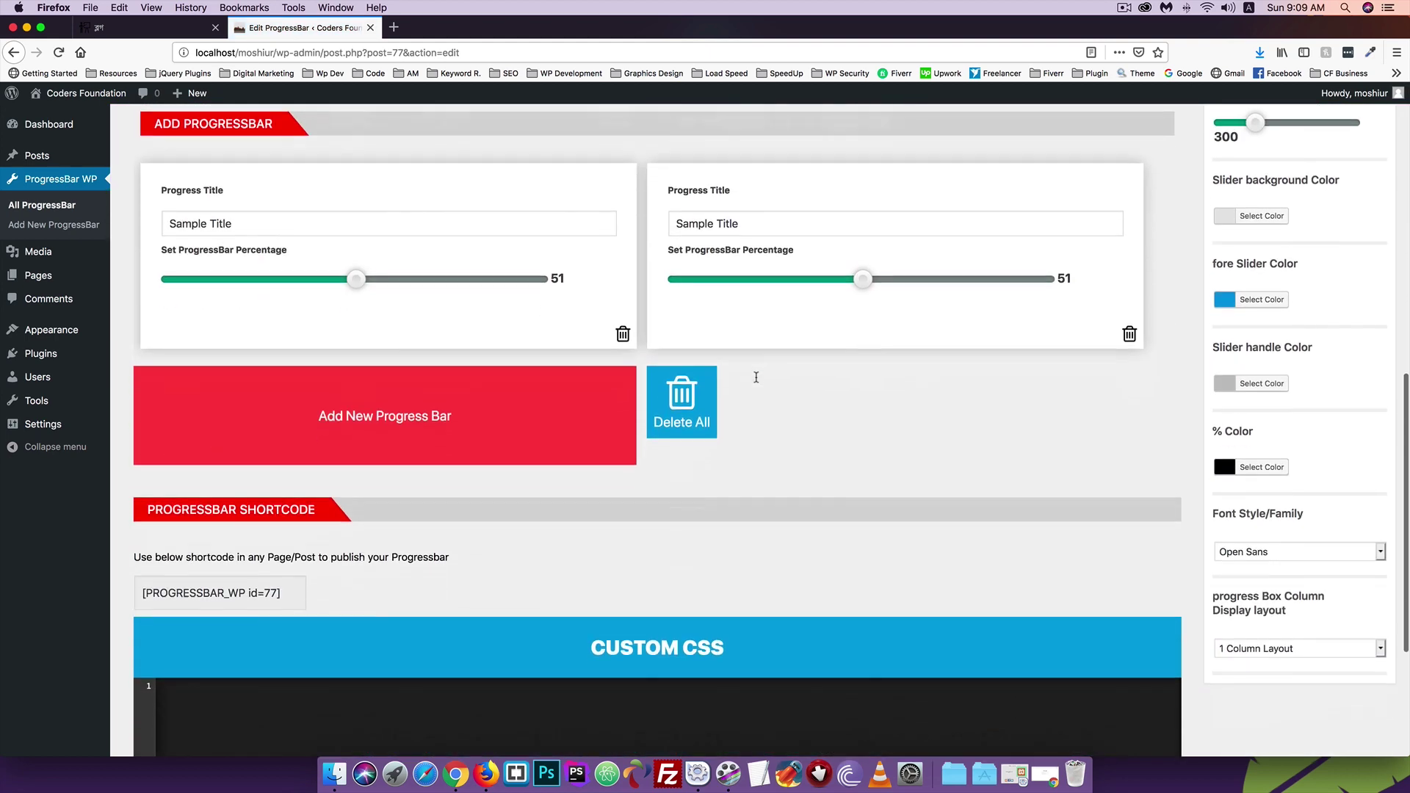
pyautogui.scroll(-4, 756, 377)
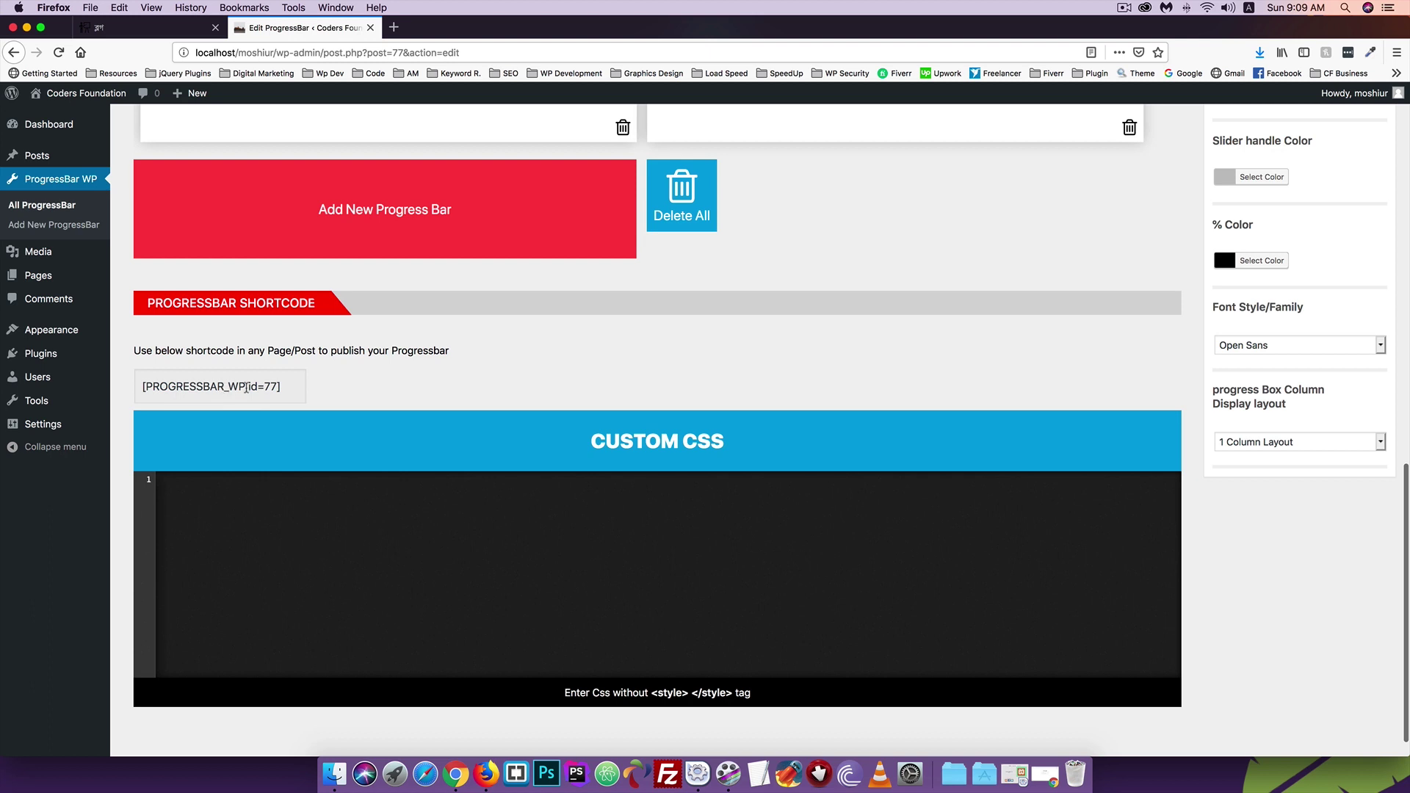
pyautogui.moveTo(286, 386); pyautogui.dragTo(129, 382)
pyautogui.press('super+c')
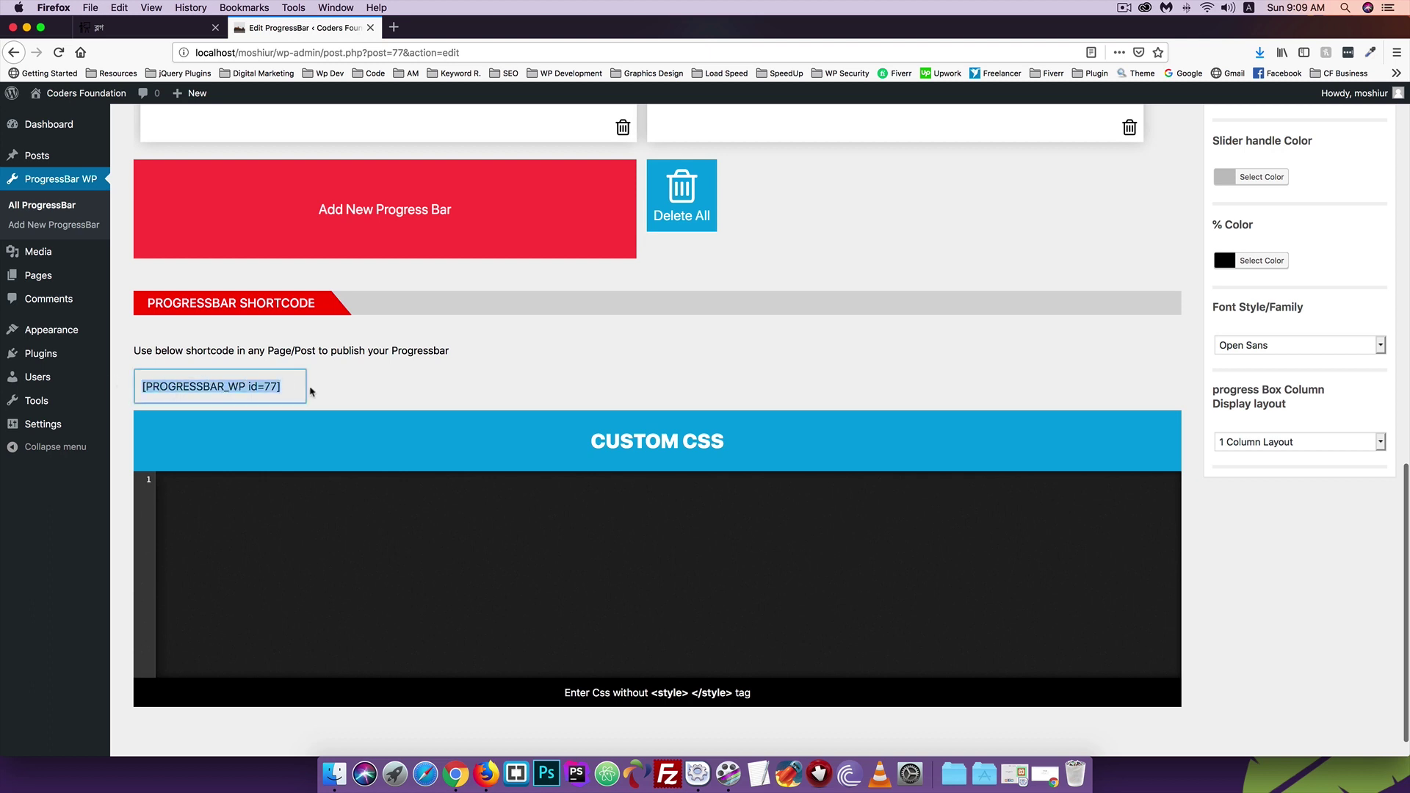
pyautogui.scroll(5, 276, 377)
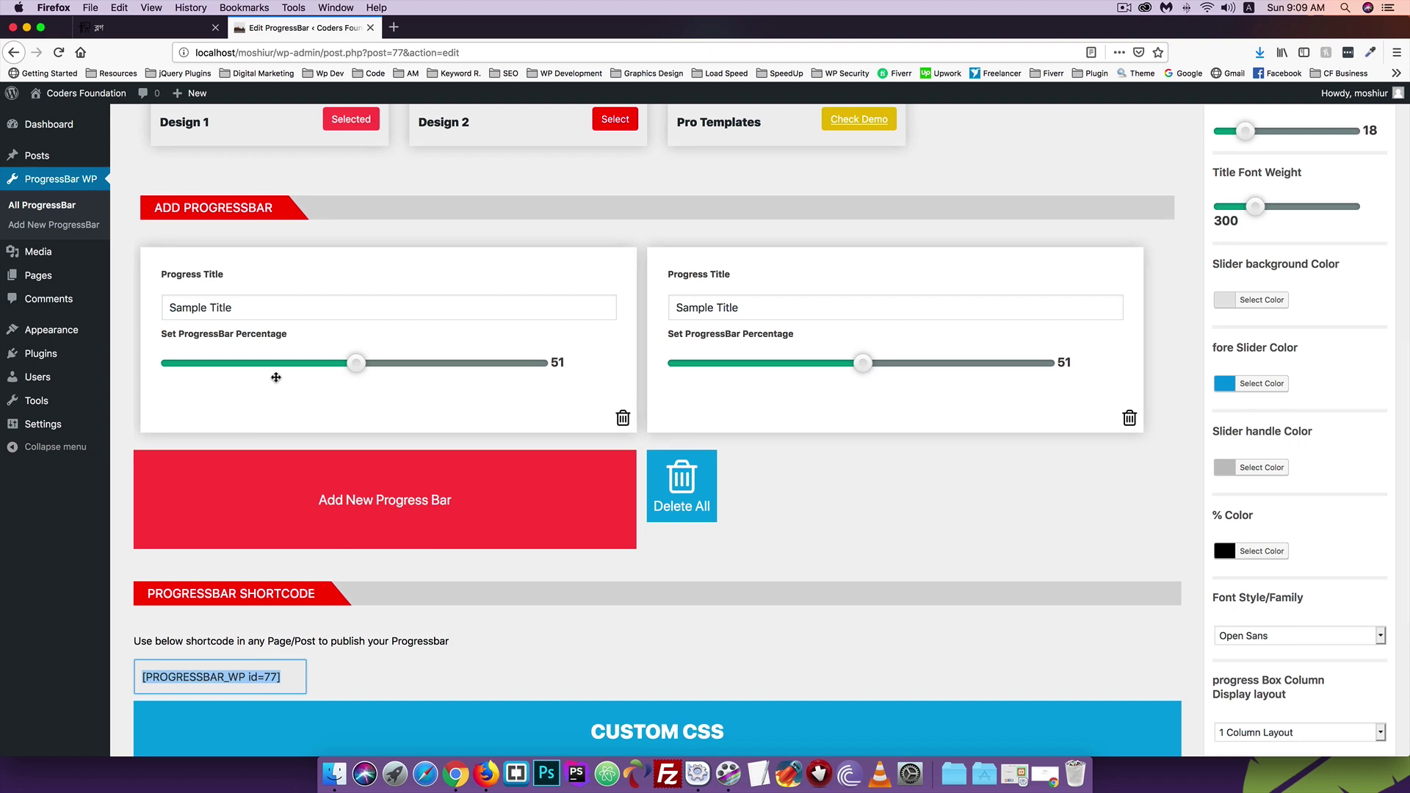
# Open the Pages list in a new browser tab and open the About us page for editing.
pyautogui.scroll(2, 276, 376)
pyautogui.scroll(4, 276, 376)
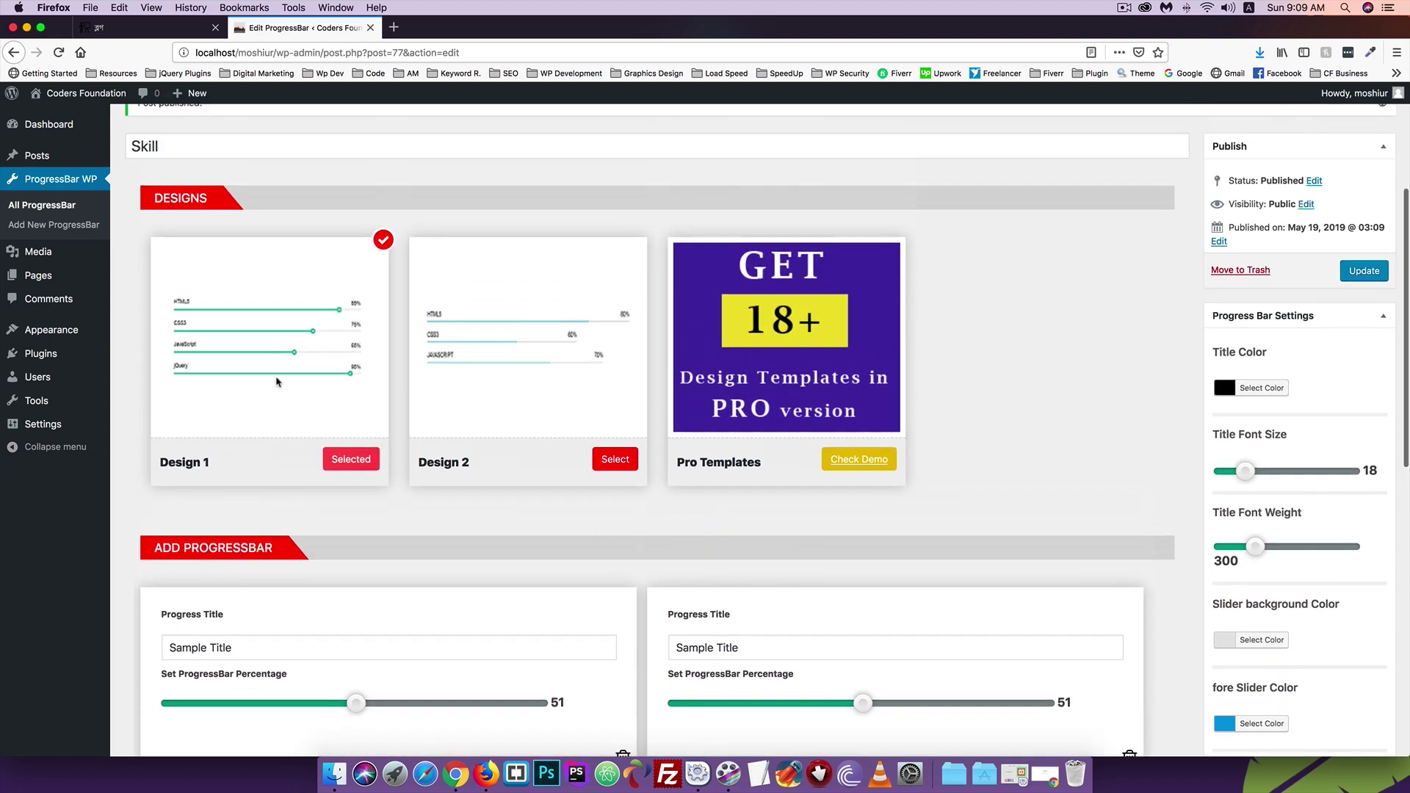
pyautogui.scroll(3, 276, 382)
pyautogui.rightClick(48, 275)
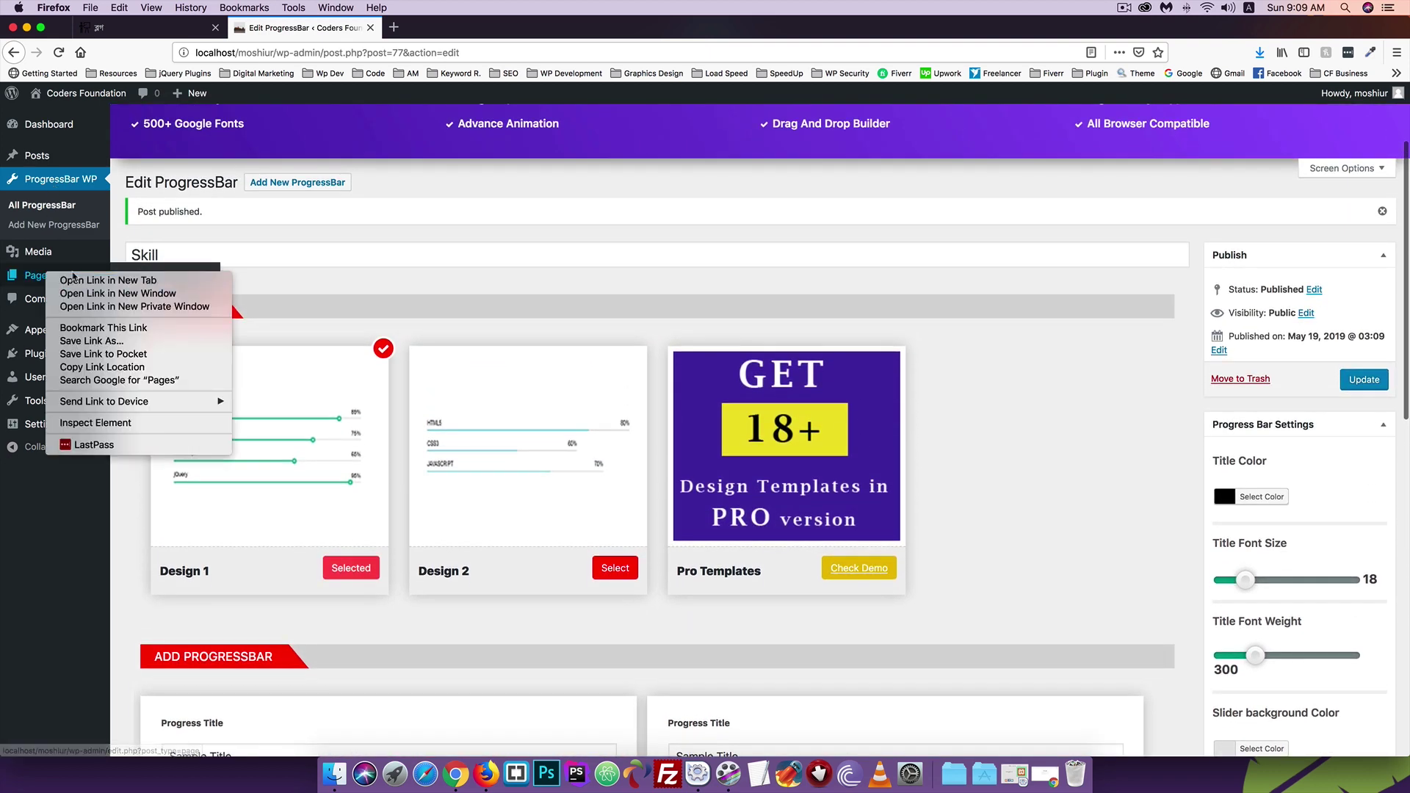
pyautogui.click(74, 279)
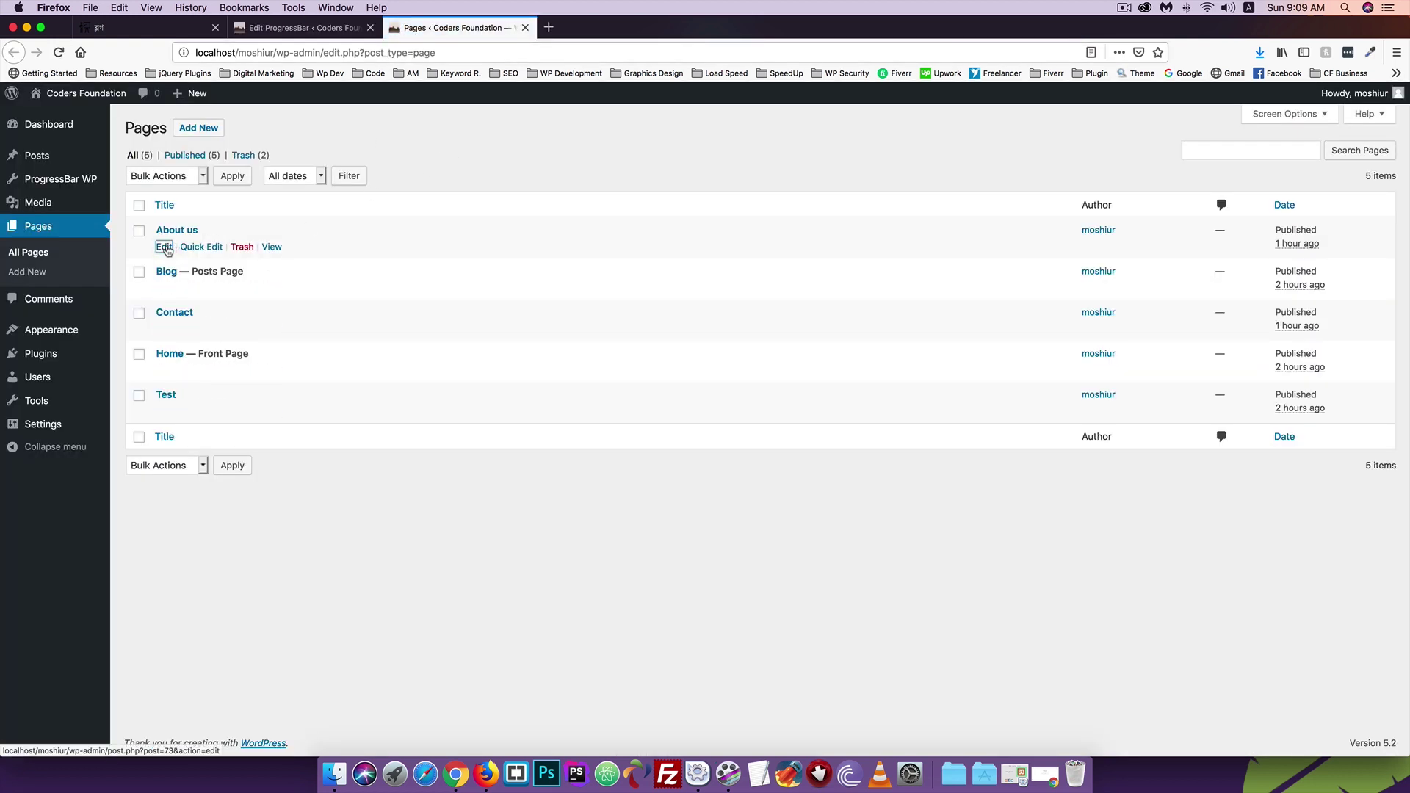
pyautogui.click(168, 249)
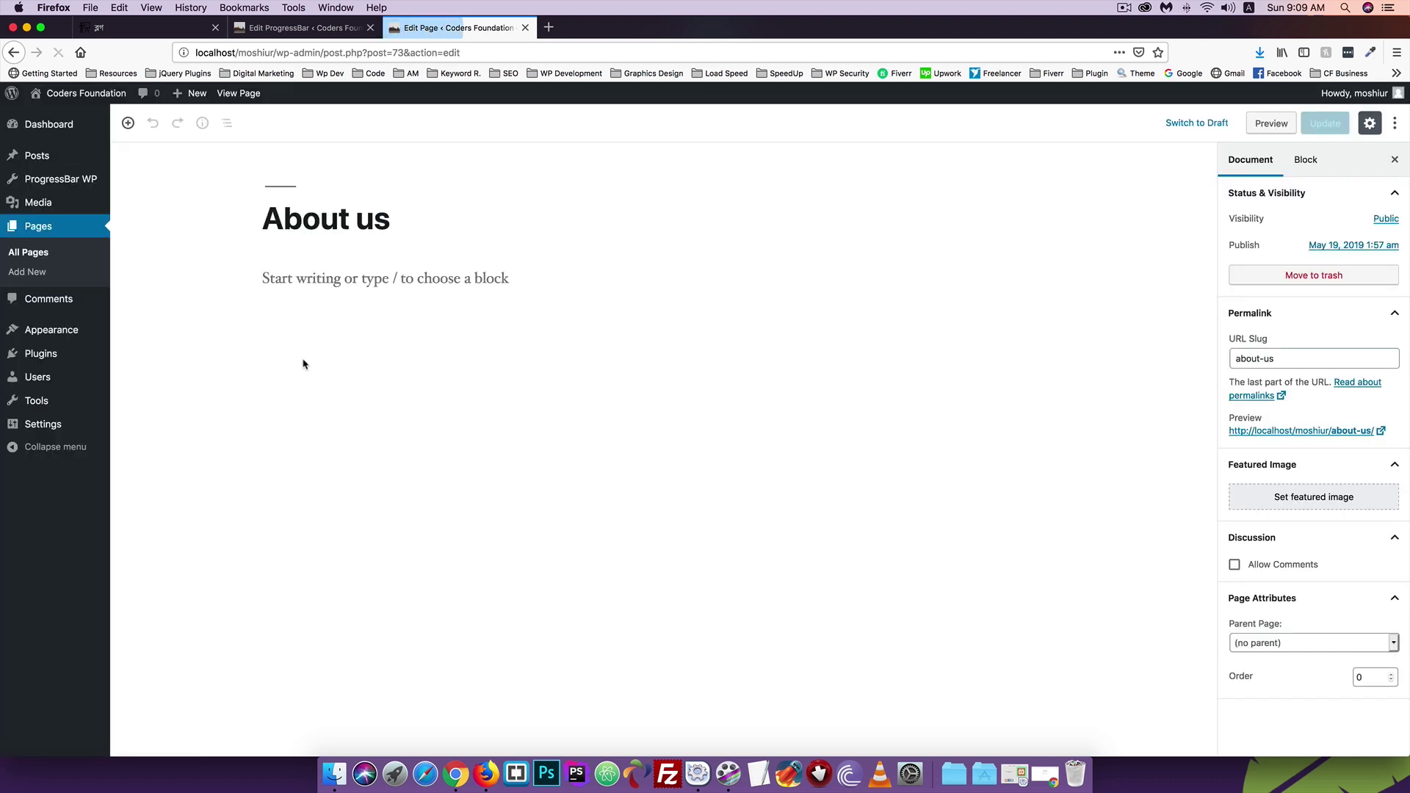
# Insert a Shortcode block below the About us title and paste [PROGRESSBAR_WP id=77] into it.
pyautogui.click(316, 276)
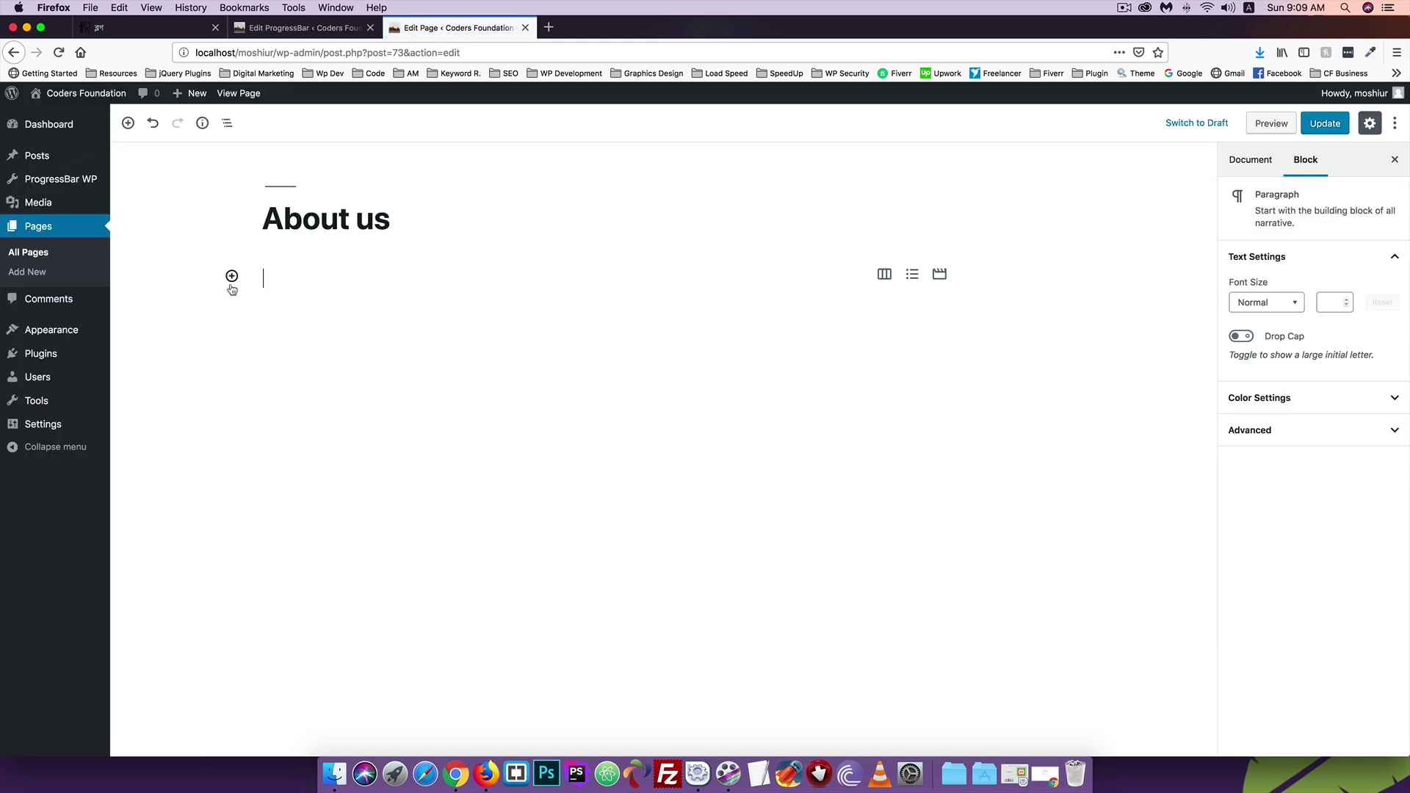
pyautogui.click(232, 277)
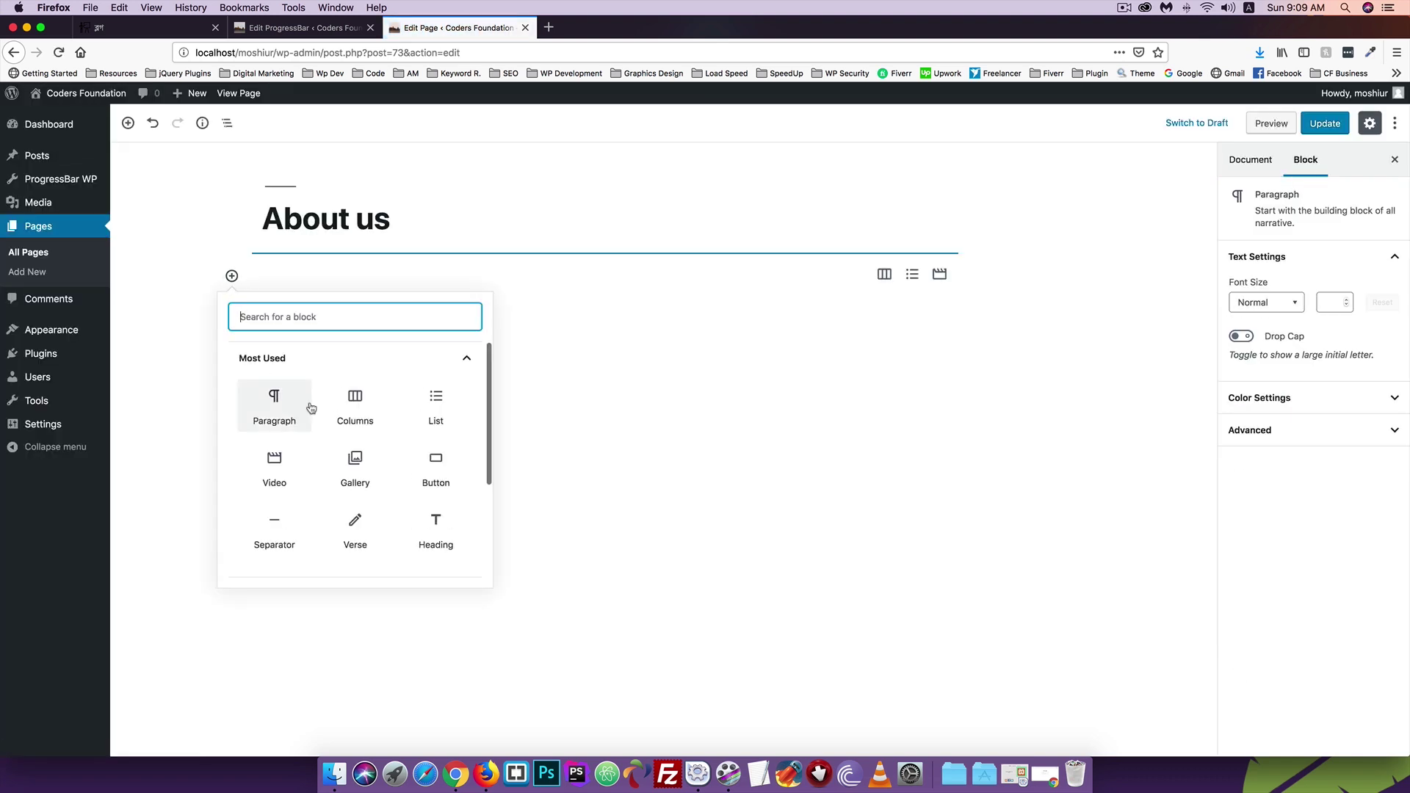
pyautogui.scroll(-3, 308, 407)
pyautogui.scroll(-3, 309, 406)
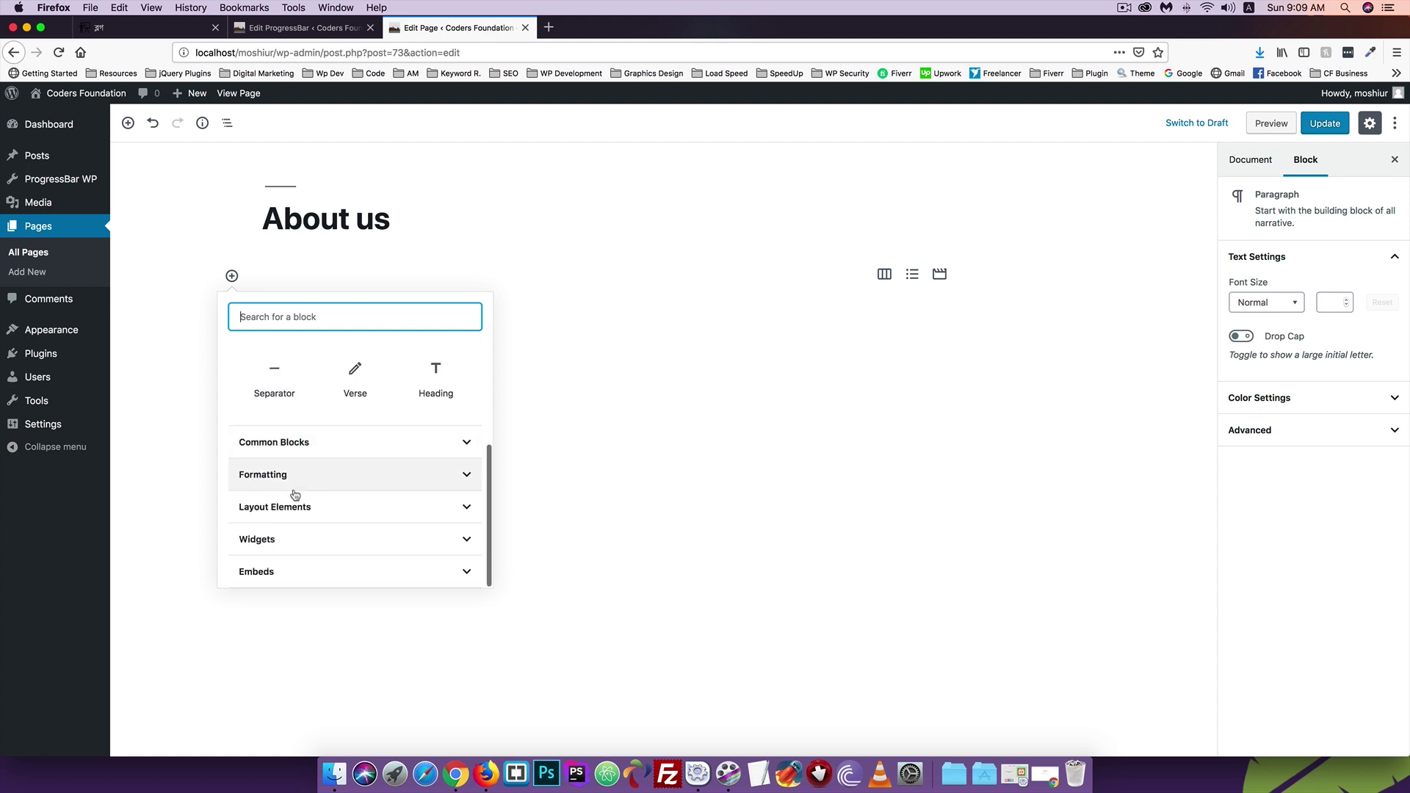
pyautogui.click(258, 540)
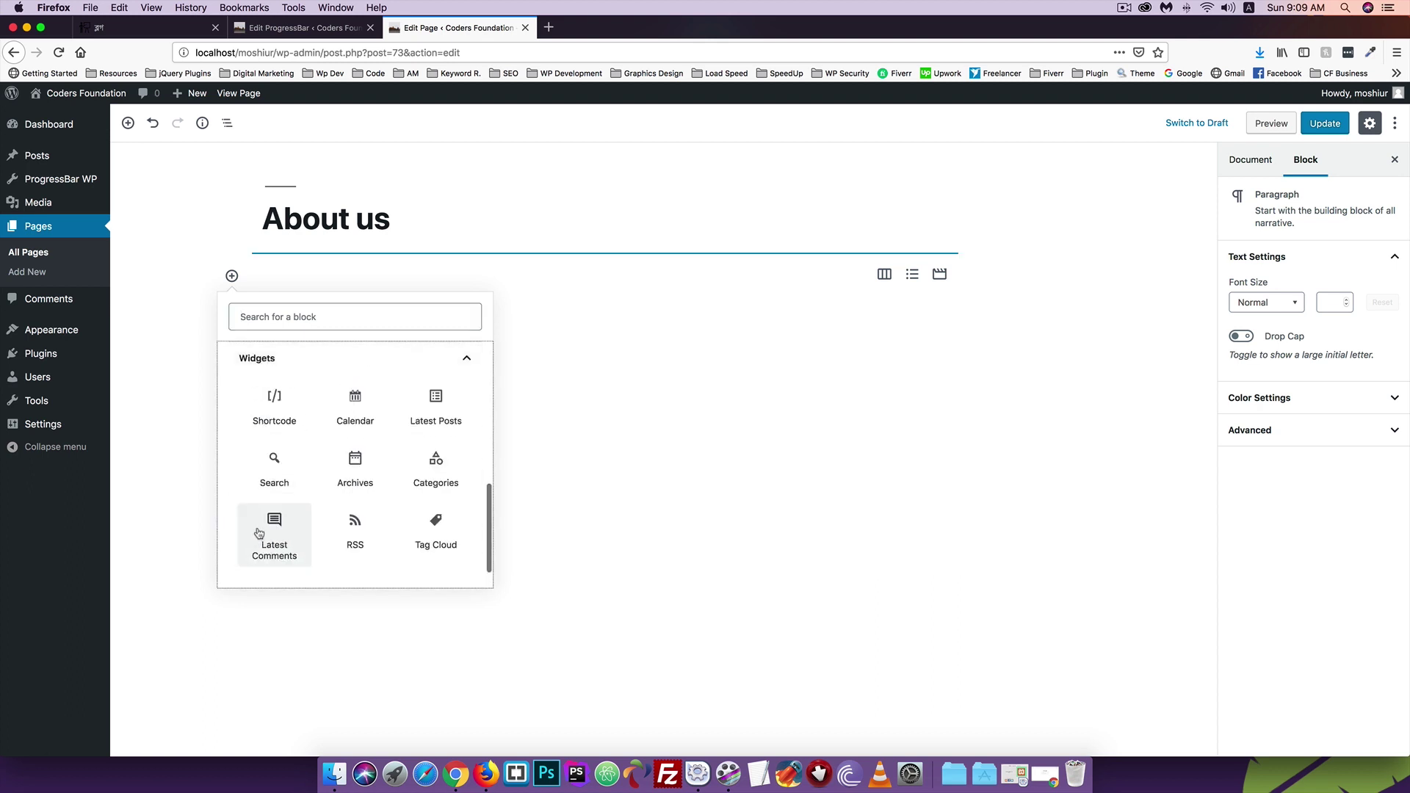
pyautogui.click(264, 421)
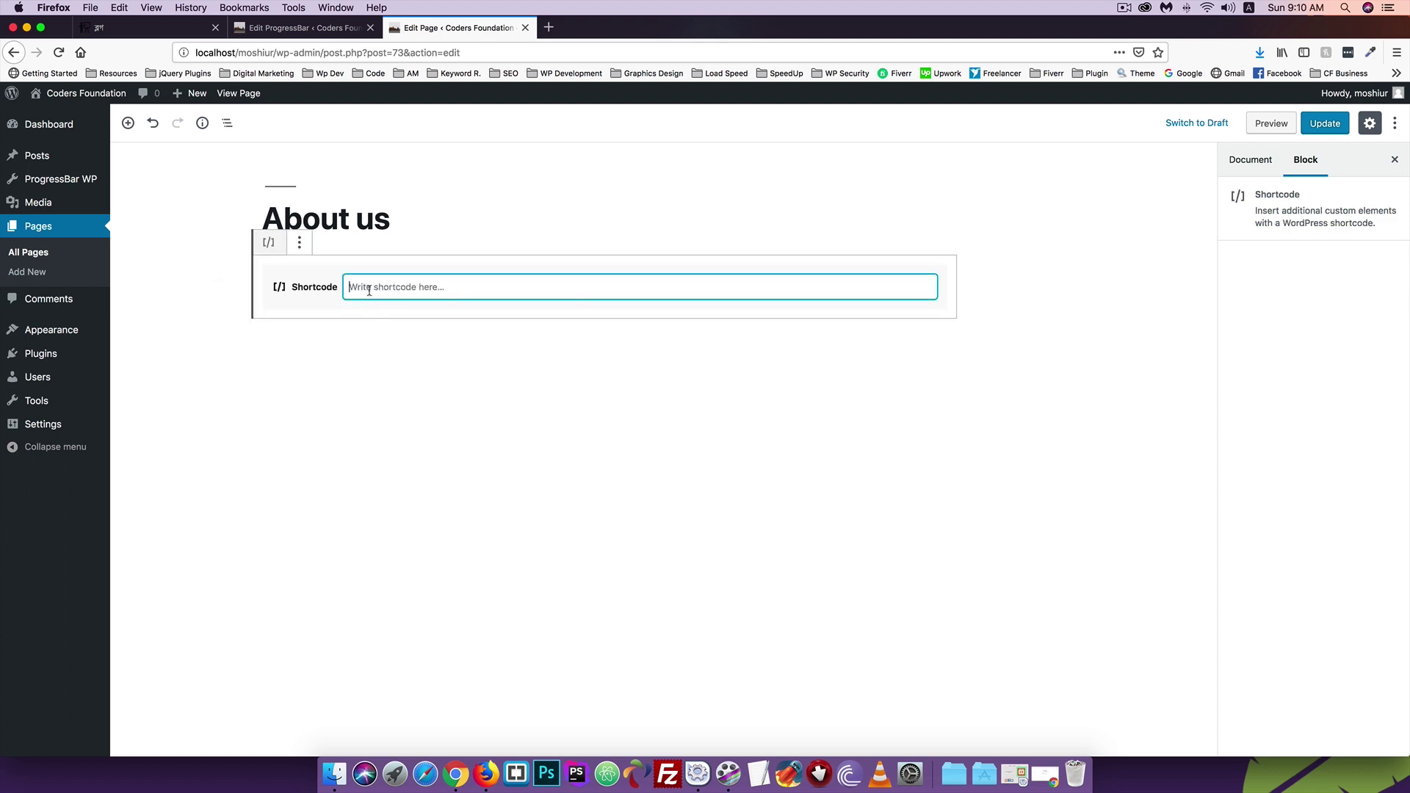
pyautogui.press('super+v')
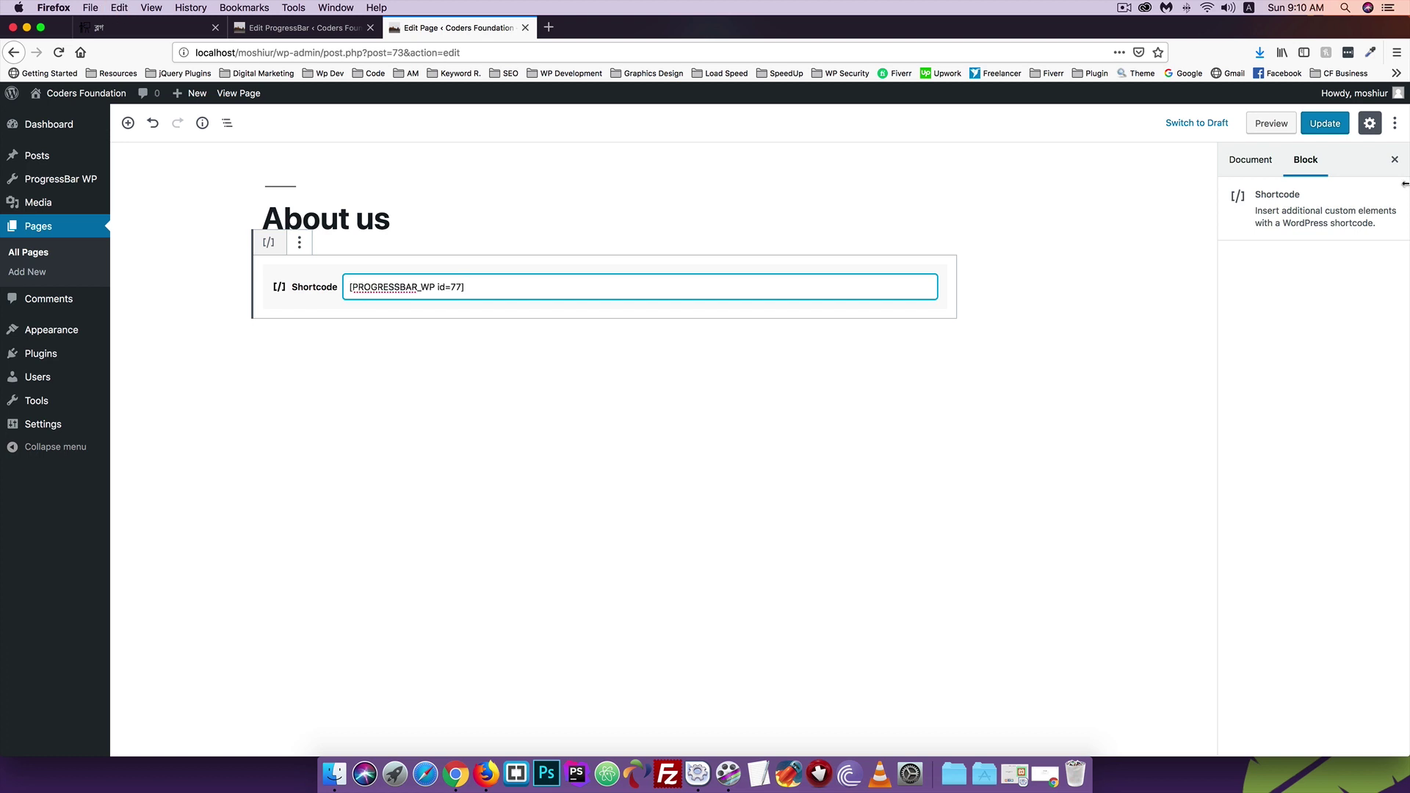
# Update the About us page and view the live page in a new browser tab.
pyautogui.click(1325, 123)
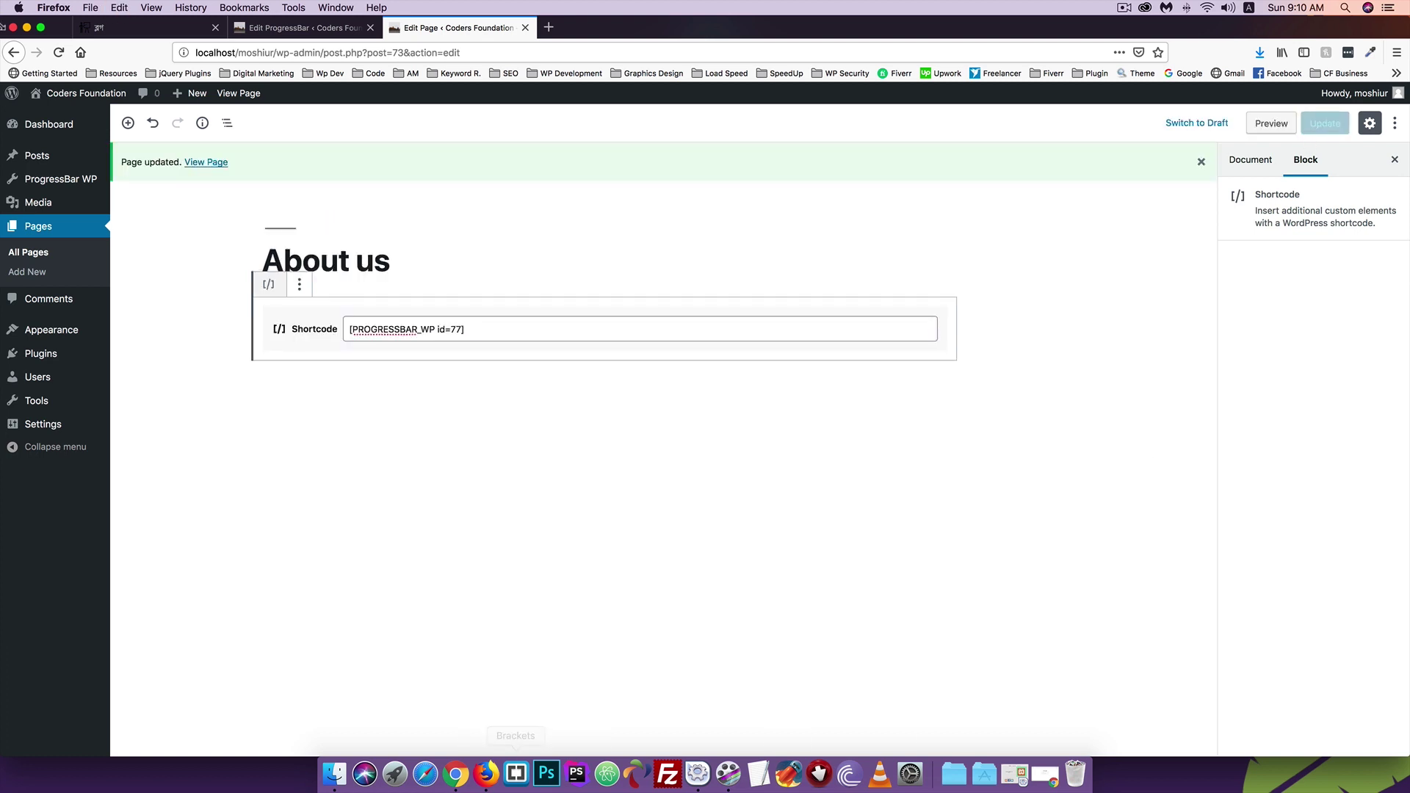
pyautogui.rightClick(206, 162)
pyautogui.click(298, 167)
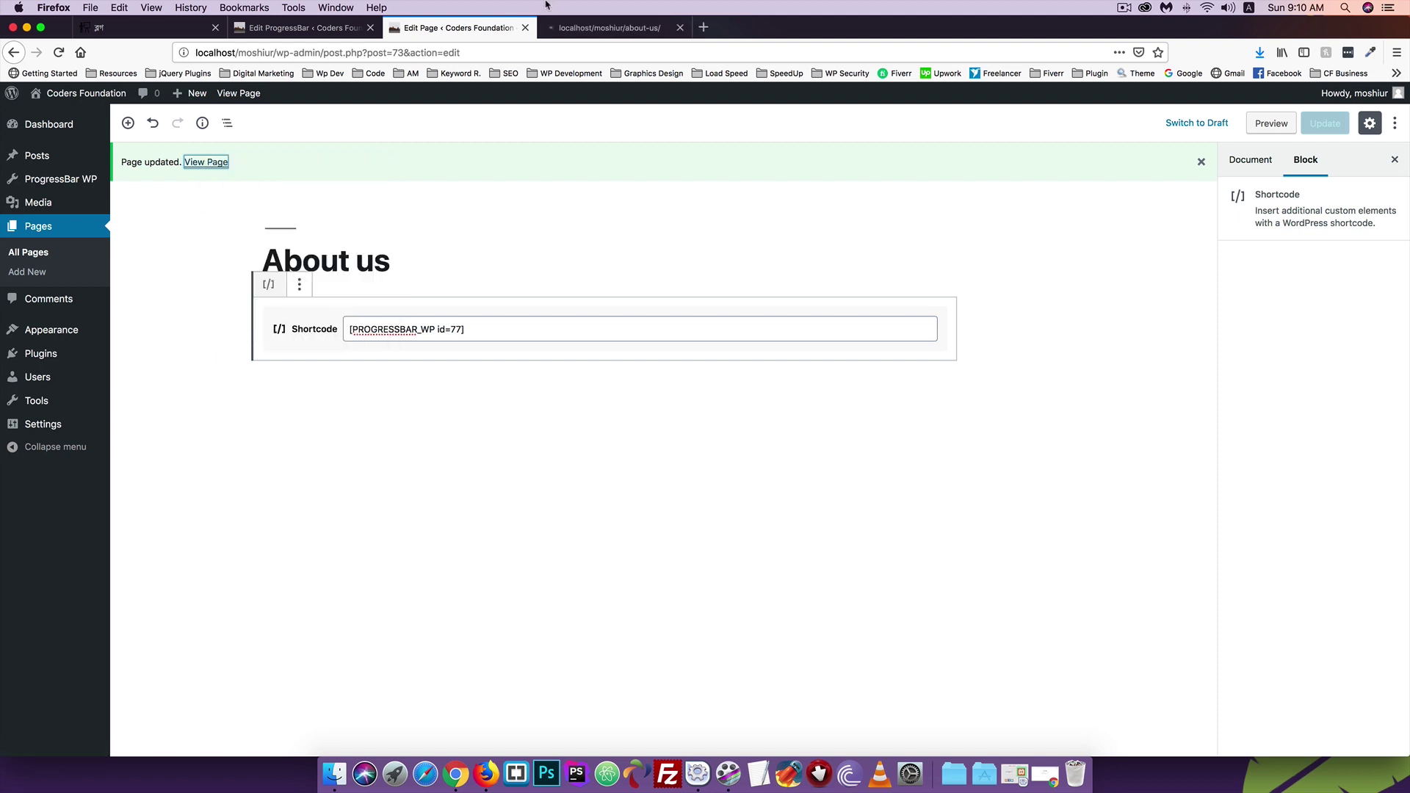
pyautogui.click(602, 27)
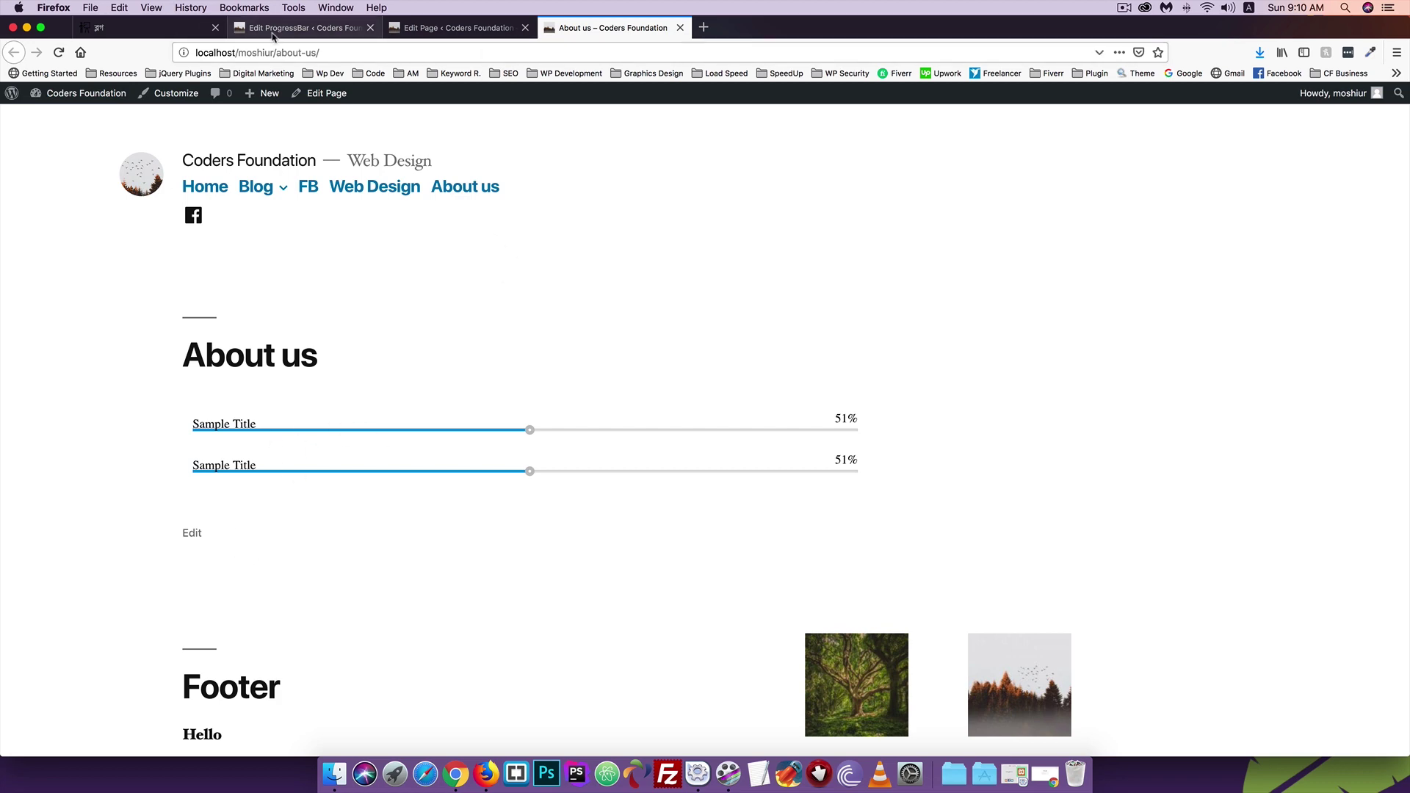
# In the Skill progress bar editor, title the first bar "HTML" and set its percentage to 90.
pyautogui.click(273, 34)
pyautogui.scroll(-6, 350, 365)
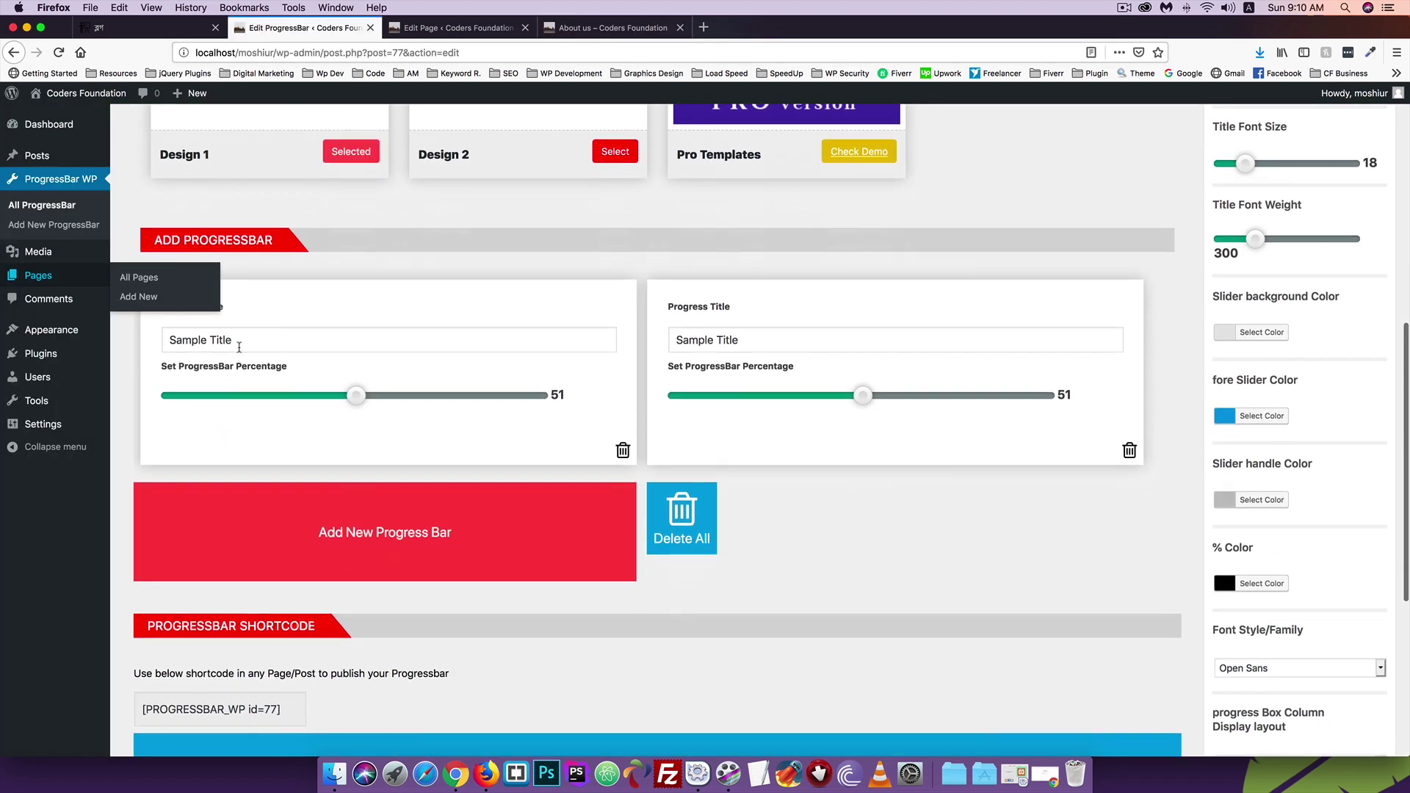
pyautogui.click(270, 341)
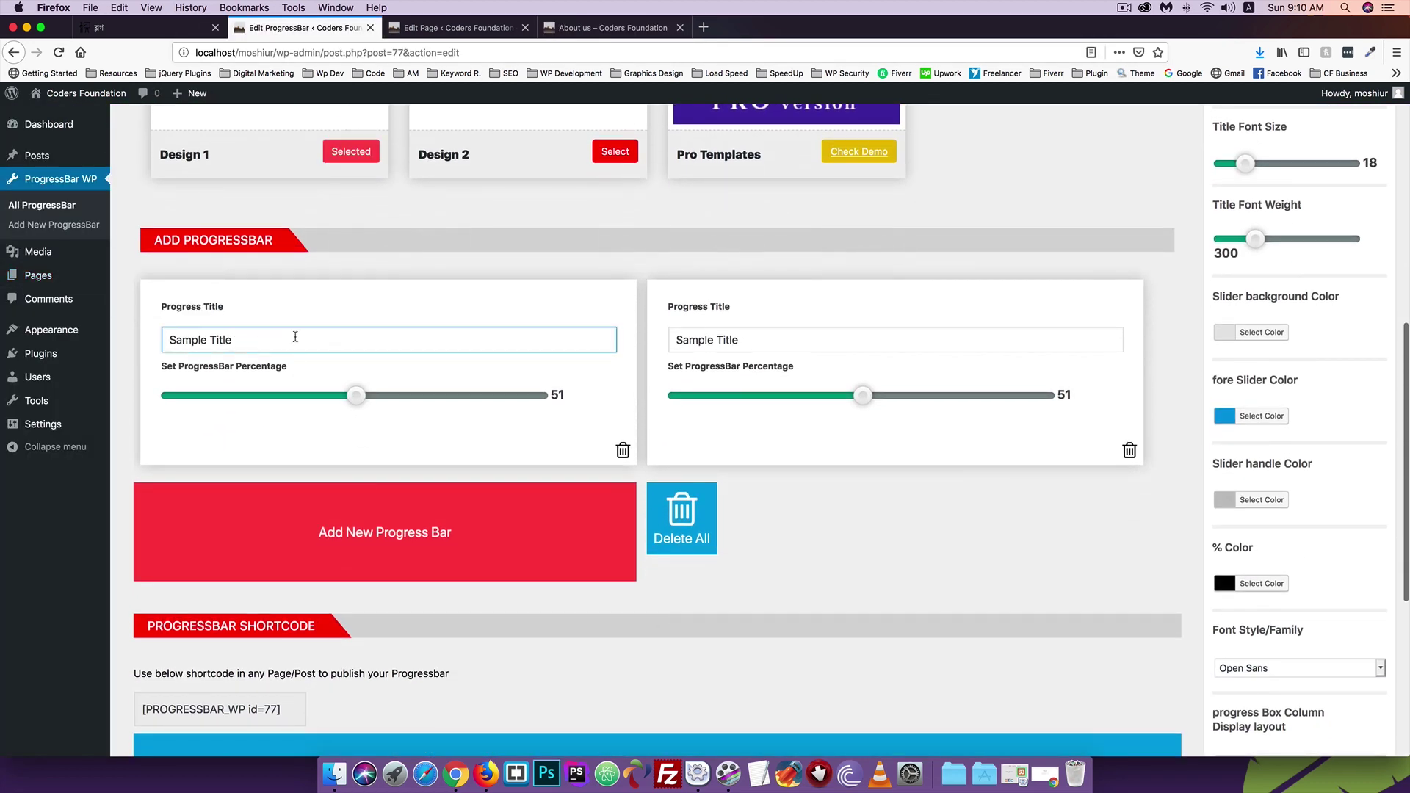
pyautogui.moveTo(270, 341); pyautogui.dragTo(65, 336)
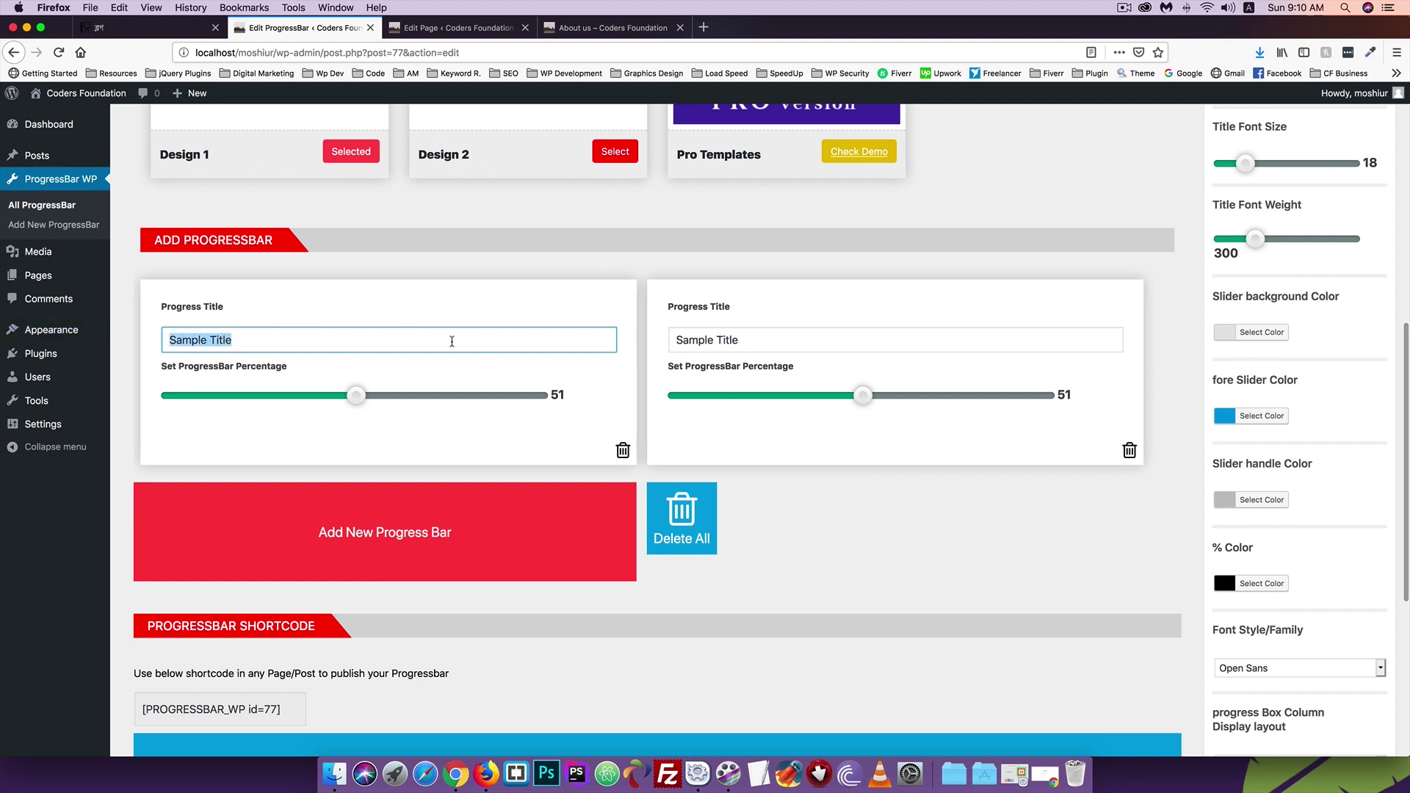
pyautogui.write('HTML')
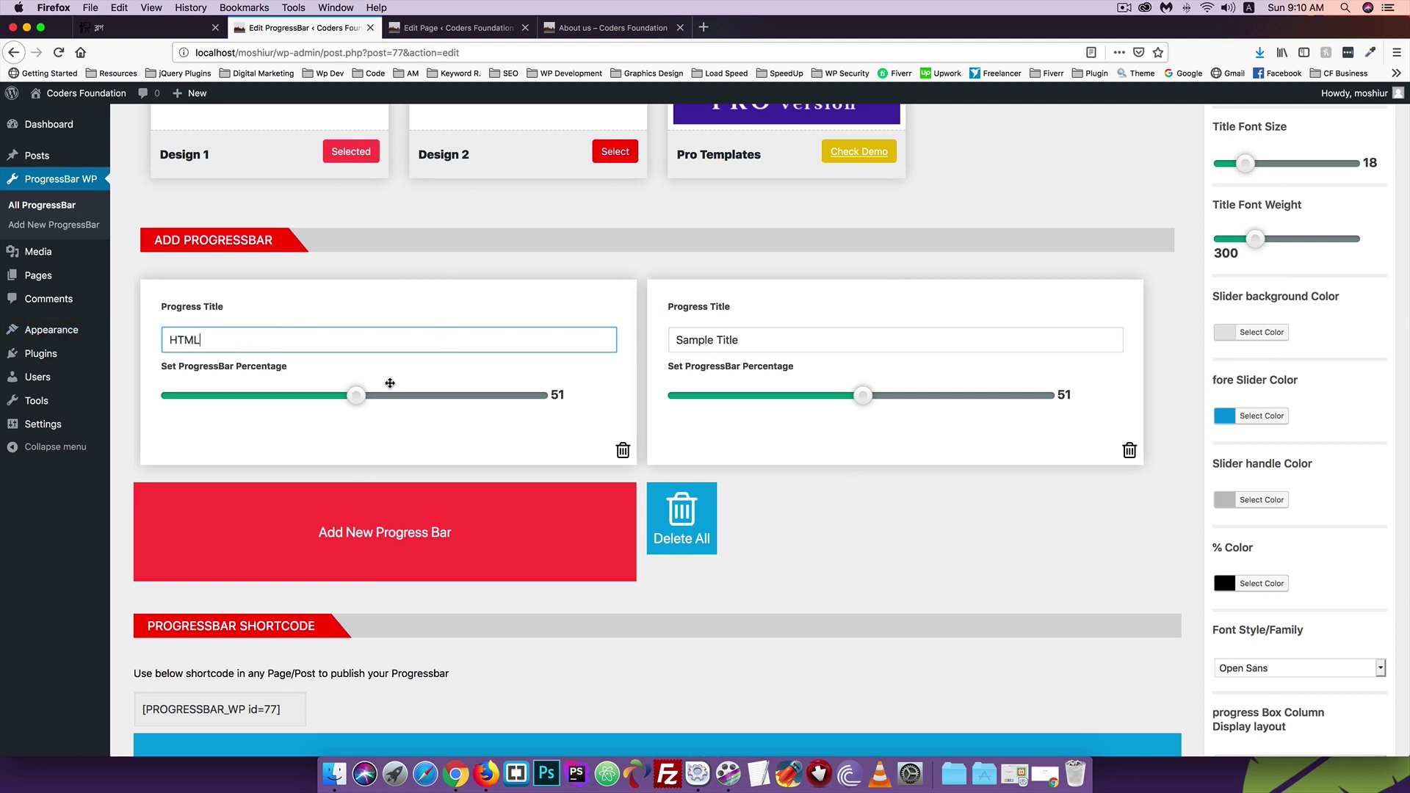
pyautogui.moveTo(357, 398); pyautogui.dragTo(503, 400)
# Title the second progress bar "CSS" and set its percentage to 95.
pyautogui.moveTo(742, 340); pyautogui.dragTo(646, 352)
pyautogui.press('BackSpace')
pyautogui.write('CSS')
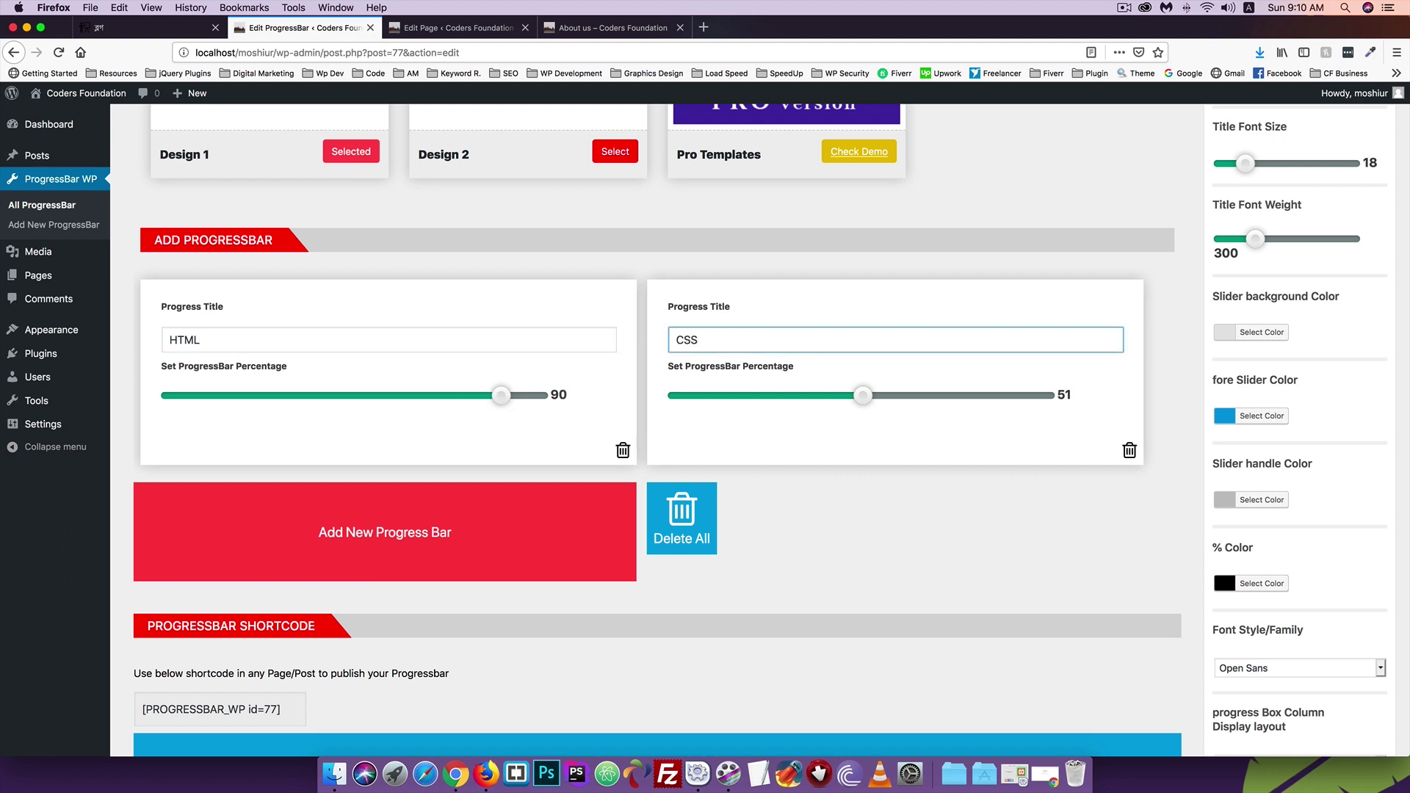
pyautogui.moveTo(866, 401); pyautogui.dragTo(1027, 399)
# Update the Skill progress bar and reload the live About us page to check the HTML and CSS bars.
pyautogui.scroll(5, 974, 294)
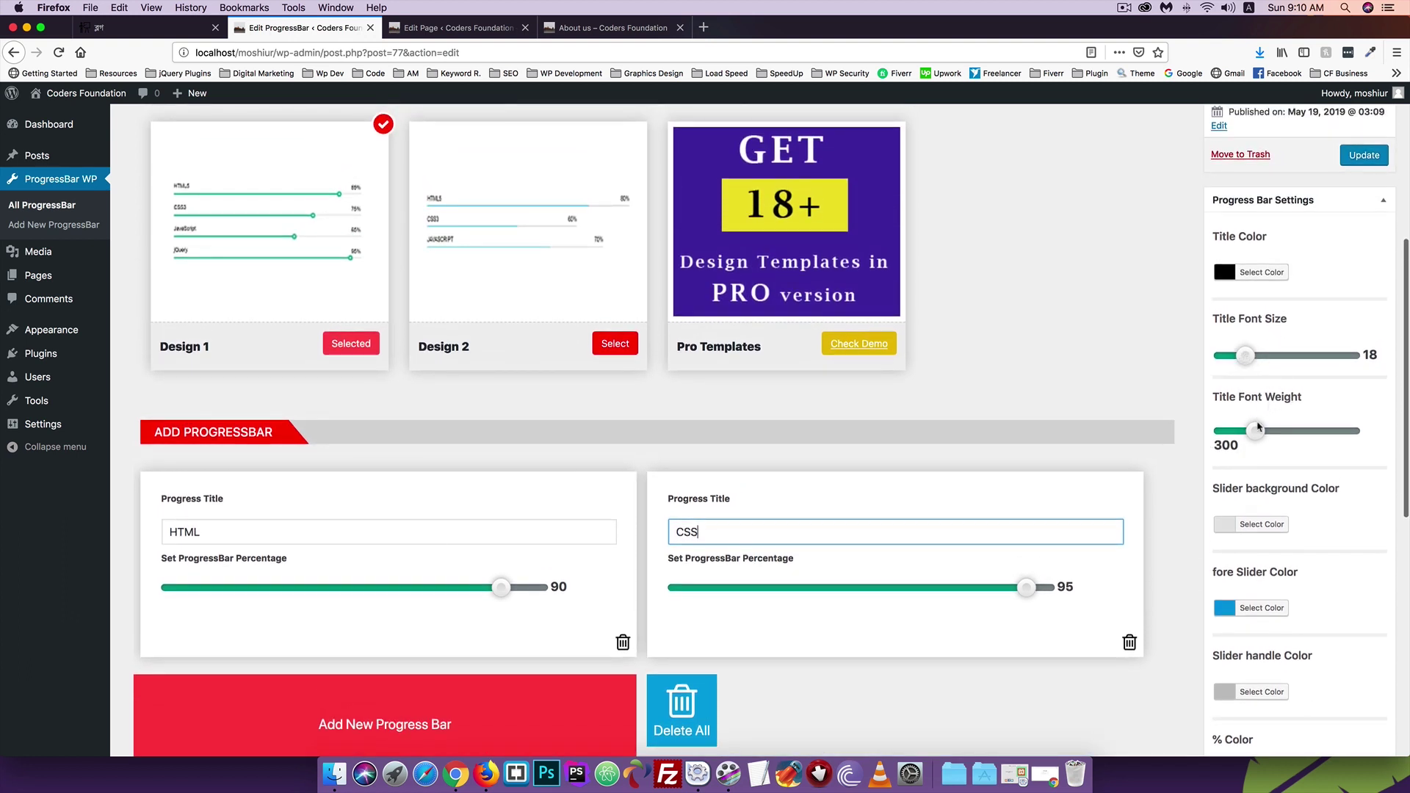
pyautogui.scroll(-3, 1259, 428)
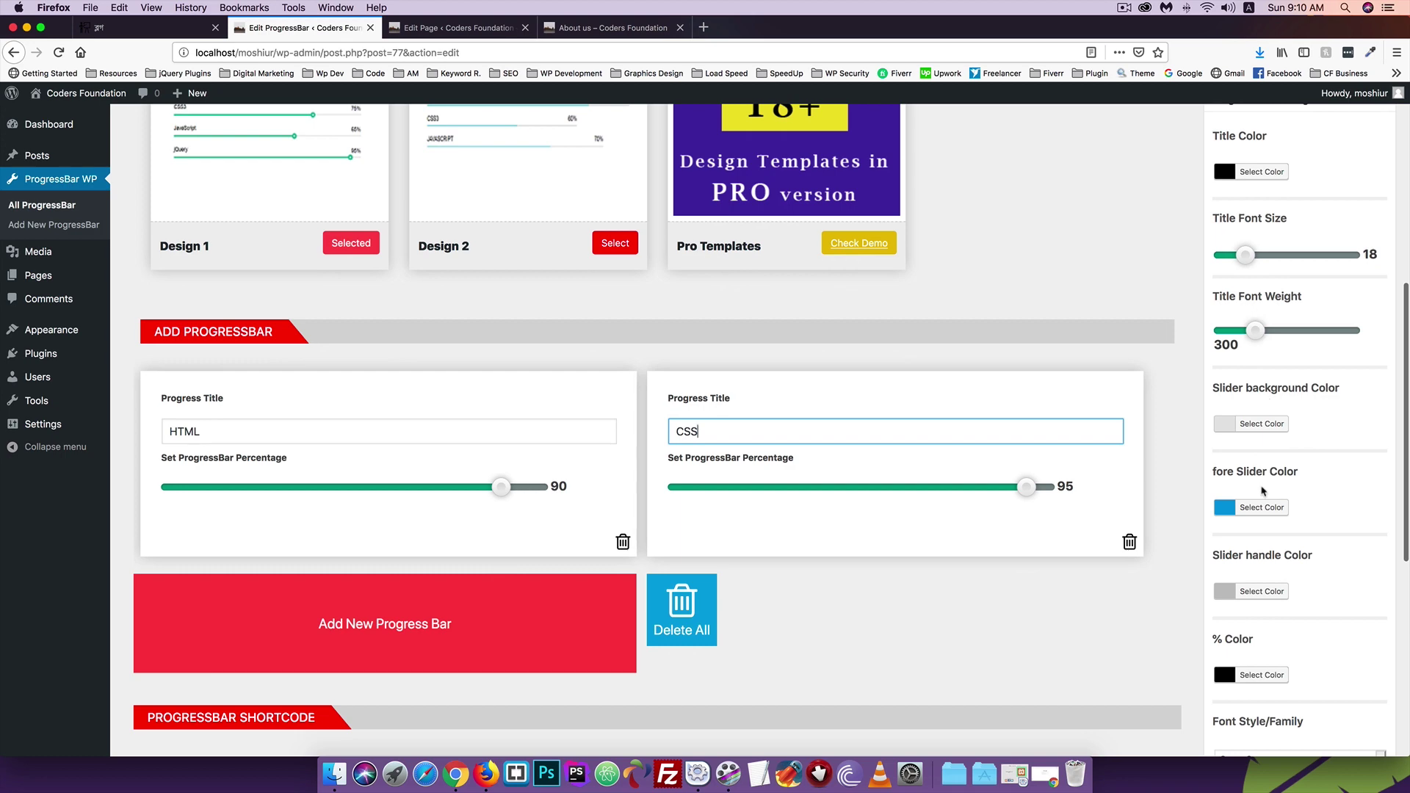
pyautogui.scroll(5, 1315, 504)
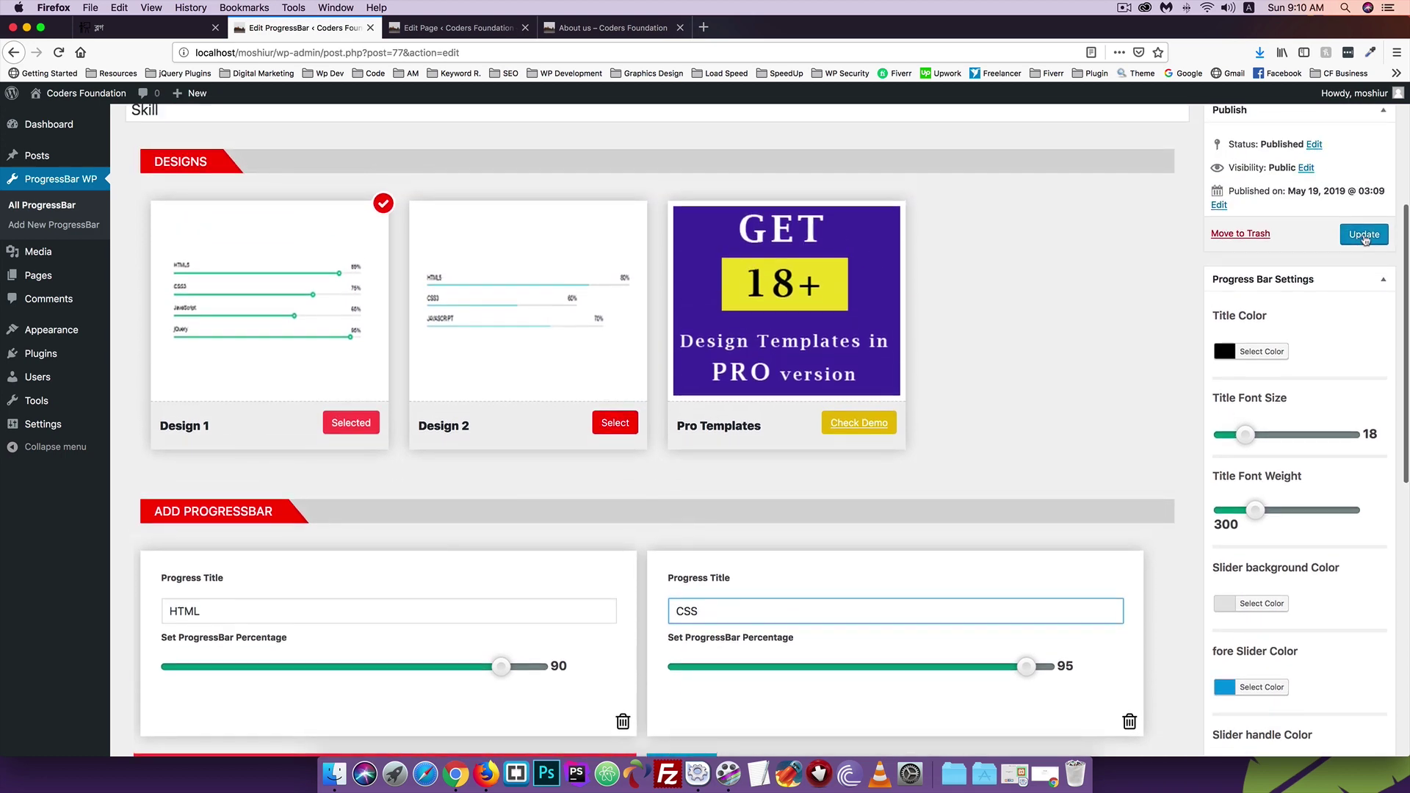
pyautogui.click(1362, 235)
pyautogui.click(613, 27)
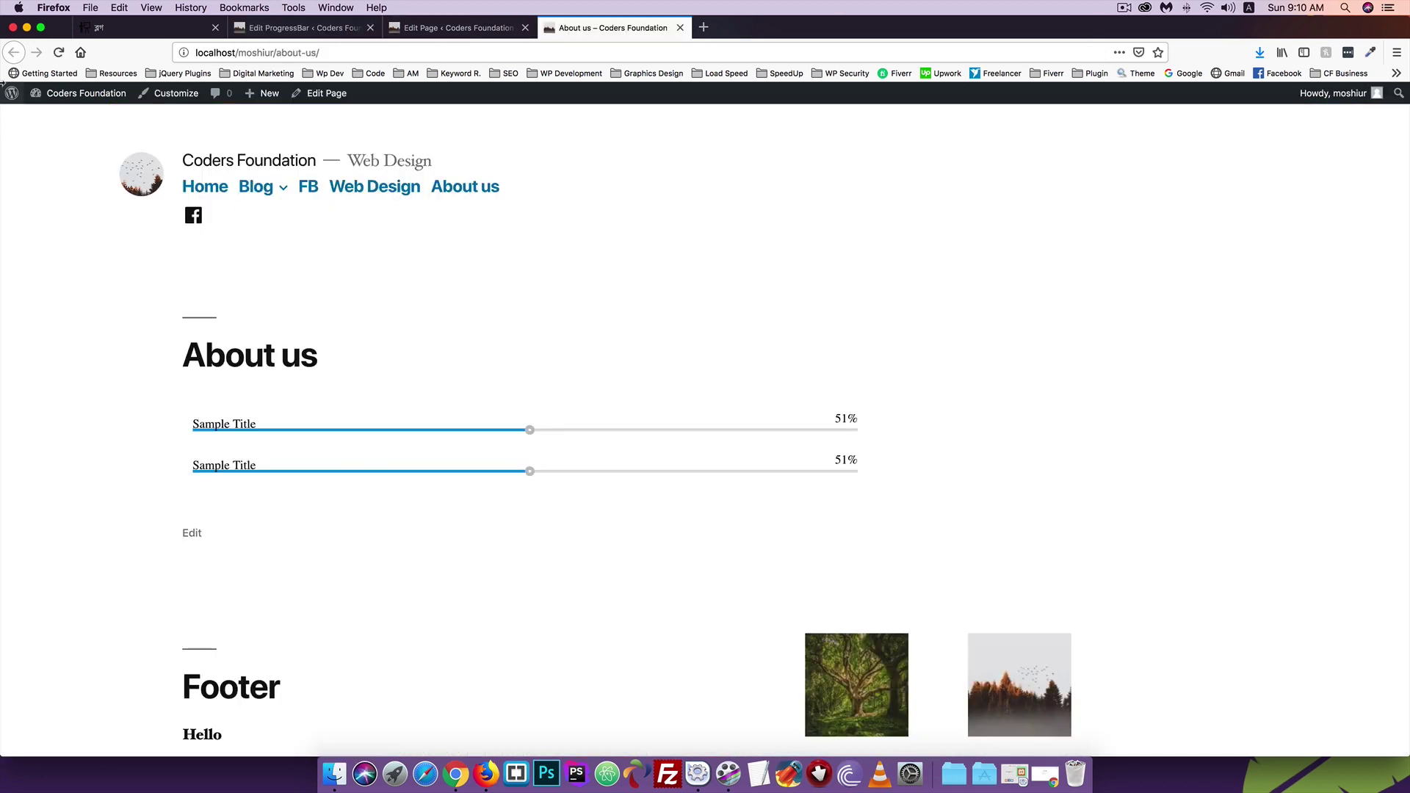
pyautogui.click(59, 52)
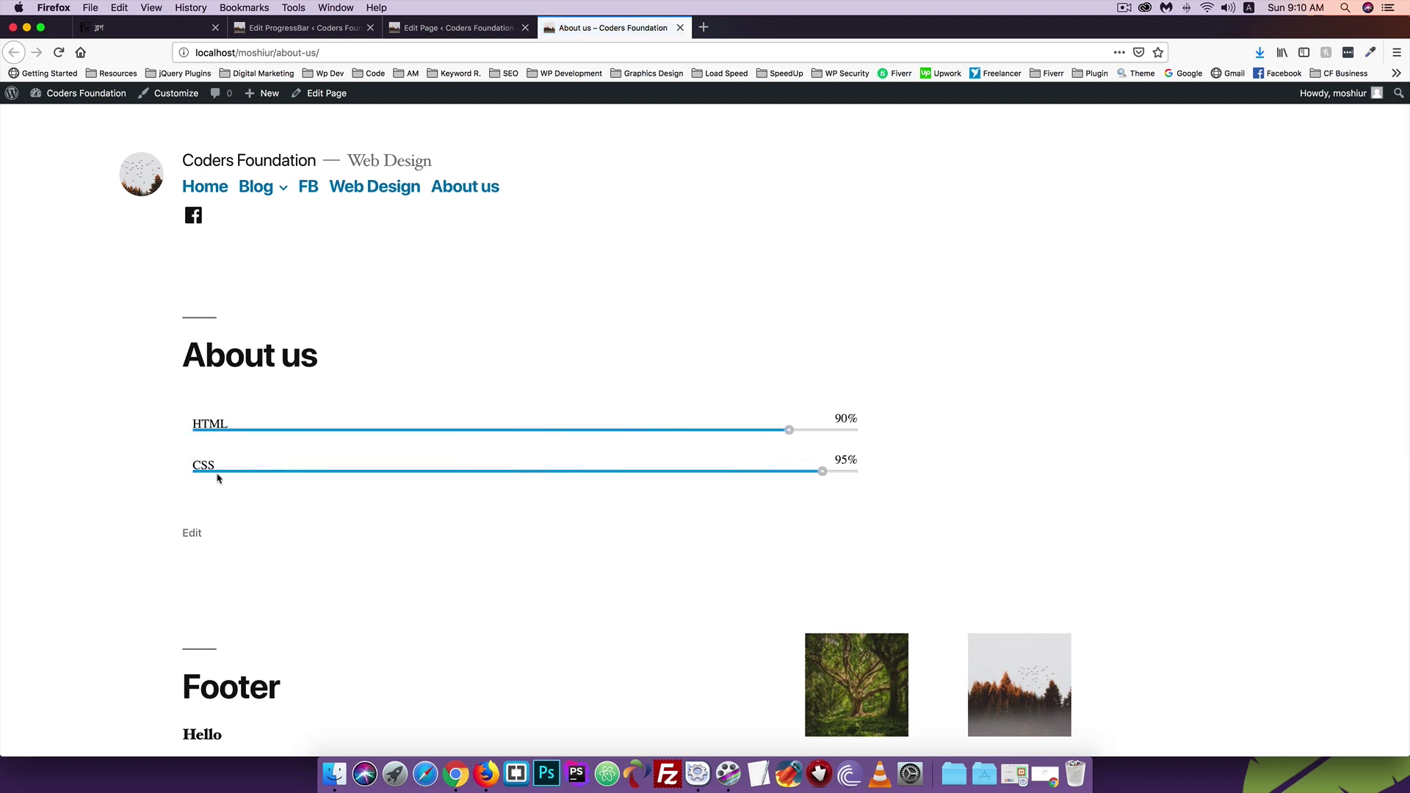
# Add a third progress bar to the Skill entry, title it "WordPress" and set its percentage to 70.
pyautogui.click(309, 31)
pyautogui.scroll(-15, 392, 332)
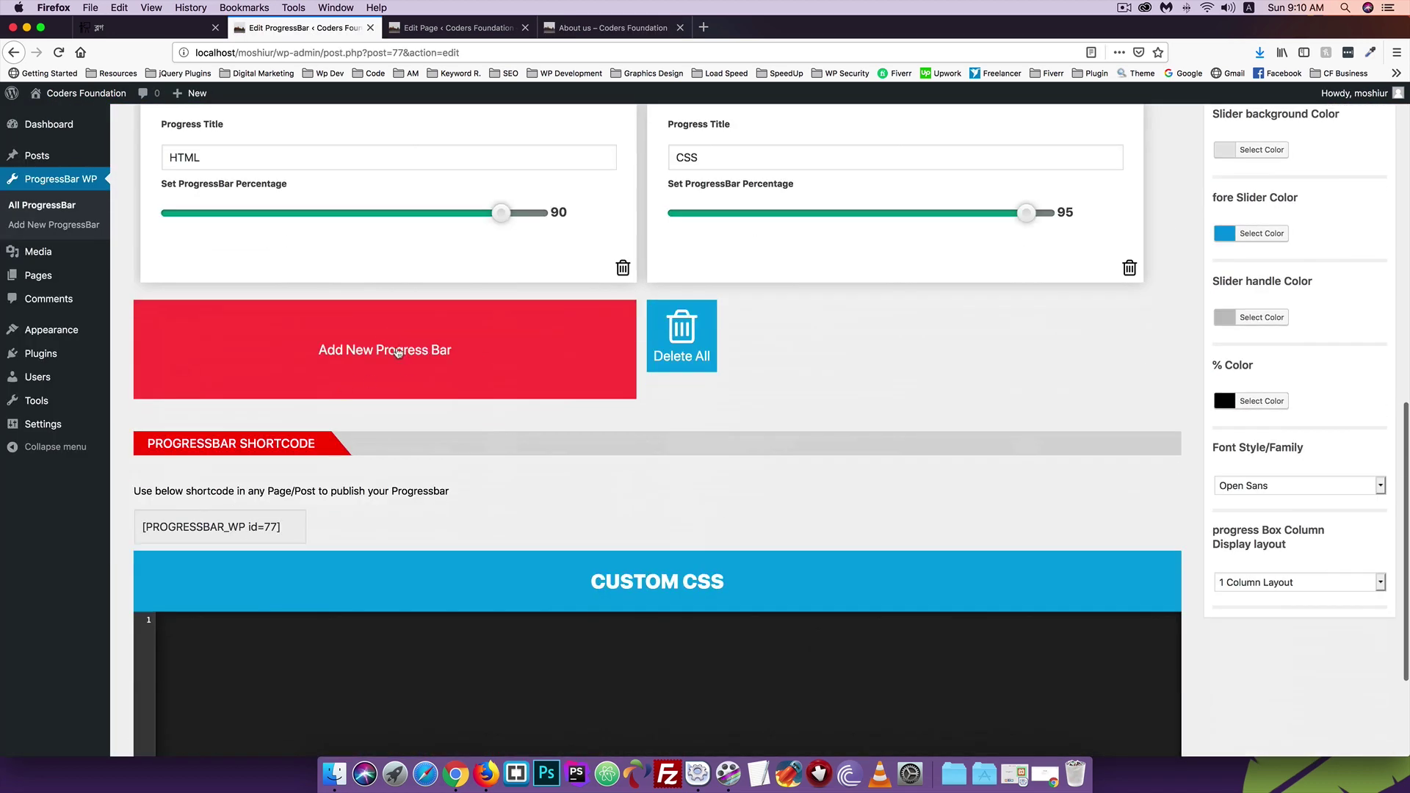
pyautogui.click(398, 353)
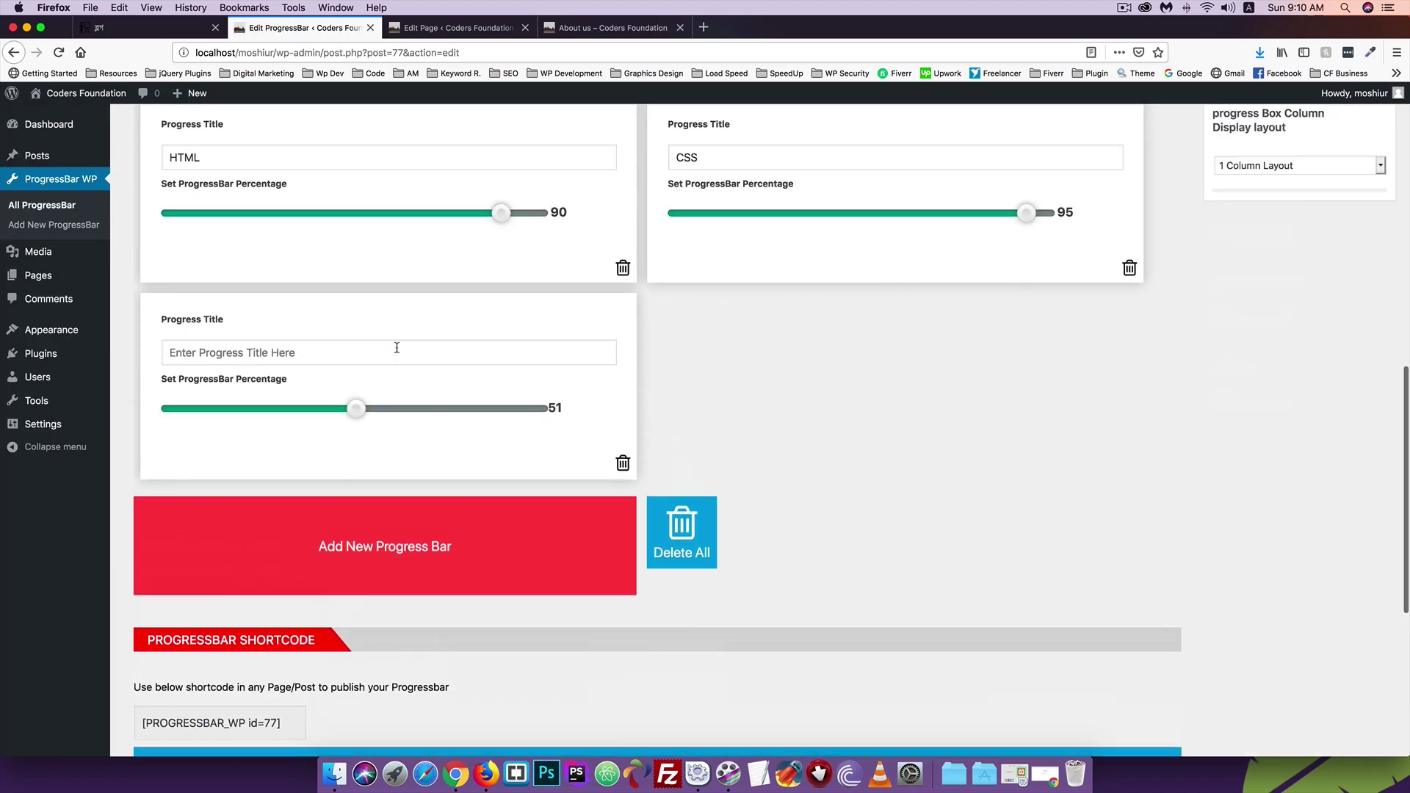
pyautogui.click(300, 350)
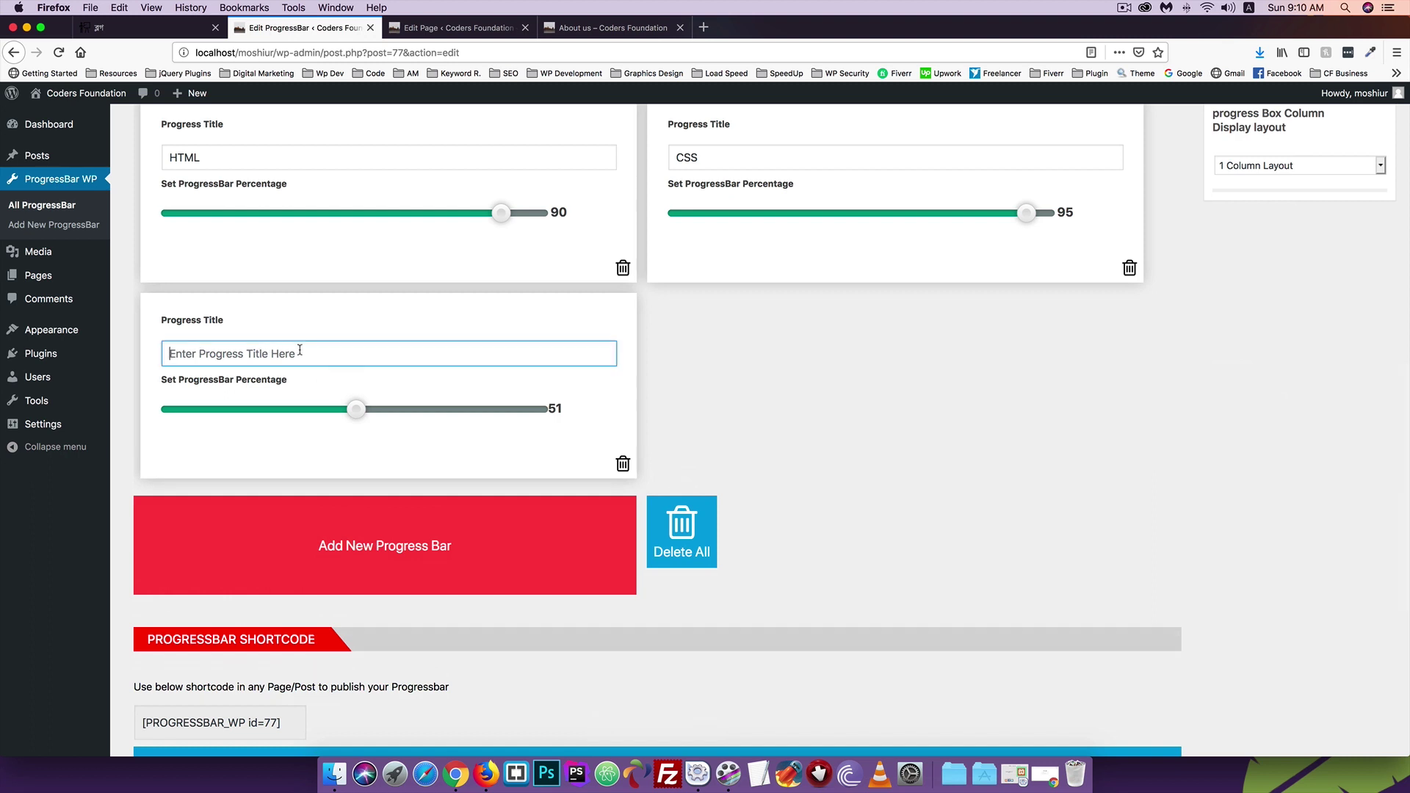
pyautogui.write('WordPress')
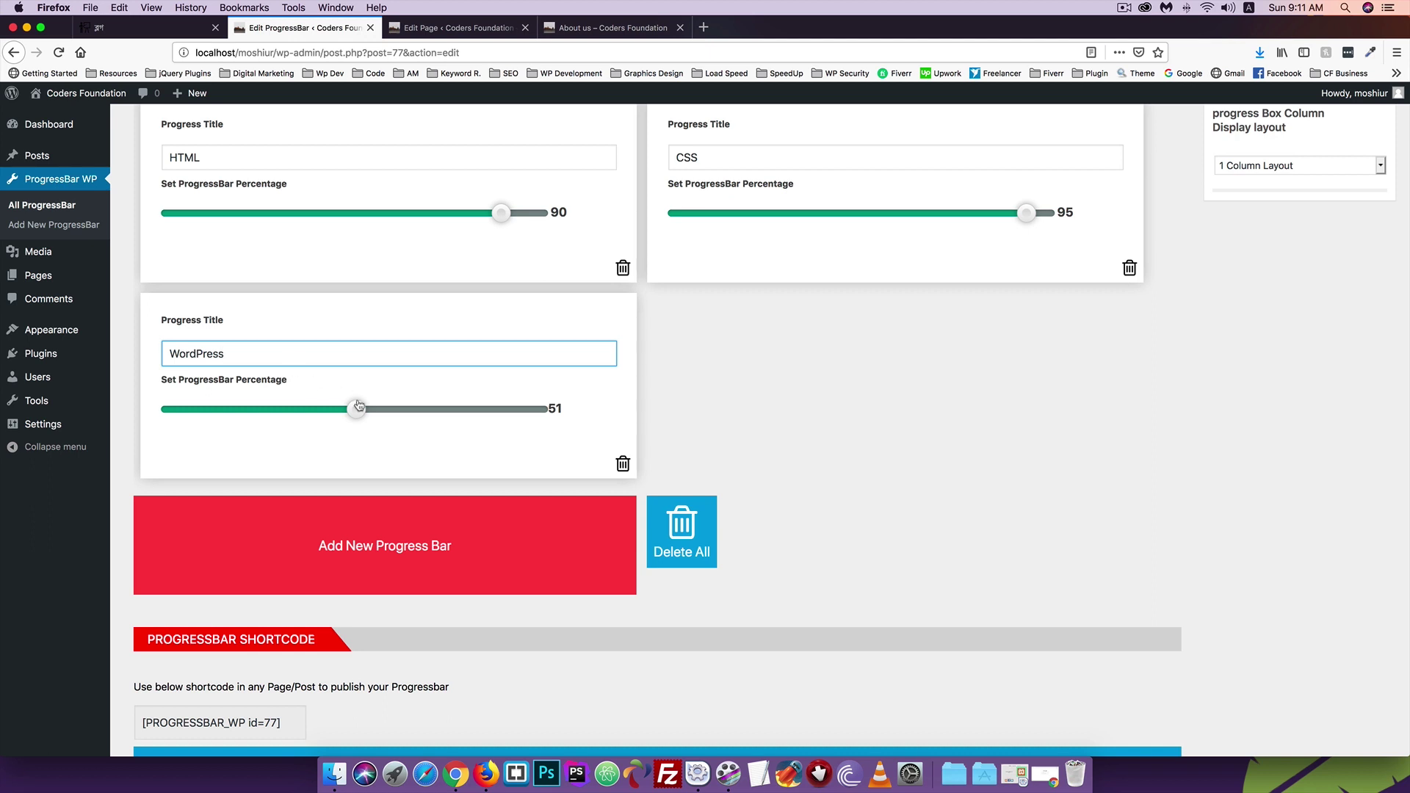
pyautogui.moveTo(358, 406); pyautogui.dragTo(426, 406)
# Save the Skill entry with its new WordPress bar and reload the live About us page.
pyautogui.scroll(5, 939, 335)
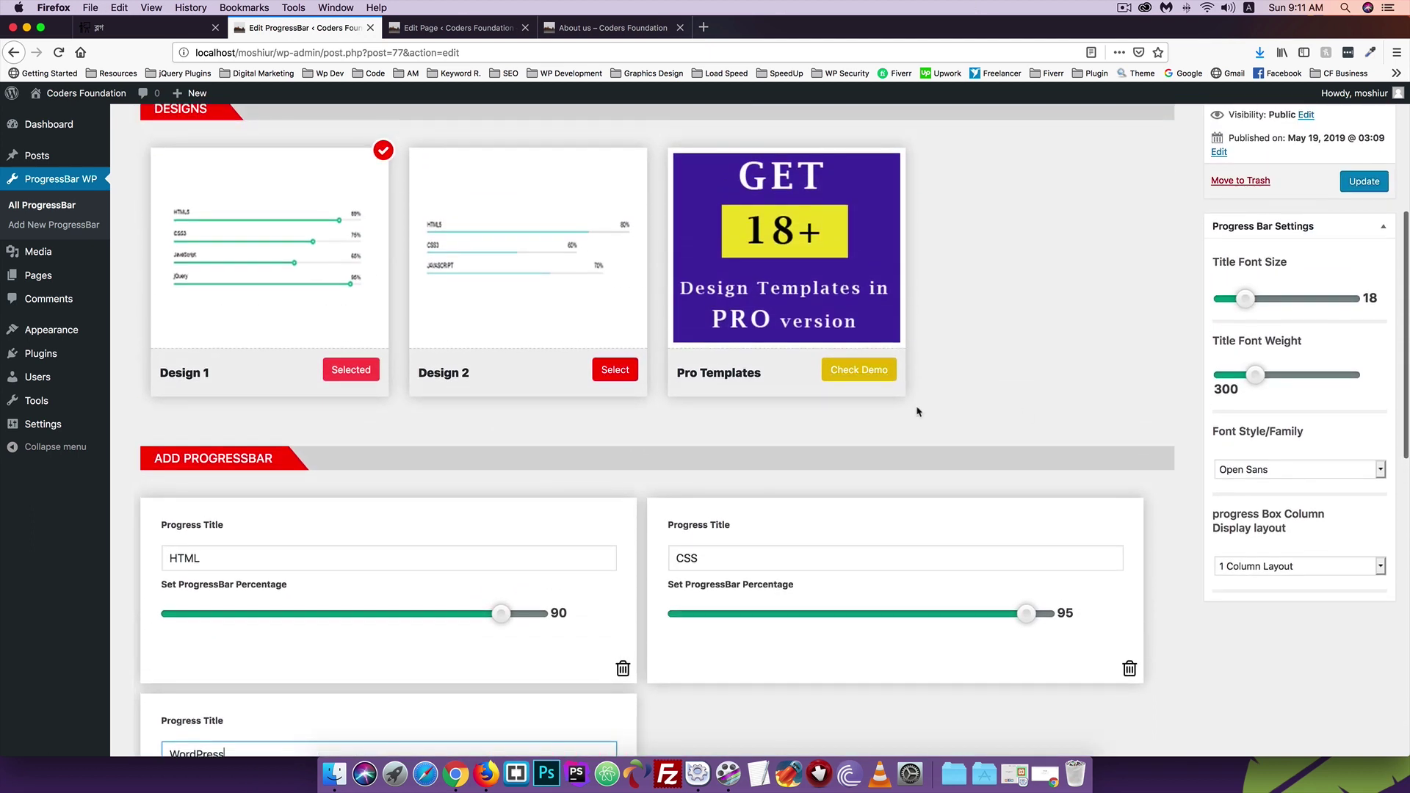
pyautogui.click(1363, 182)
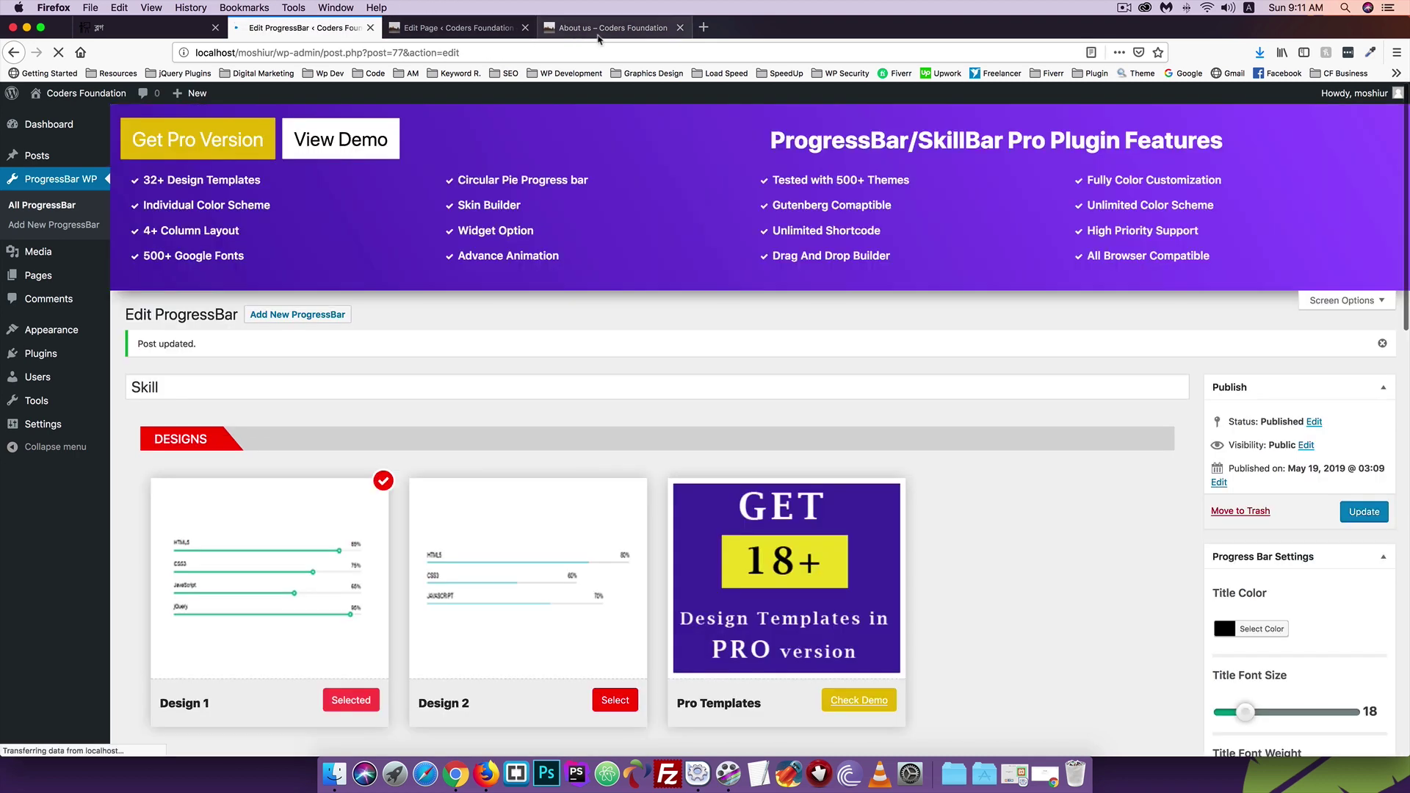
pyautogui.click(604, 28)
pyautogui.press('super+r')
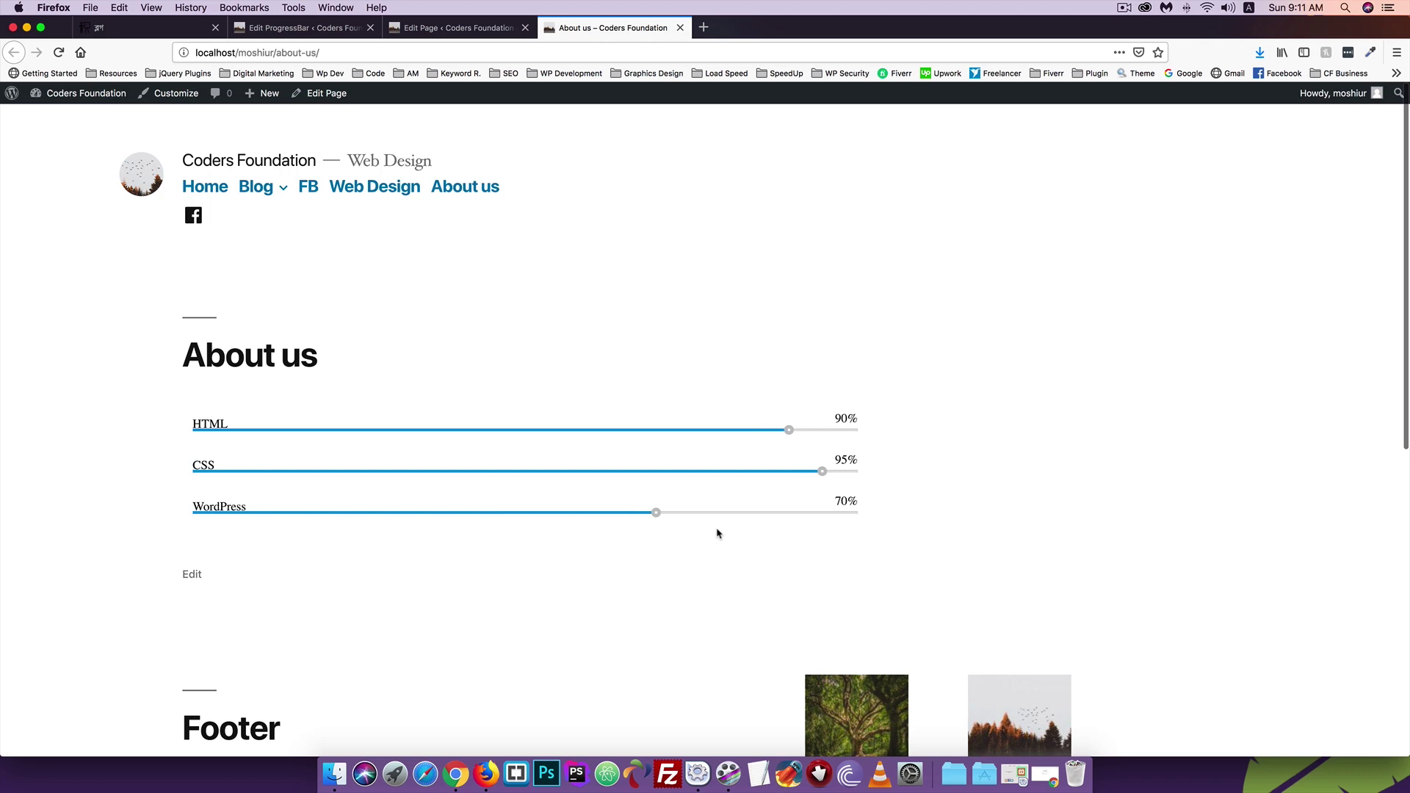
# Change the fore slider color of the Skill progress bars to the palette's red swatch.
pyautogui.click(301, 28)
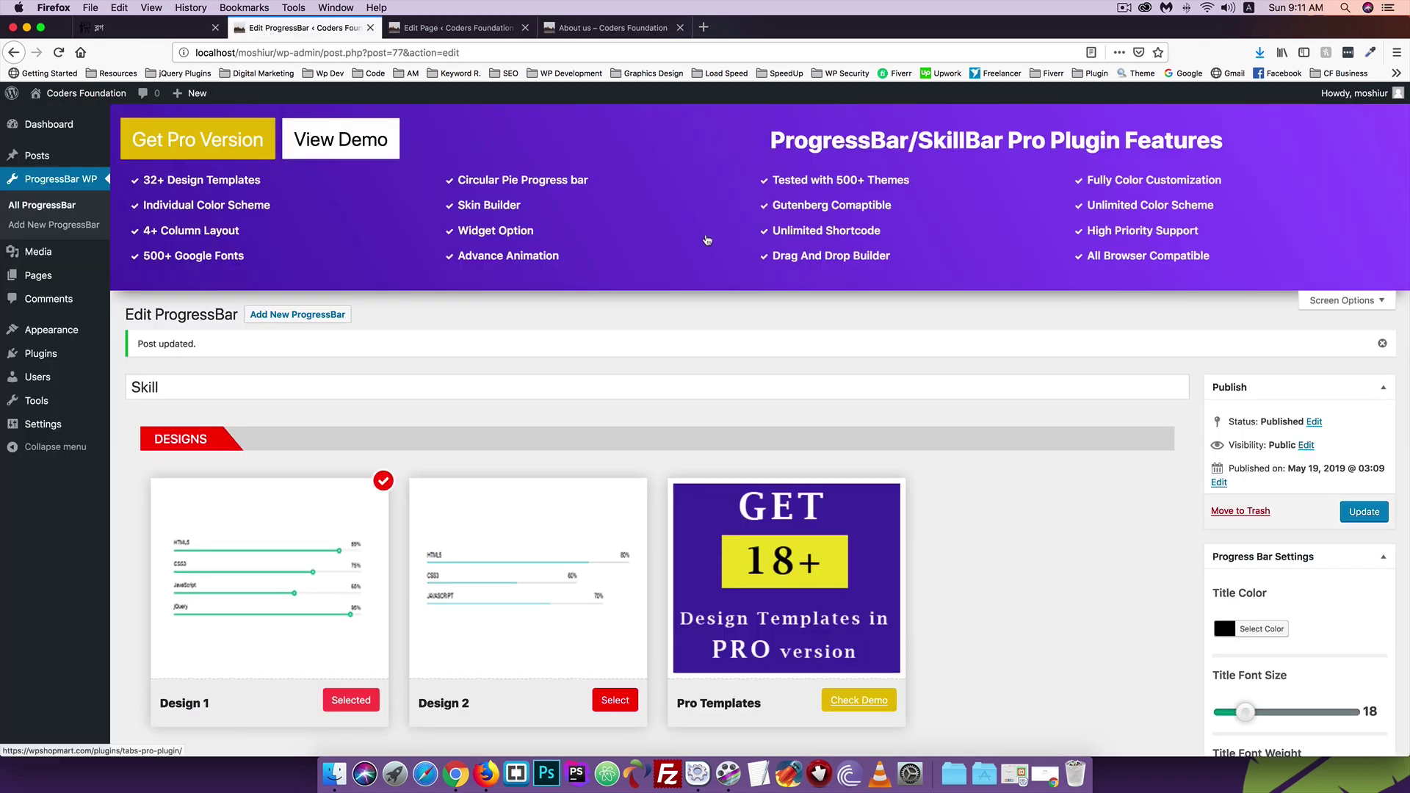
pyautogui.scroll(-5, 708, 235)
pyautogui.scroll(-2, 1073, 340)
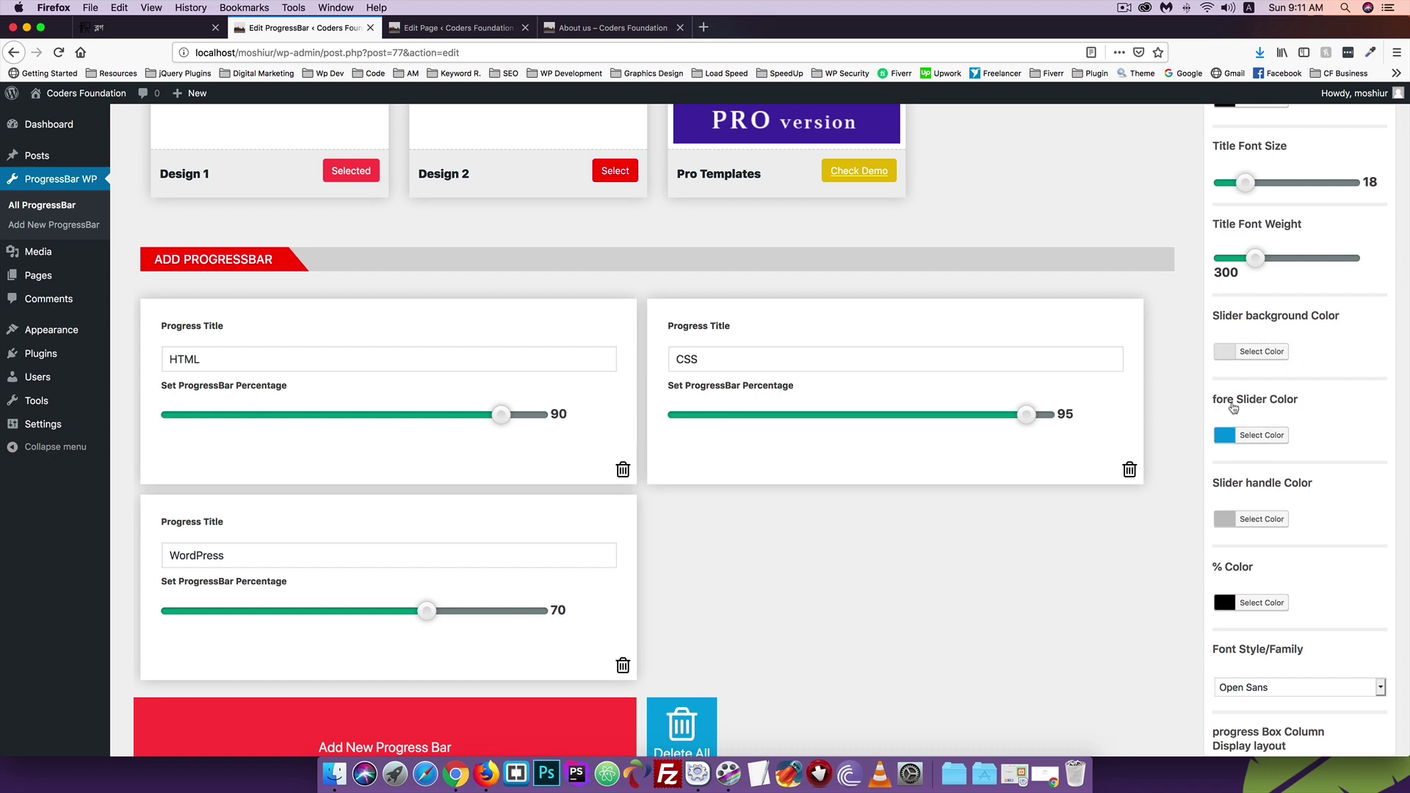
pyautogui.click(653, 28)
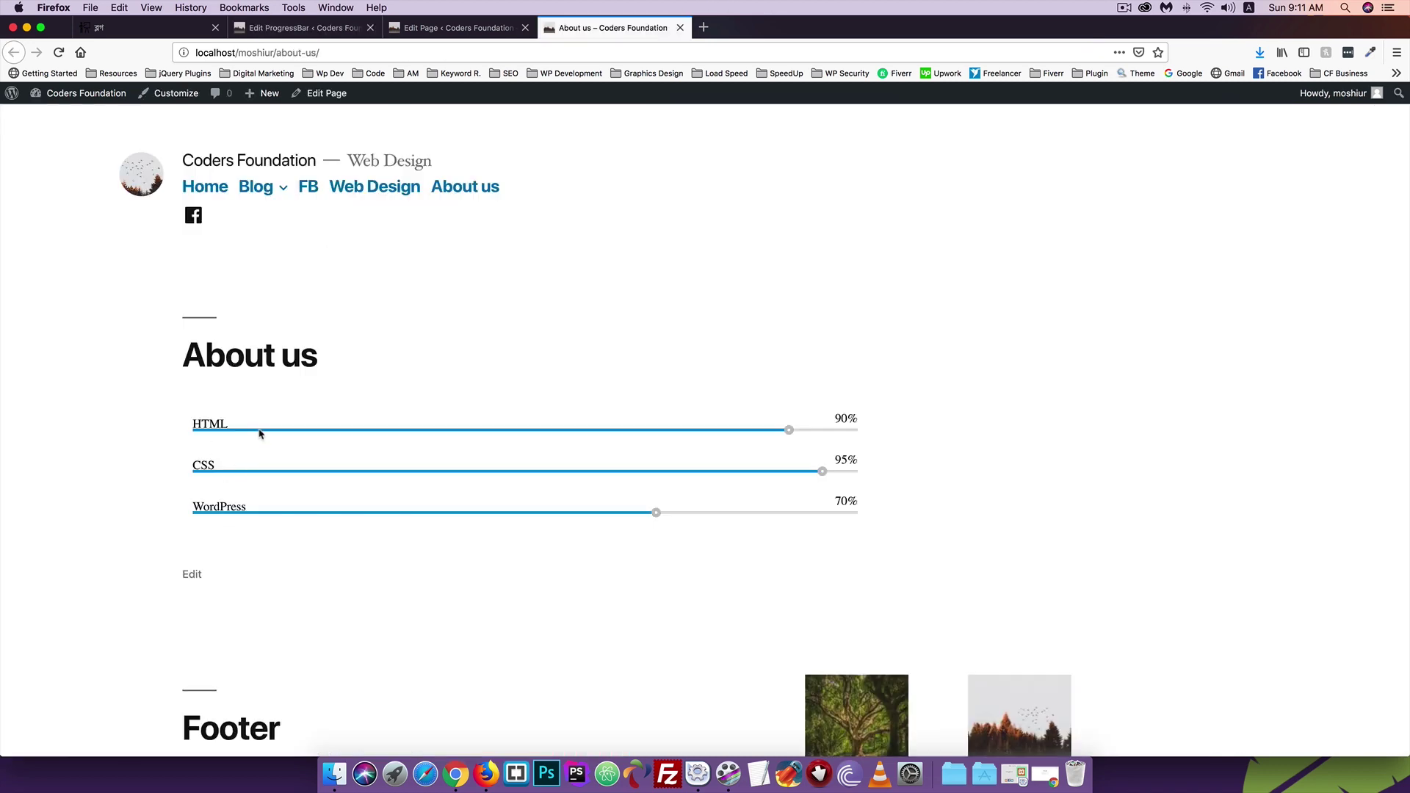
pyautogui.click(247, 27)
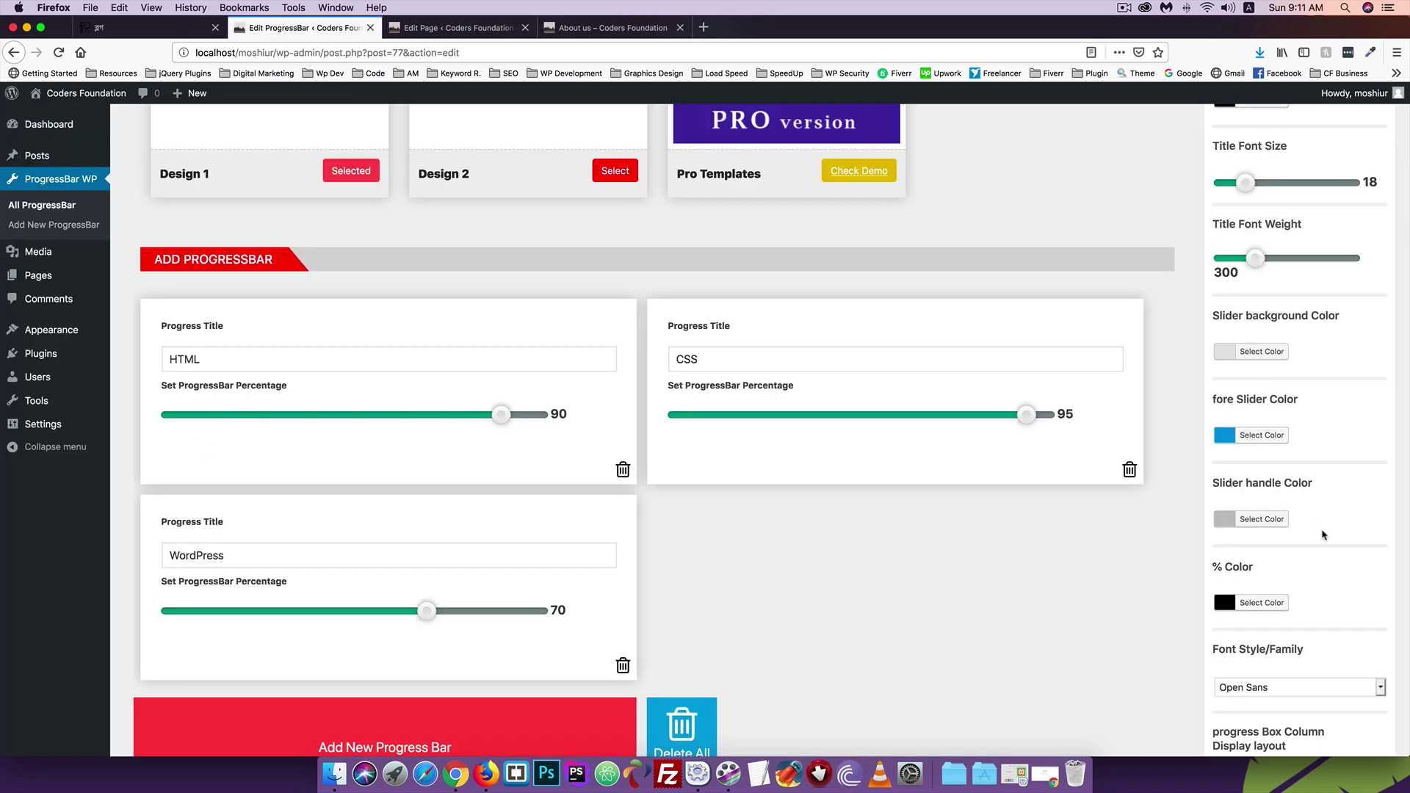
pyautogui.click(1259, 437)
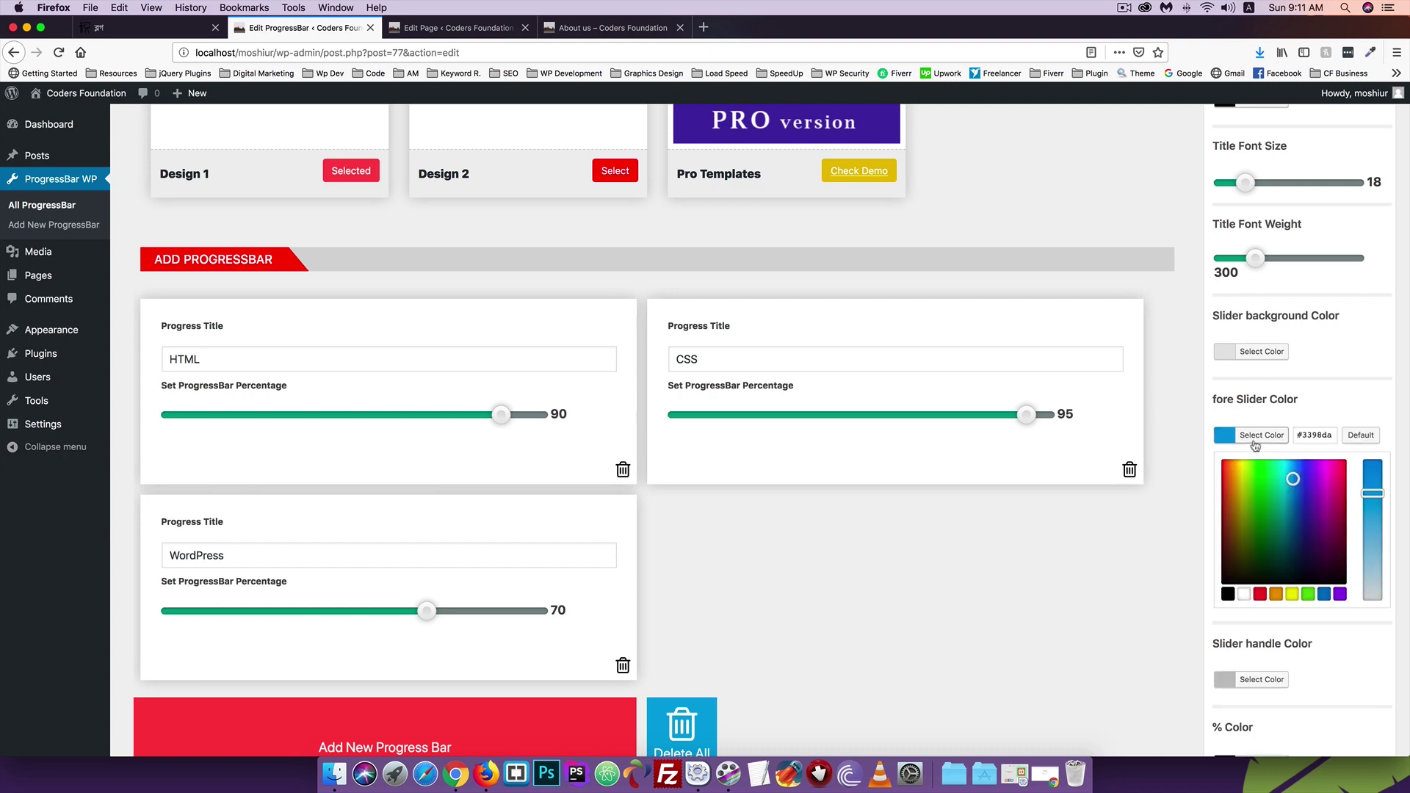
pyautogui.click(1259, 596)
pyautogui.click(1281, 615)
# Update the Skill entry with the new slider color and reload the live About us page.
pyautogui.scroll(6, 1351, 441)
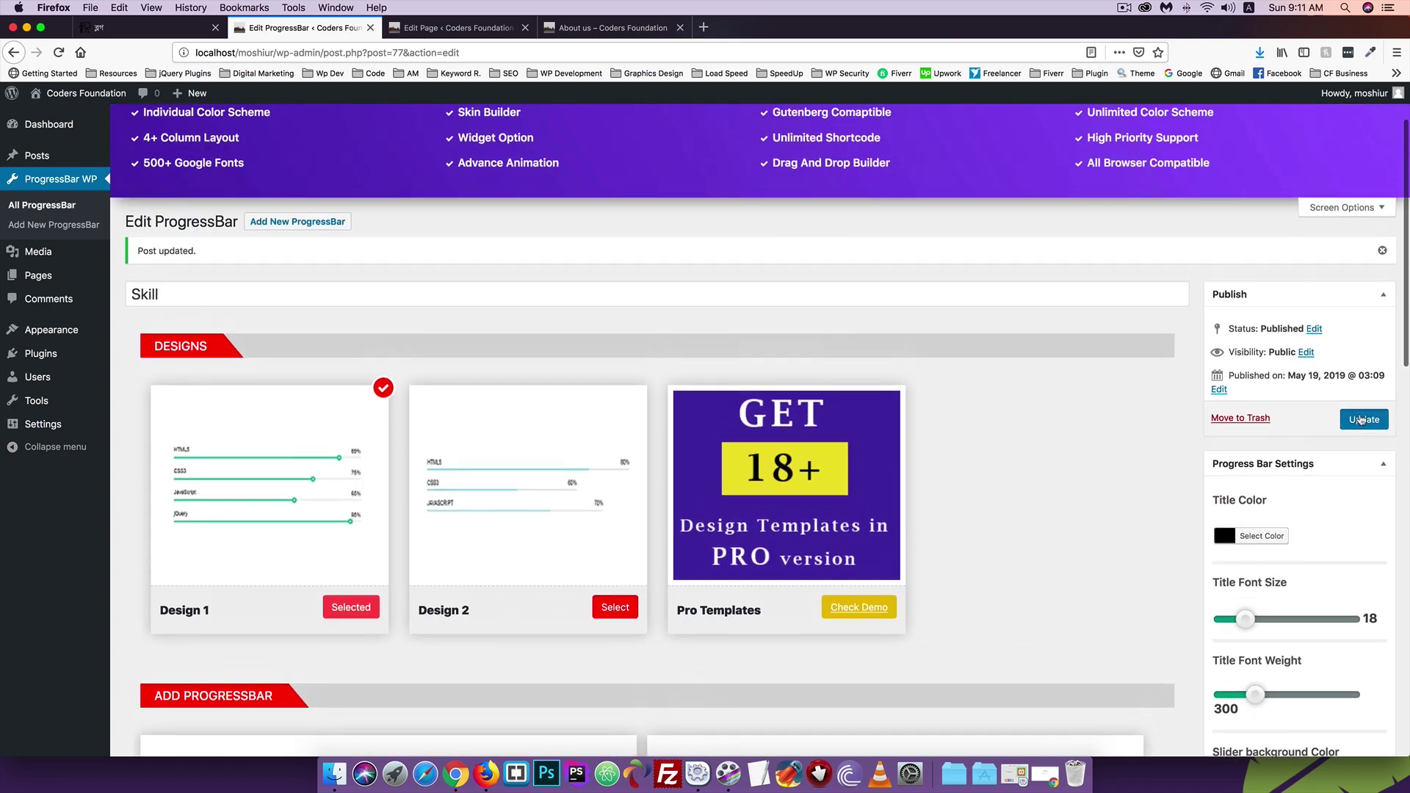
pyautogui.click(1361, 420)
pyautogui.click(613, 27)
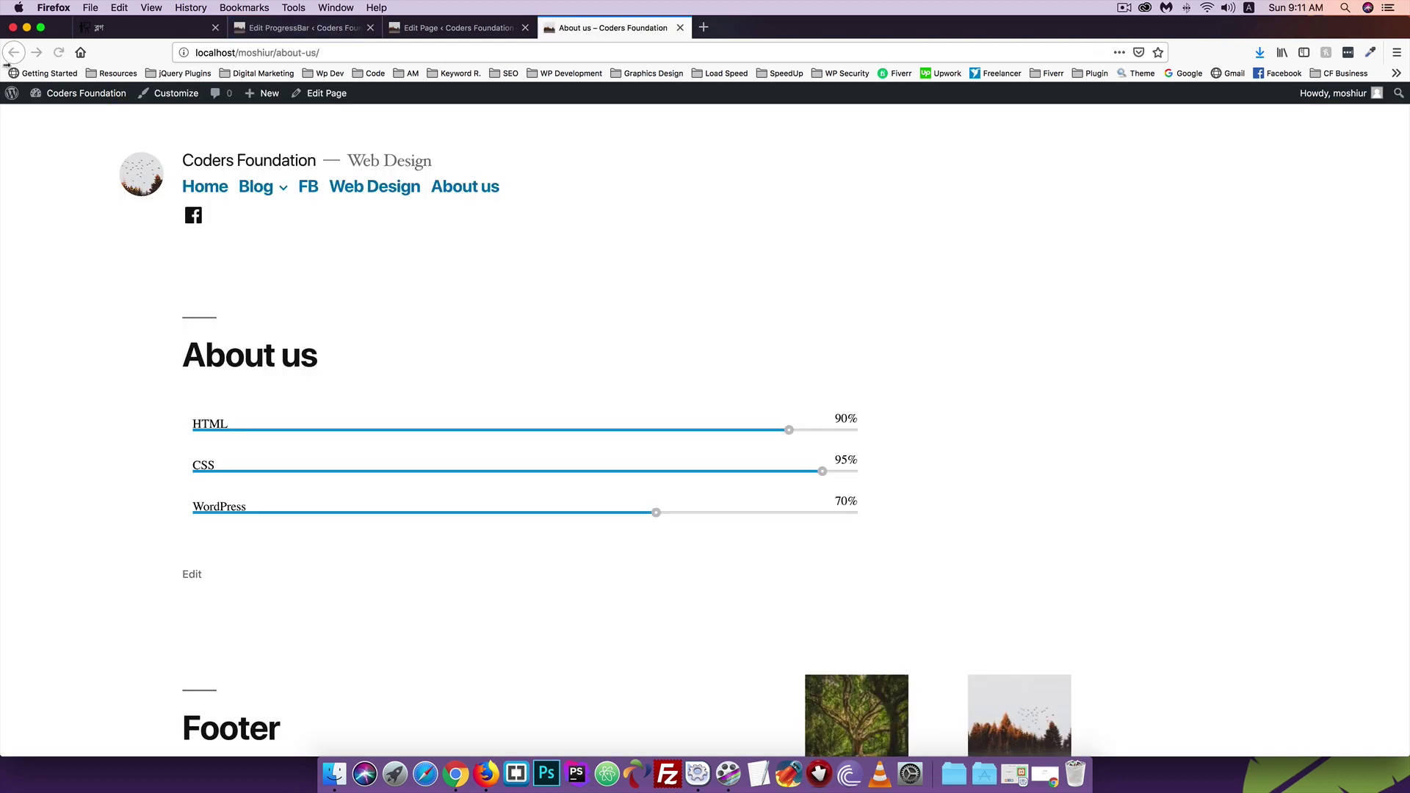
pyautogui.click(60, 52)
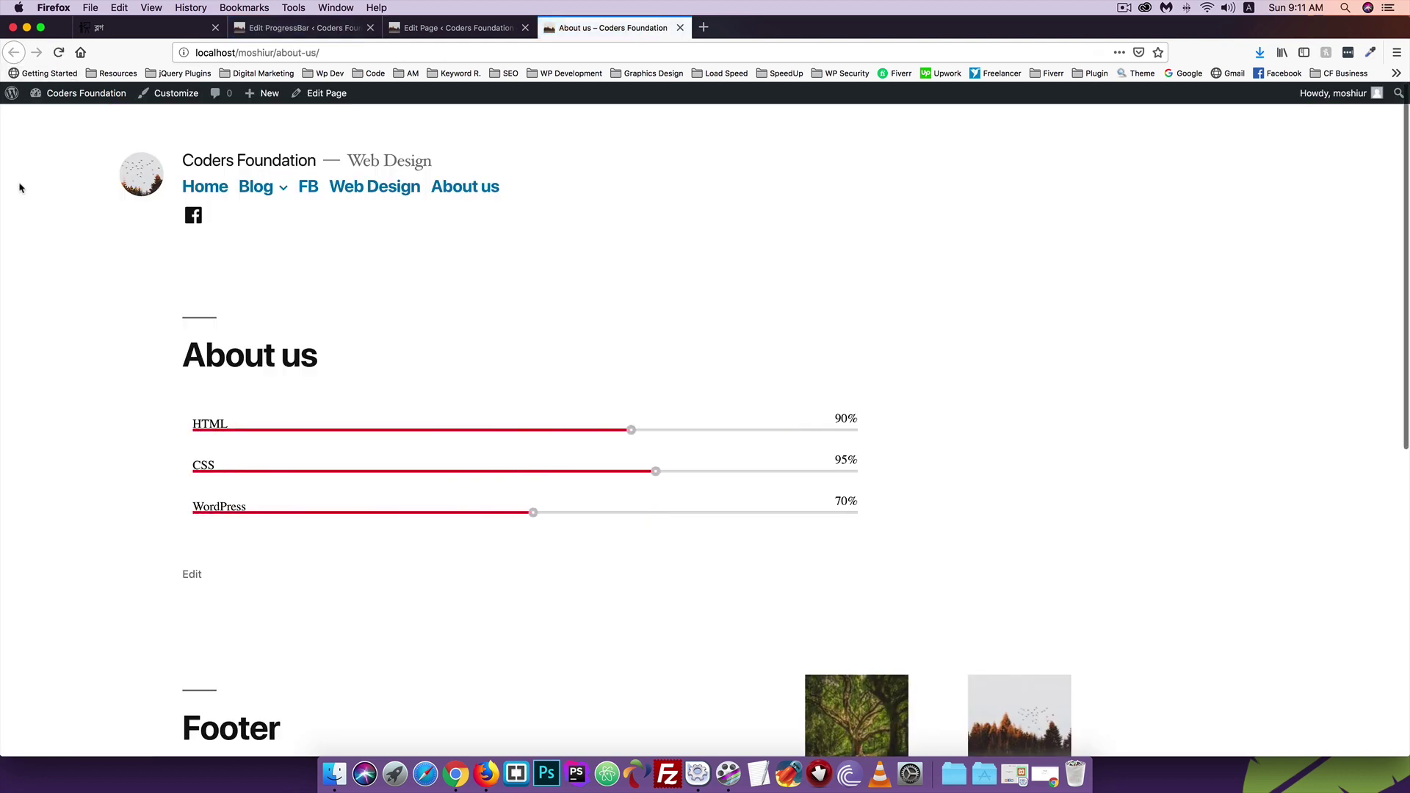
# Set the font style/family of the Skill progress bars to Impact.
pyautogui.click(301, 27)
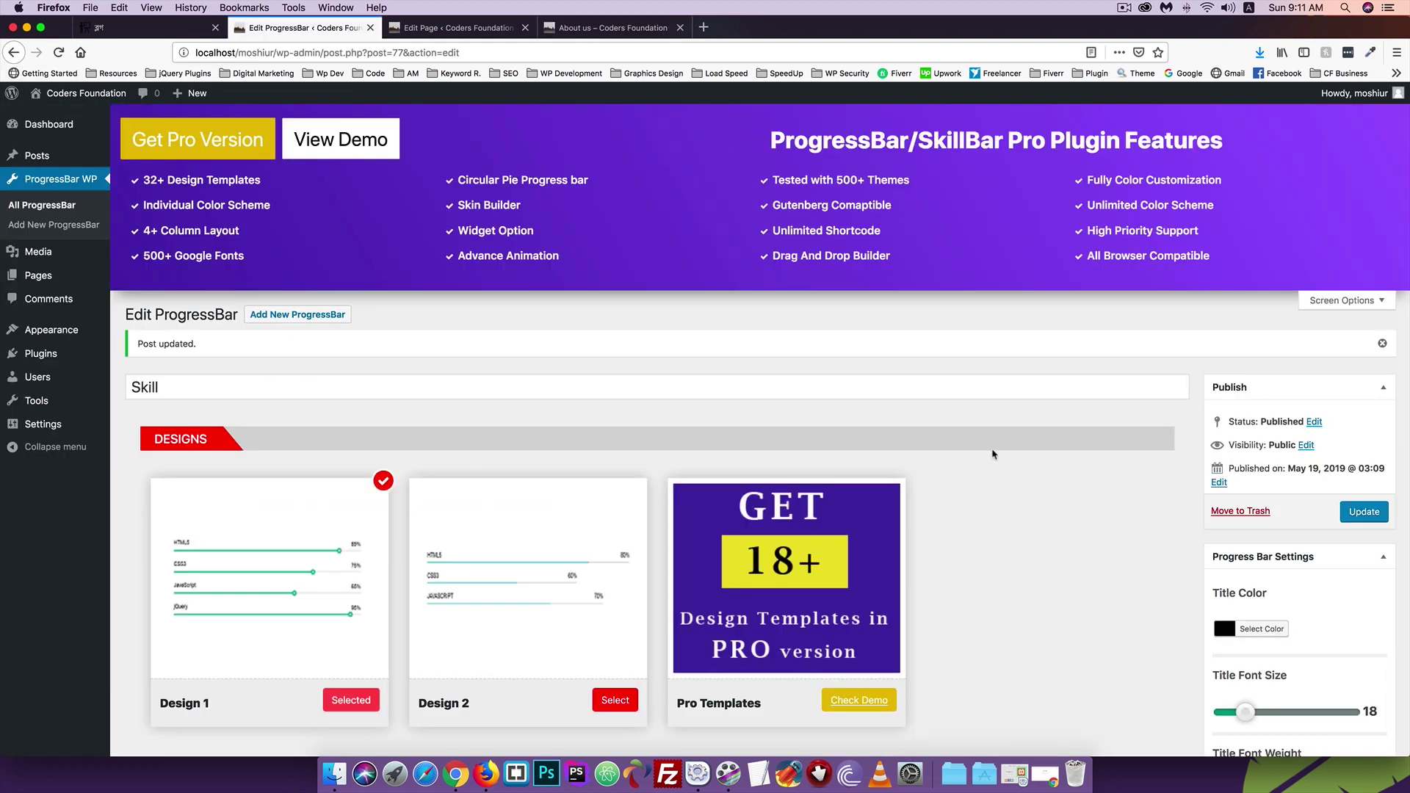
pyautogui.scroll(-3, 1065, 456)
pyautogui.scroll(-2, 1065, 456)
pyautogui.scroll(-4, 1236, 617)
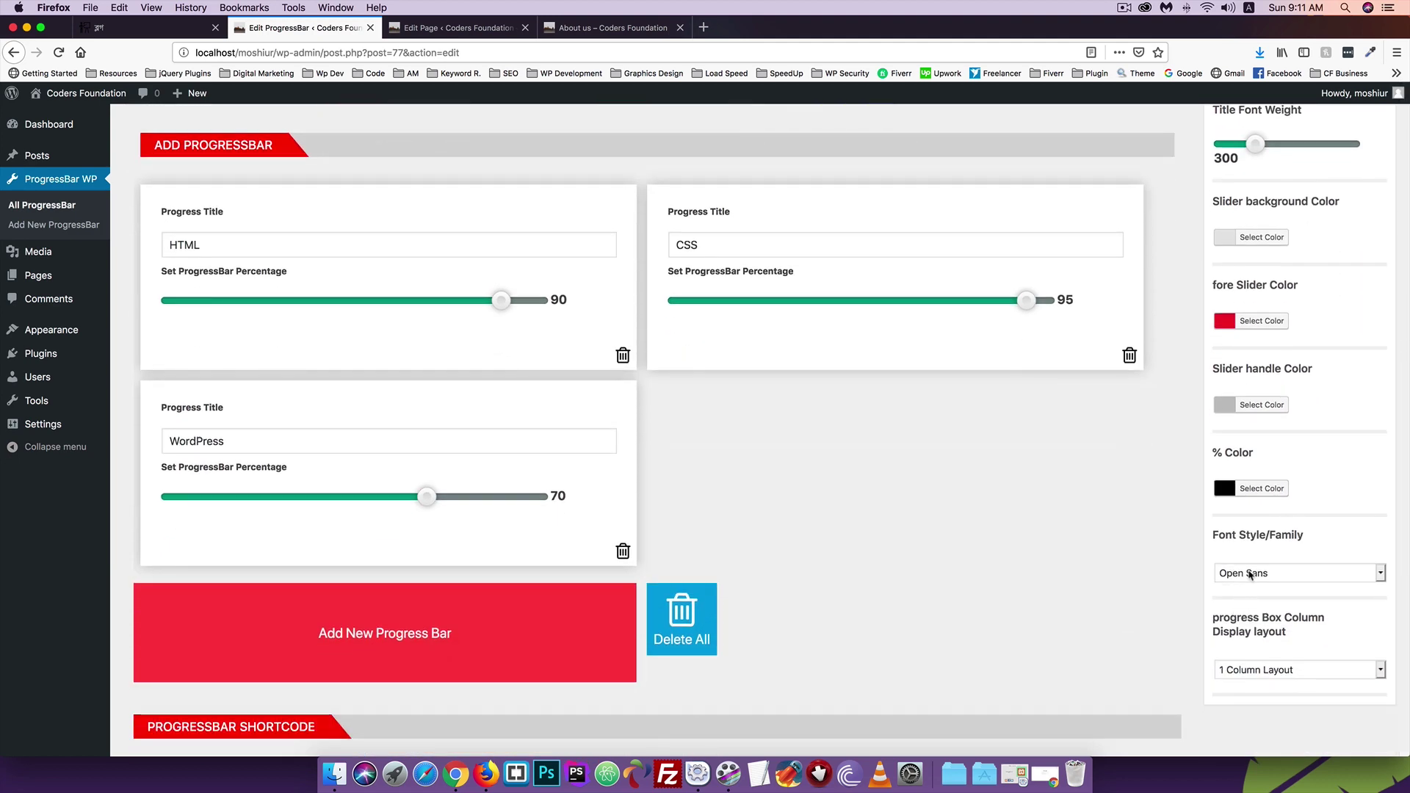
pyautogui.click(1251, 575)
pyautogui.click(1251, 575)
pyautogui.click(1251, 574)
pyautogui.click(1250, 574)
pyautogui.click(1251, 574)
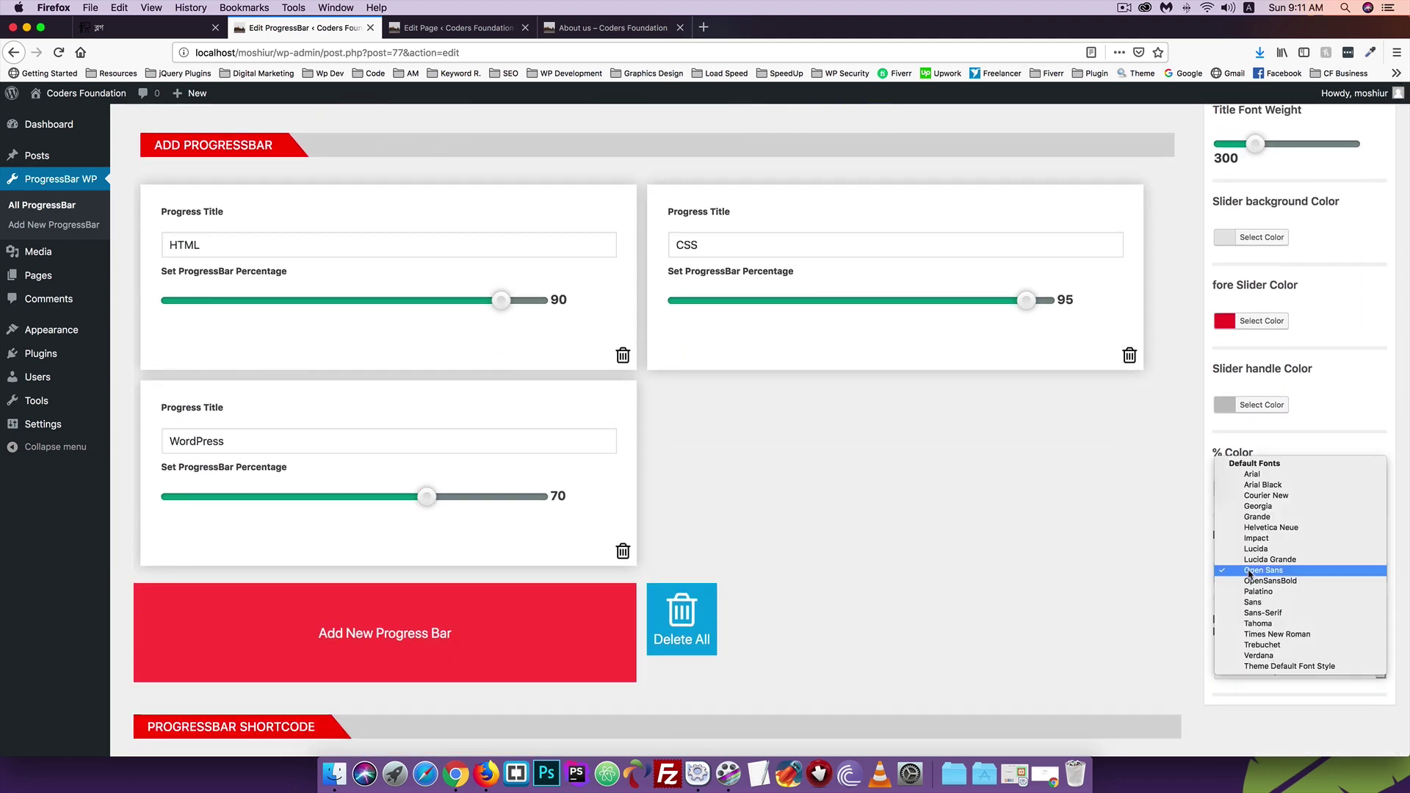
pyautogui.click(1250, 571)
pyautogui.click(1381, 575)
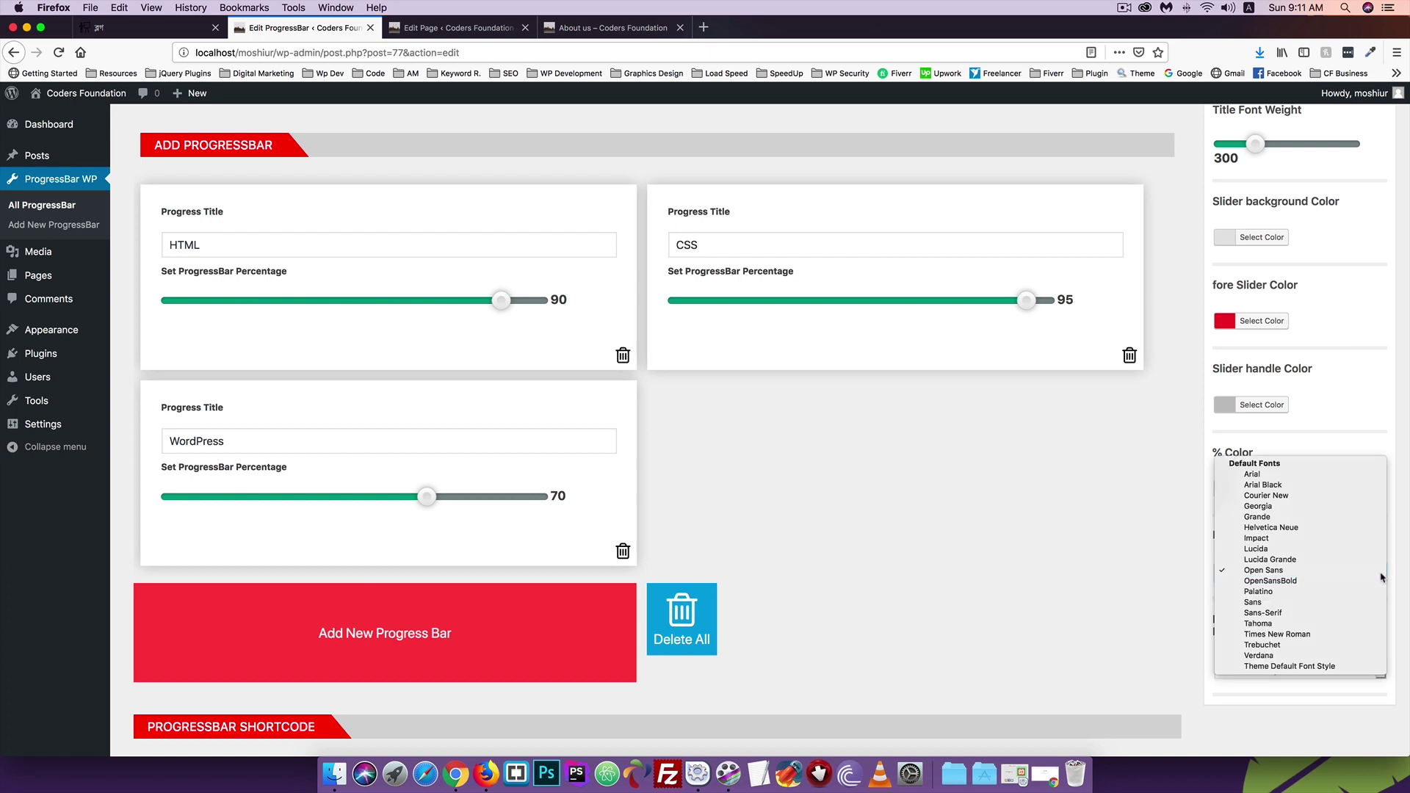
pyautogui.click(1381, 576)
pyautogui.click(1381, 576)
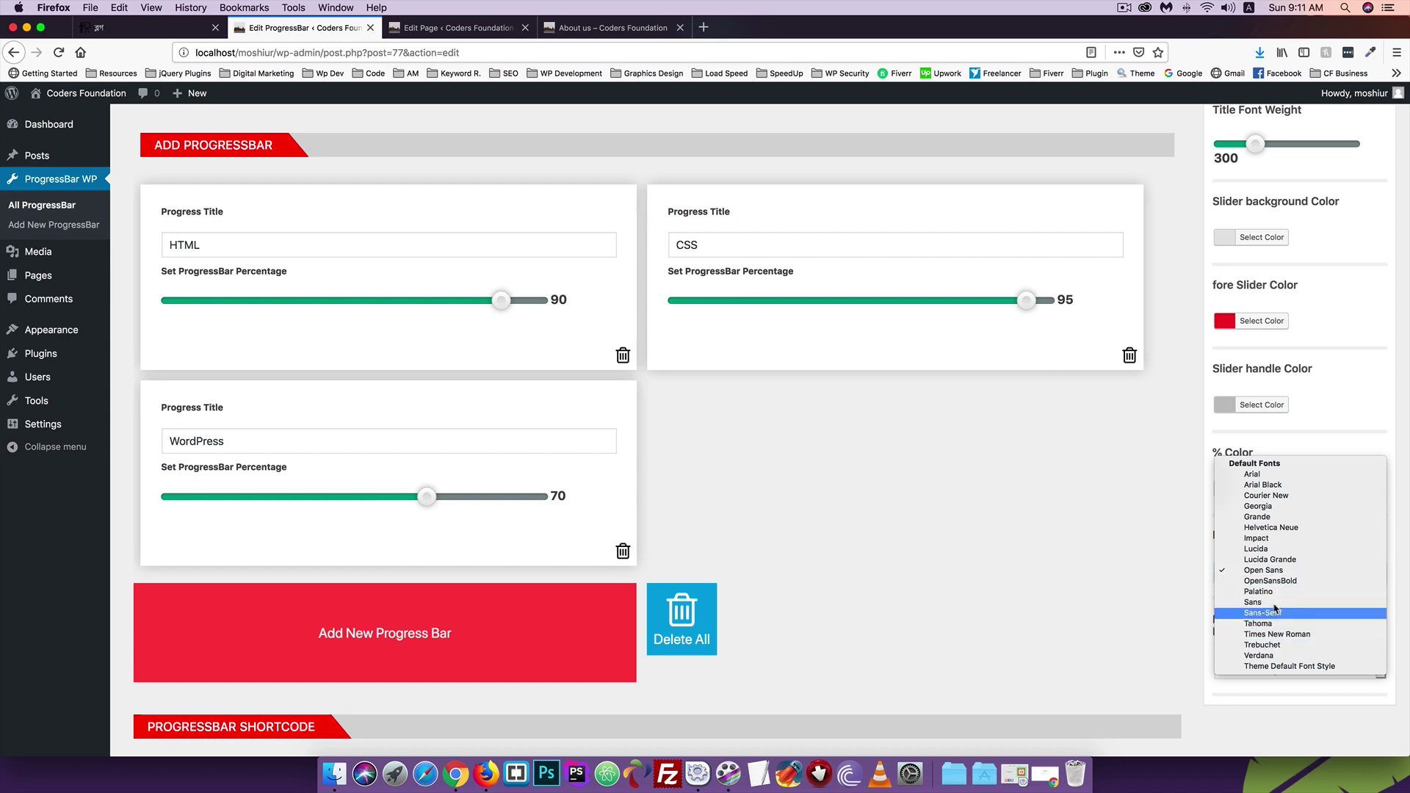
pyautogui.click(1264, 538)
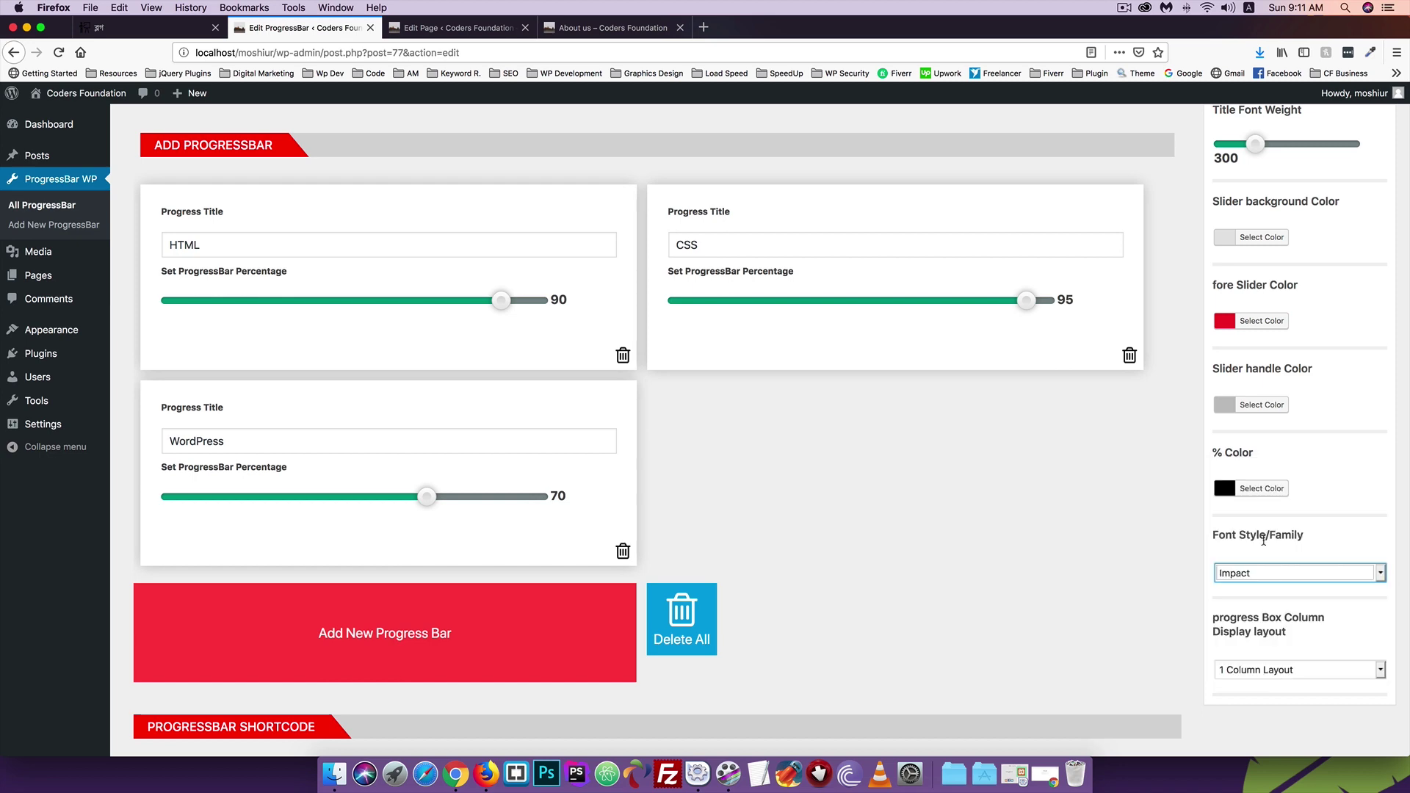
# Save the Skill entry's font change and reload the live About us page to check the bar titles.
pyautogui.scroll(5, 1147, 578)
pyautogui.click(1364, 221)
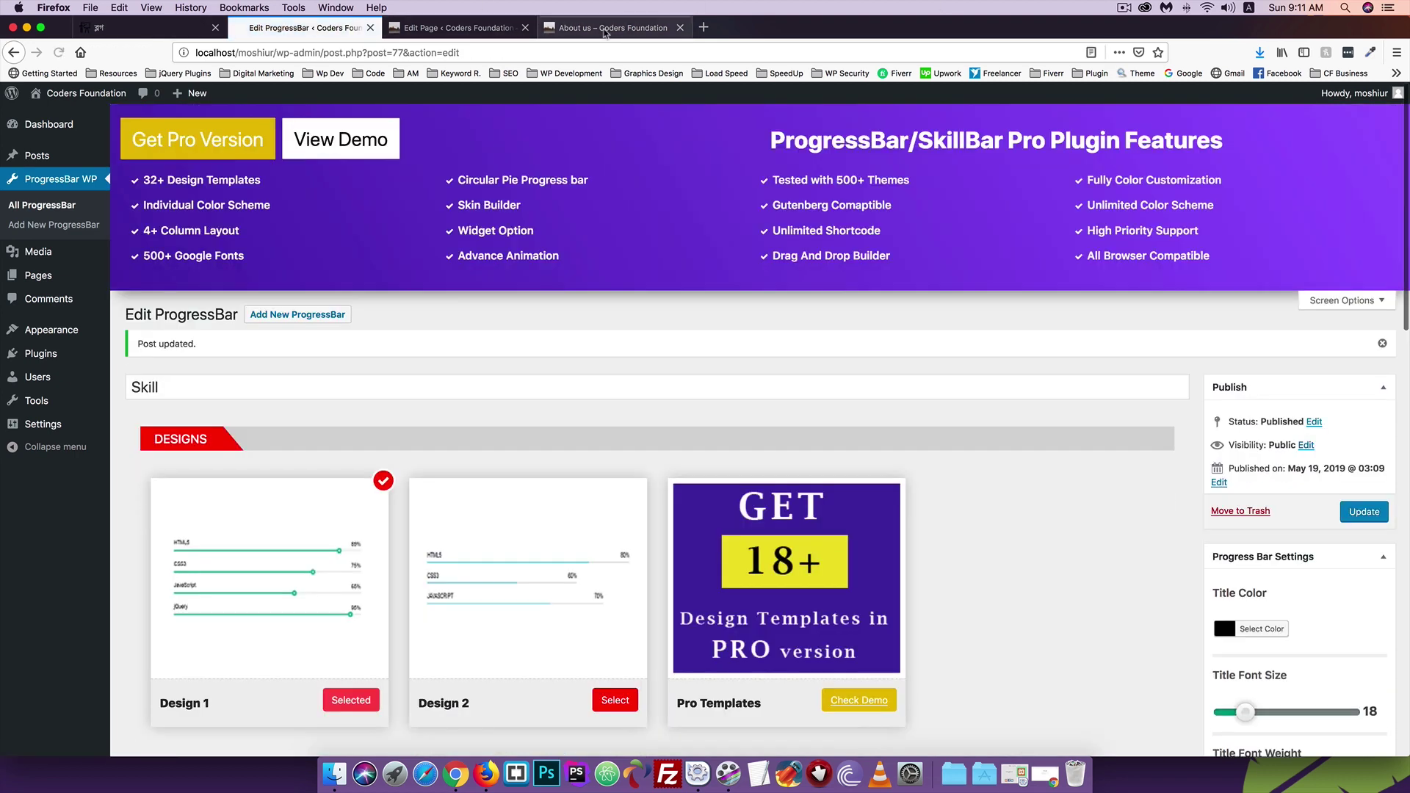
pyautogui.click(614, 27)
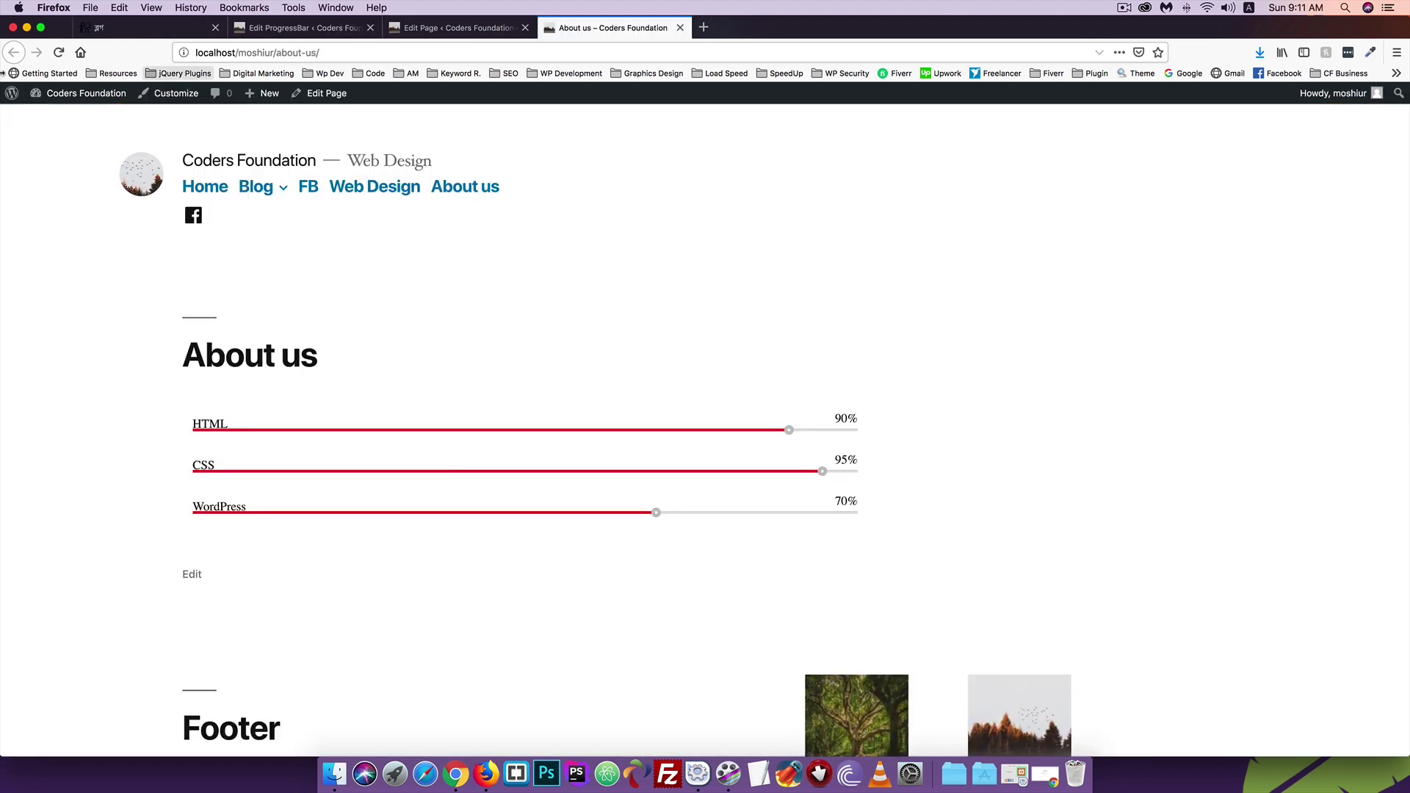
pyautogui.click(59, 52)
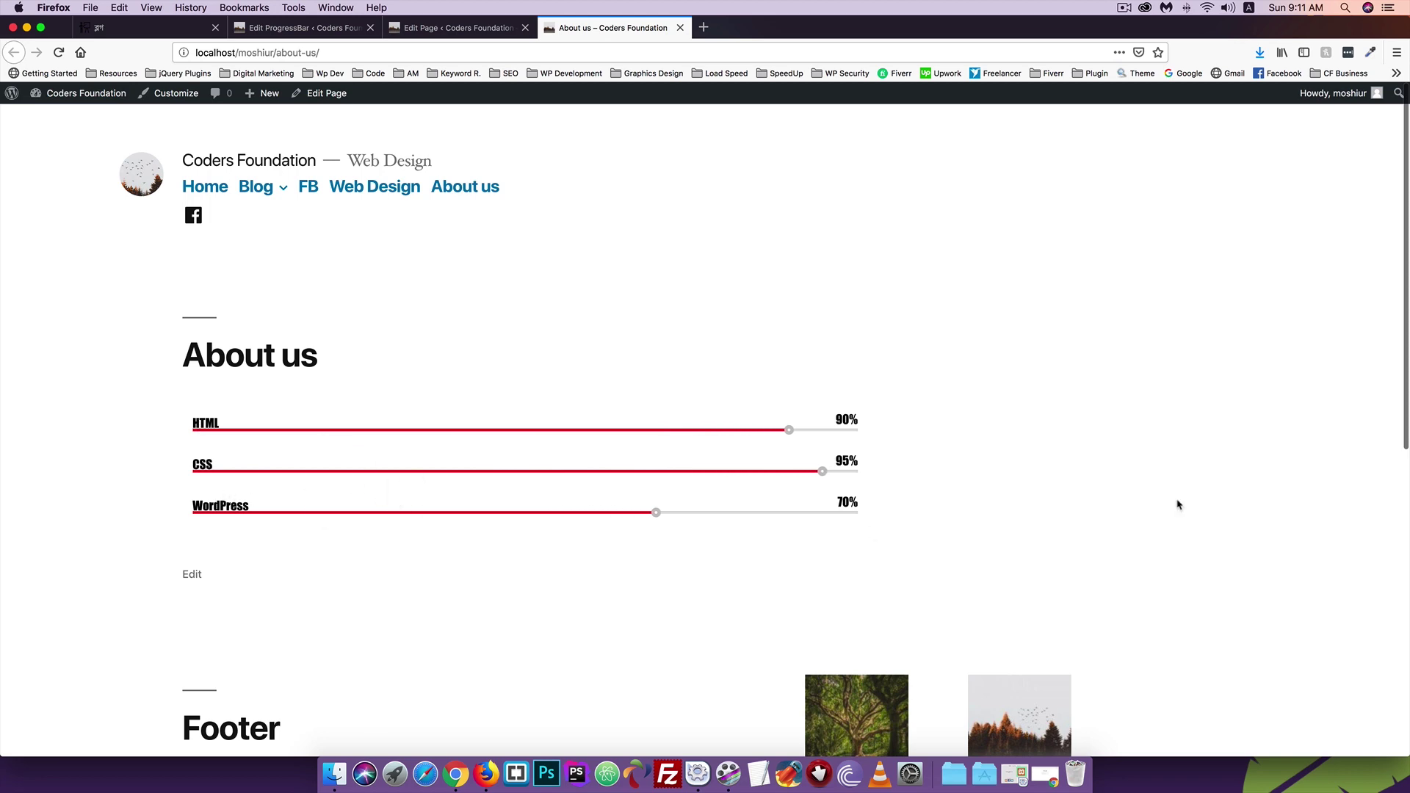
# Review the Skill entry's remaining settings, including its shortcode and Custom CSS area.
pyautogui.click(300, 28)
pyautogui.scroll(-2, 1217, 464)
pyautogui.scroll(-12, 1217, 464)
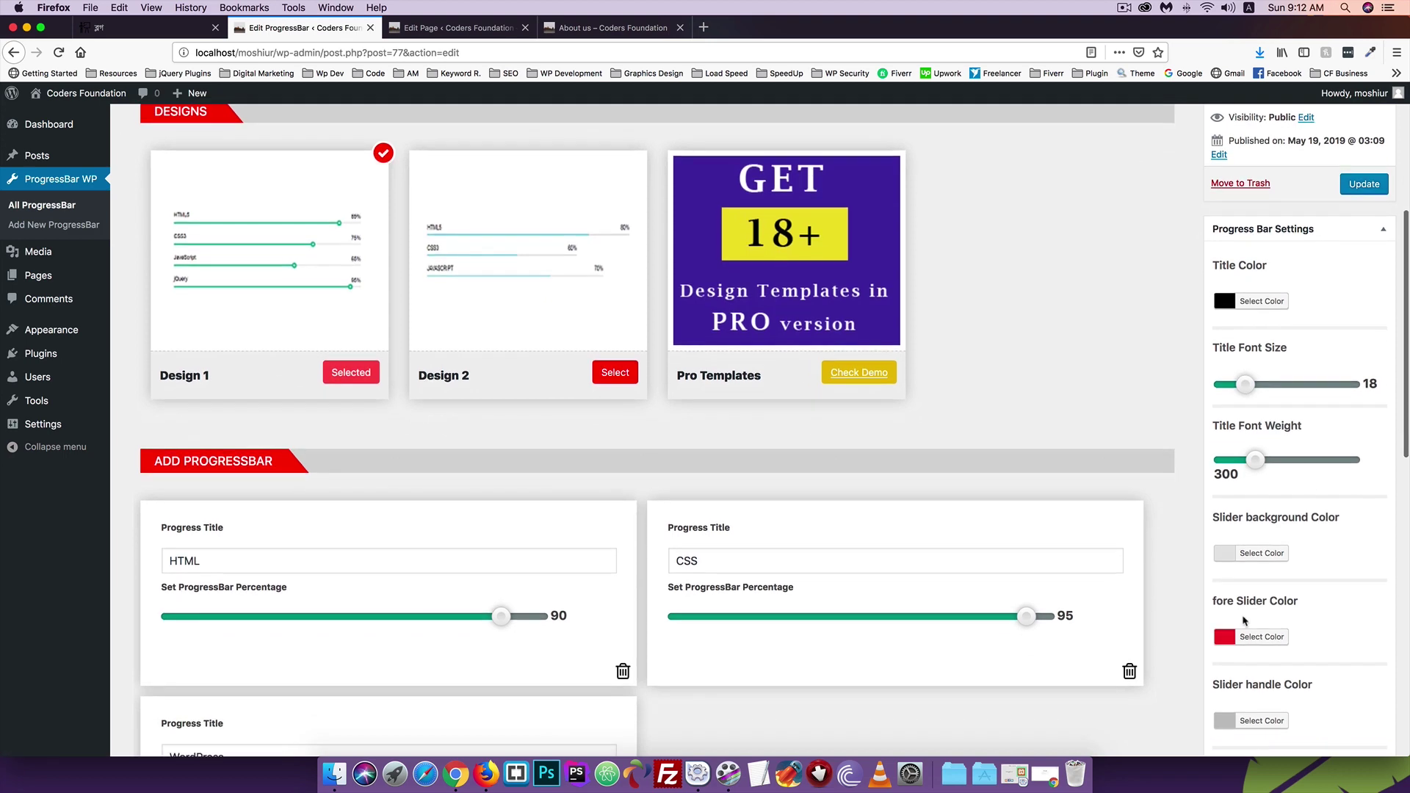
pyautogui.scroll(-3, 752, 607)
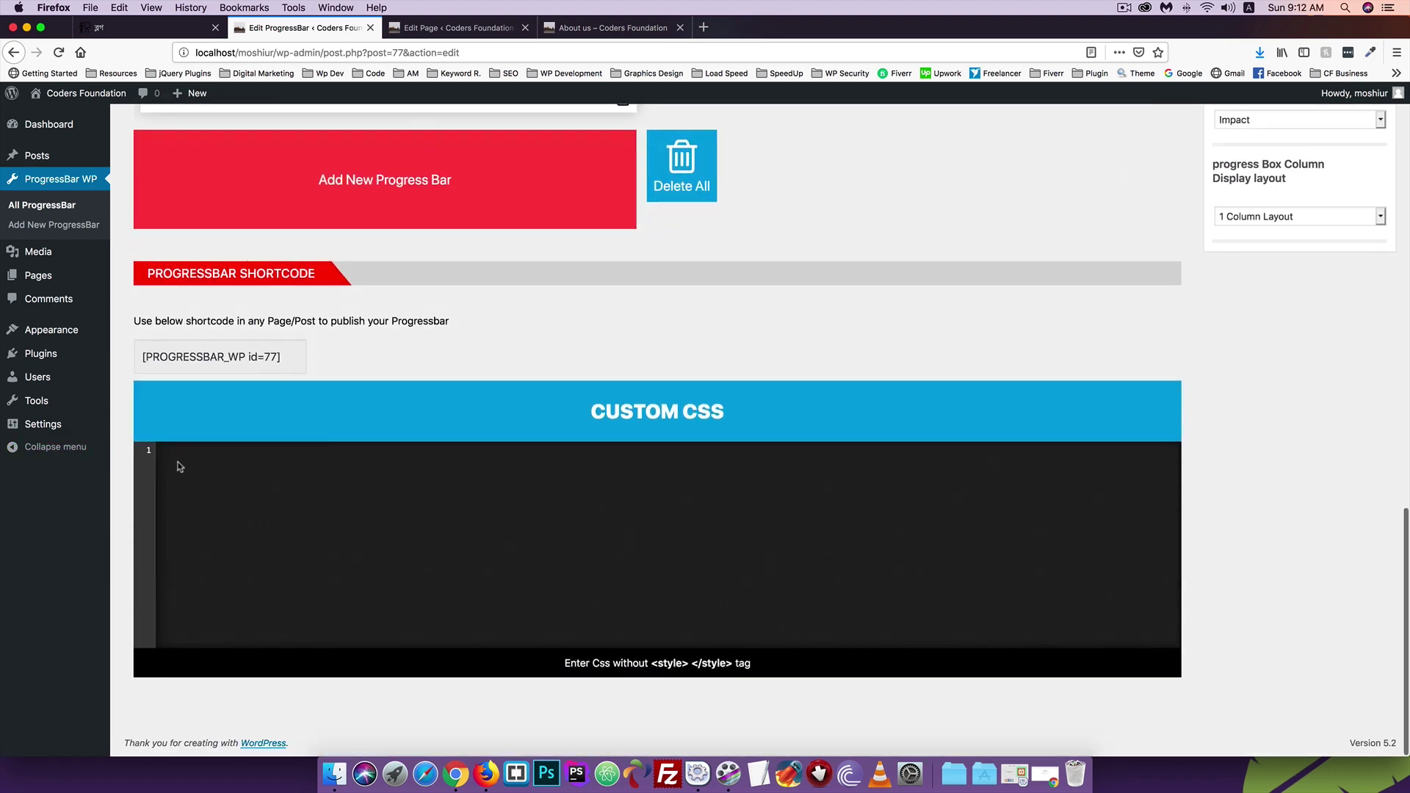
pyautogui.scroll(15, 177, 465)
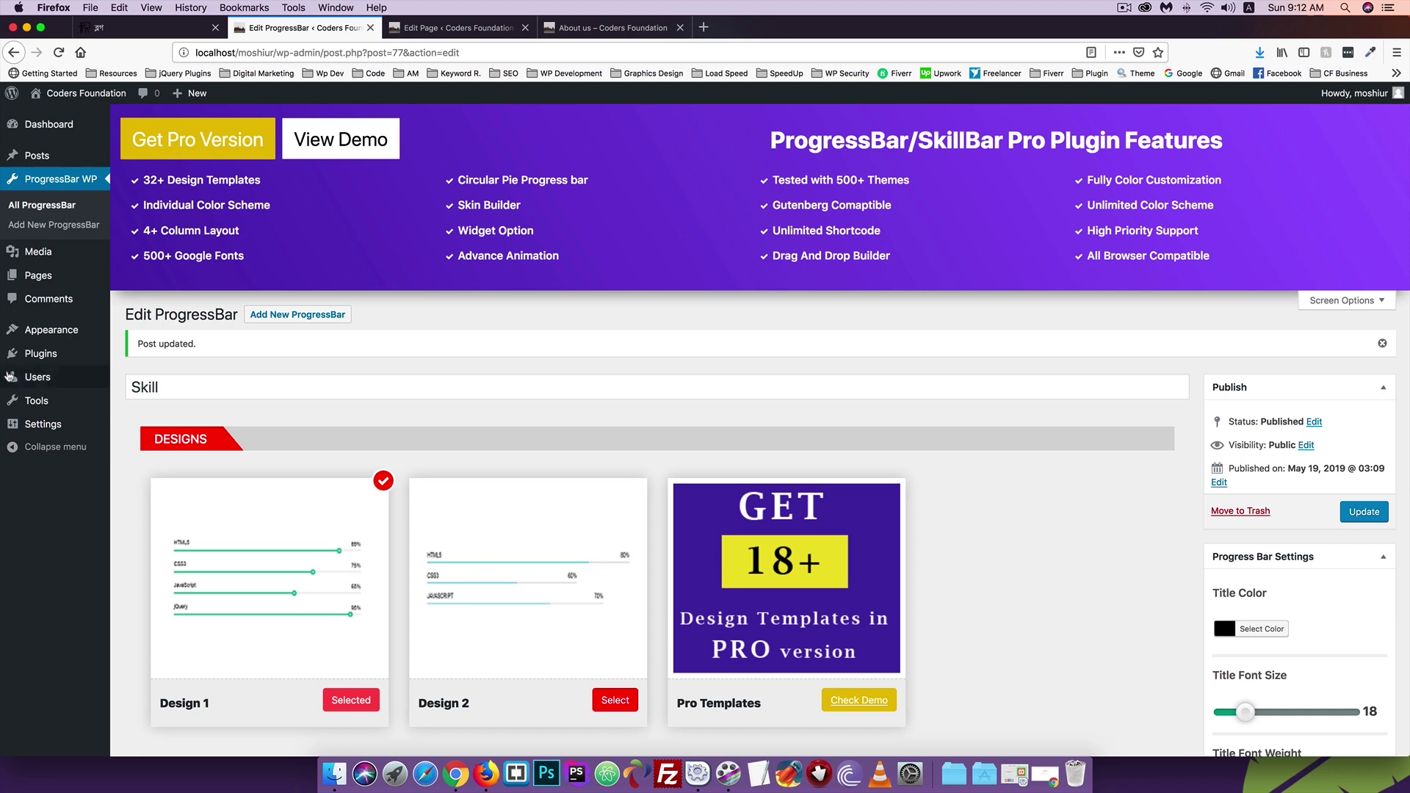
# Open the WordPress Plugin Editor, accept the direct-editing warning and look through akismet.php.
pyautogui.click(22, 354)
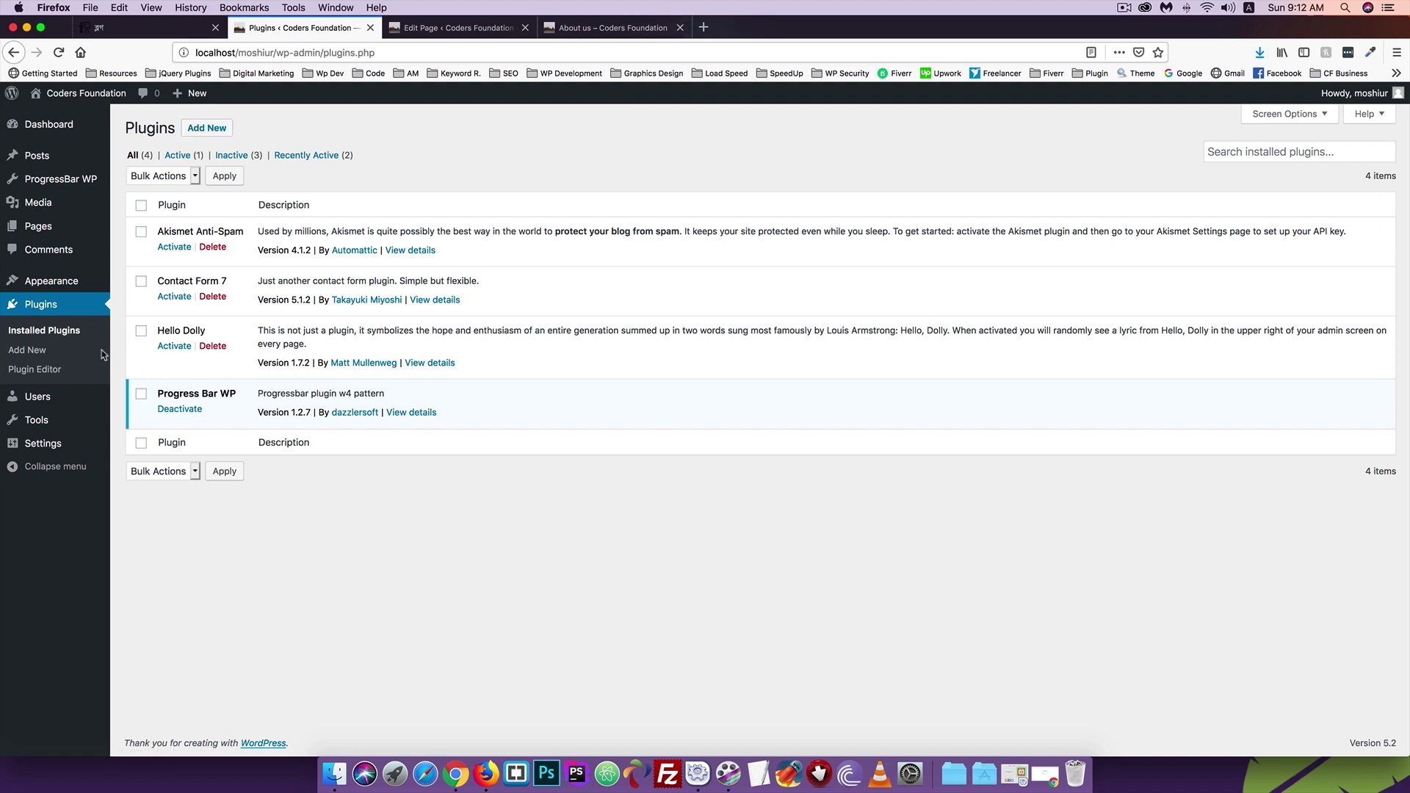
pyautogui.click(46, 373)
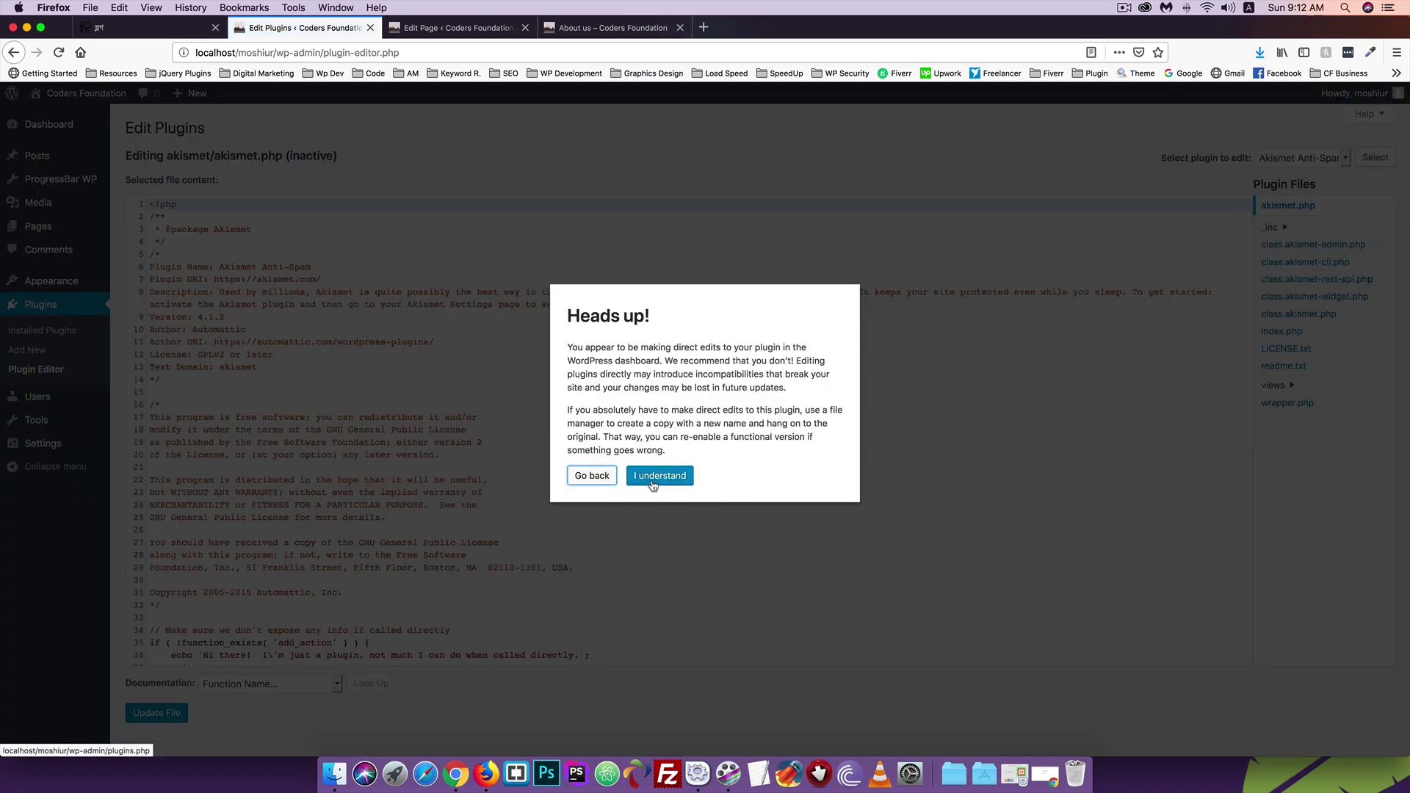
pyautogui.click(659, 478)
pyautogui.scroll(-10, 295, 314)
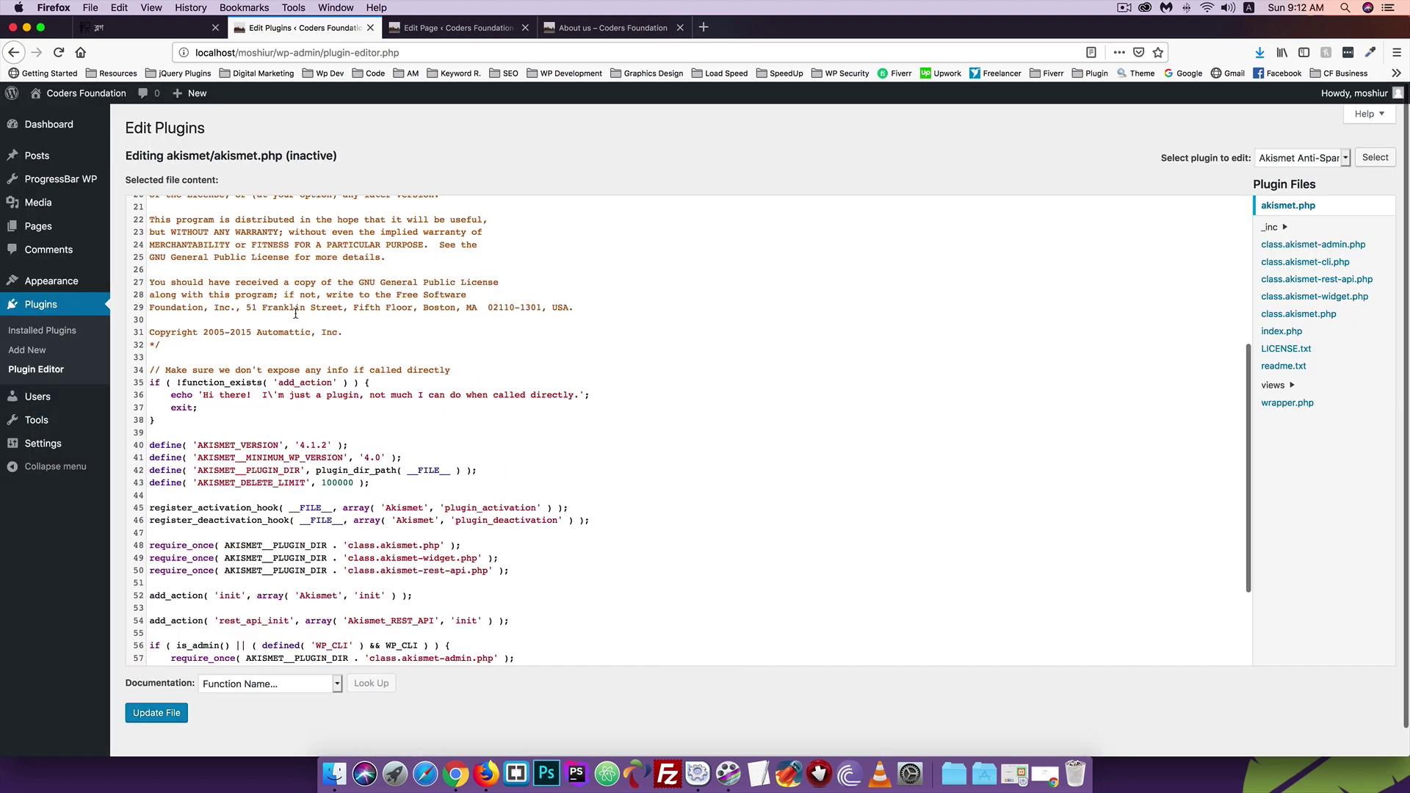
pyautogui.scroll(10, 295, 314)
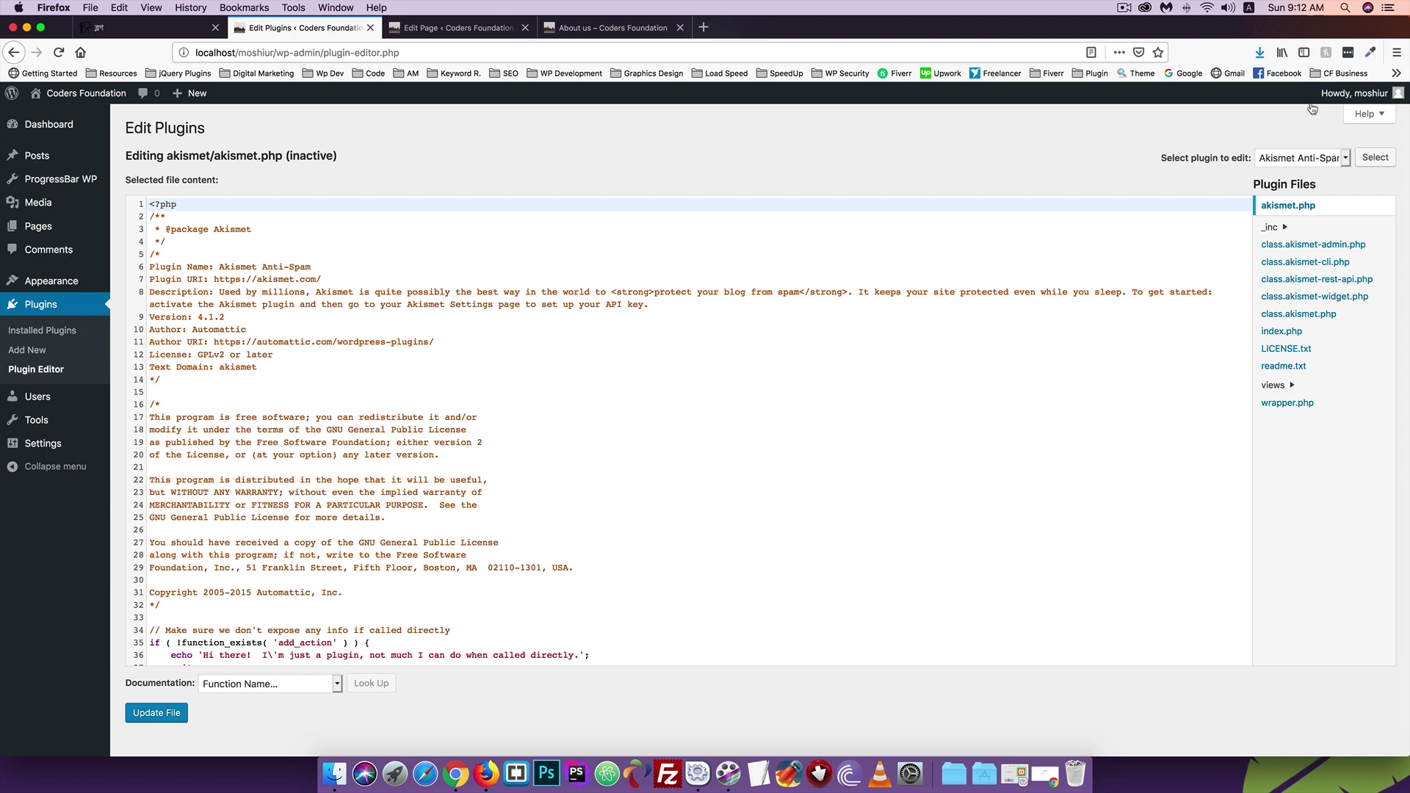
# Load the Progress Bar WP plugin in the editor and look through the code of progress-bar-wp.php.
pyautogui.click(1283, 158)
pyautogui.click(1283, 159)
pyautogui.click(1283, 159)
pyautogui.click(1283, 158)
pyautogui.click(1283, 159)
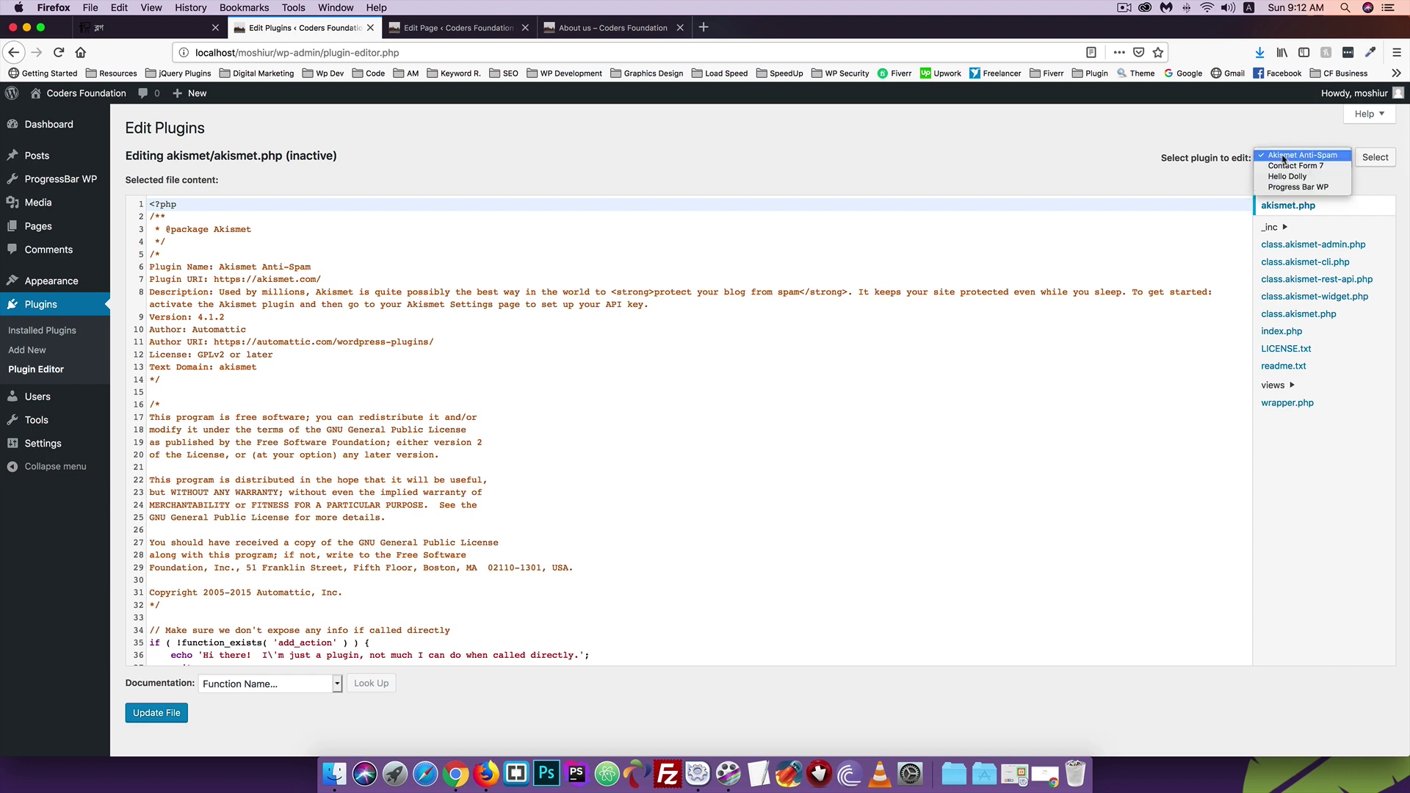
pyautogui.click(1288, 188)
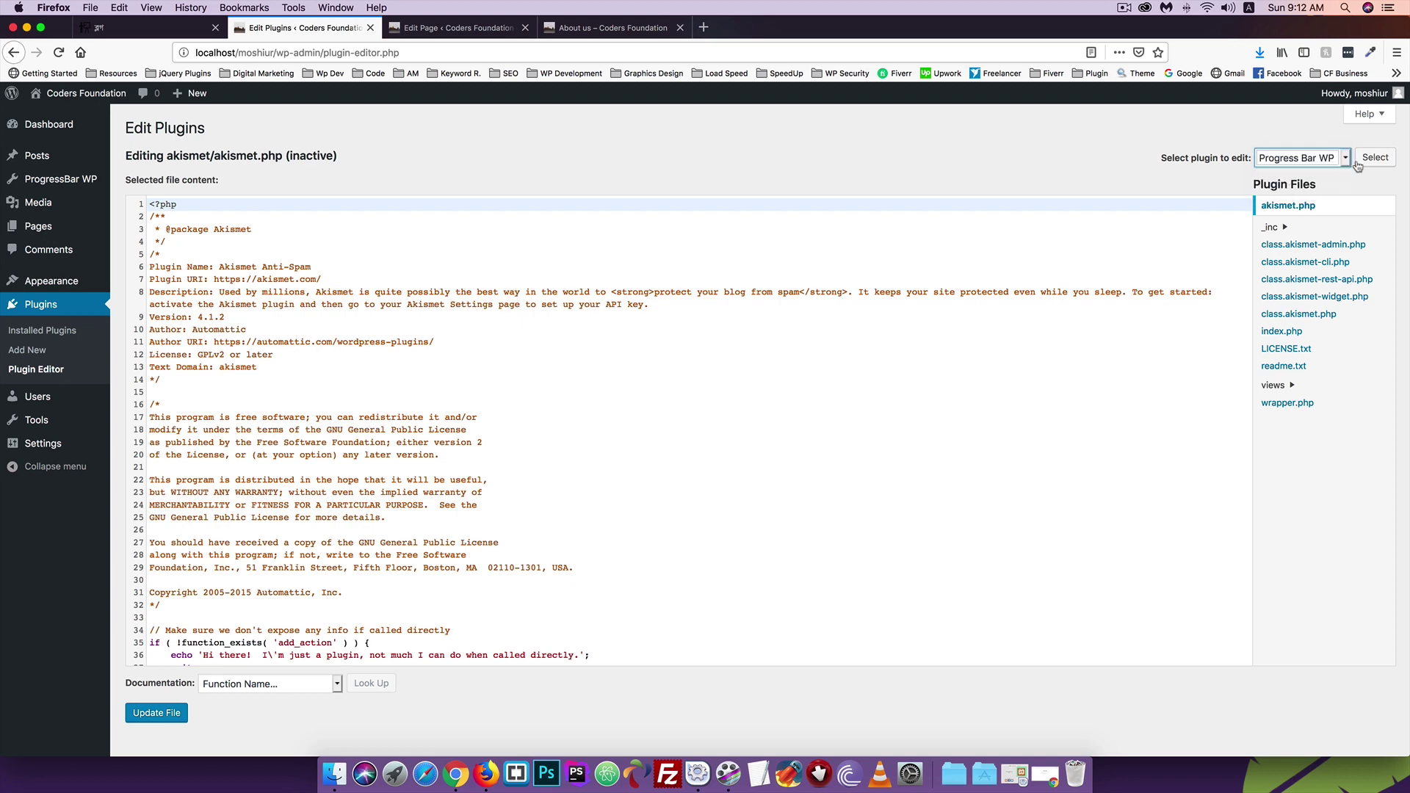
pyautogui.click(1374, 157)
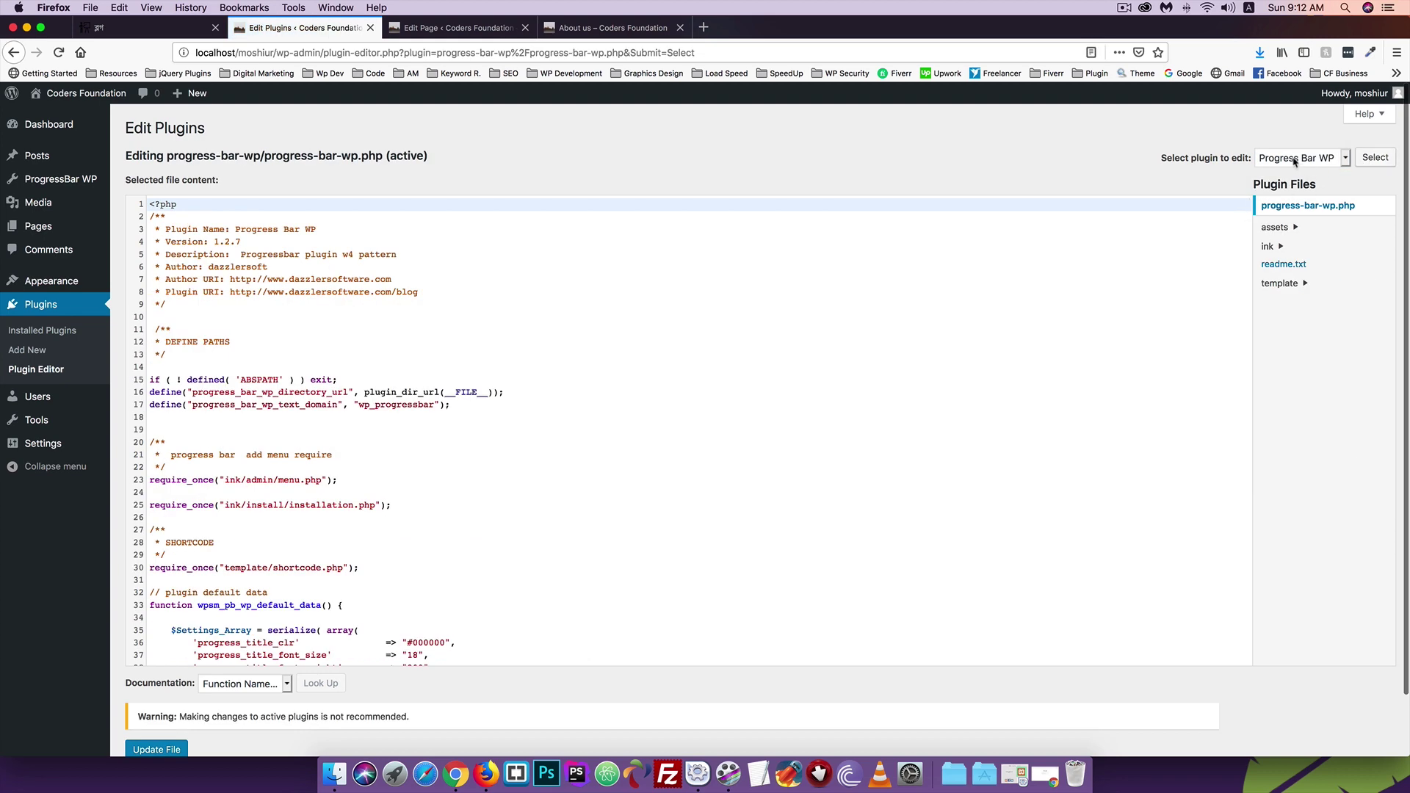
pyautogui.scroll(-10, 470, 398)
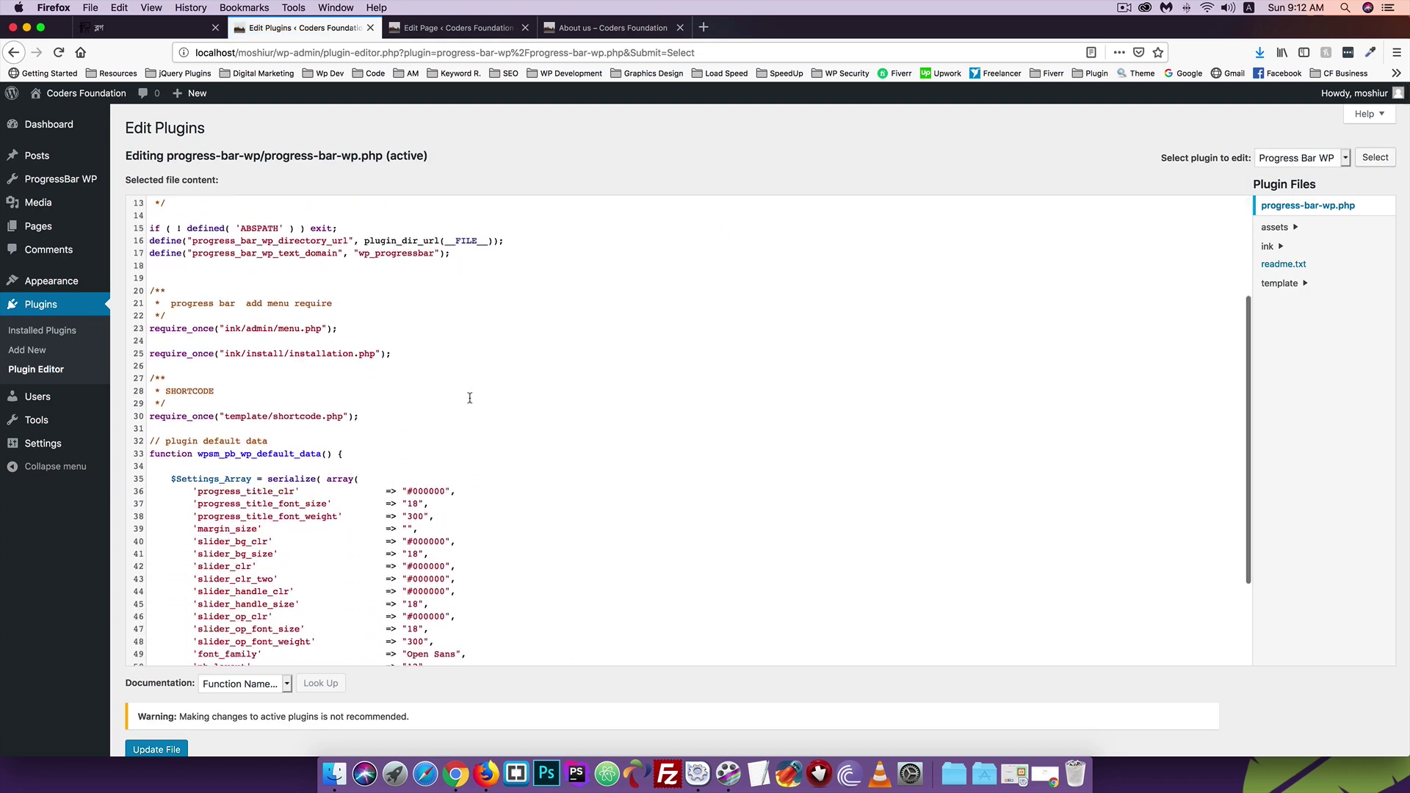
pyautogui.scroll(10, 292, 272)
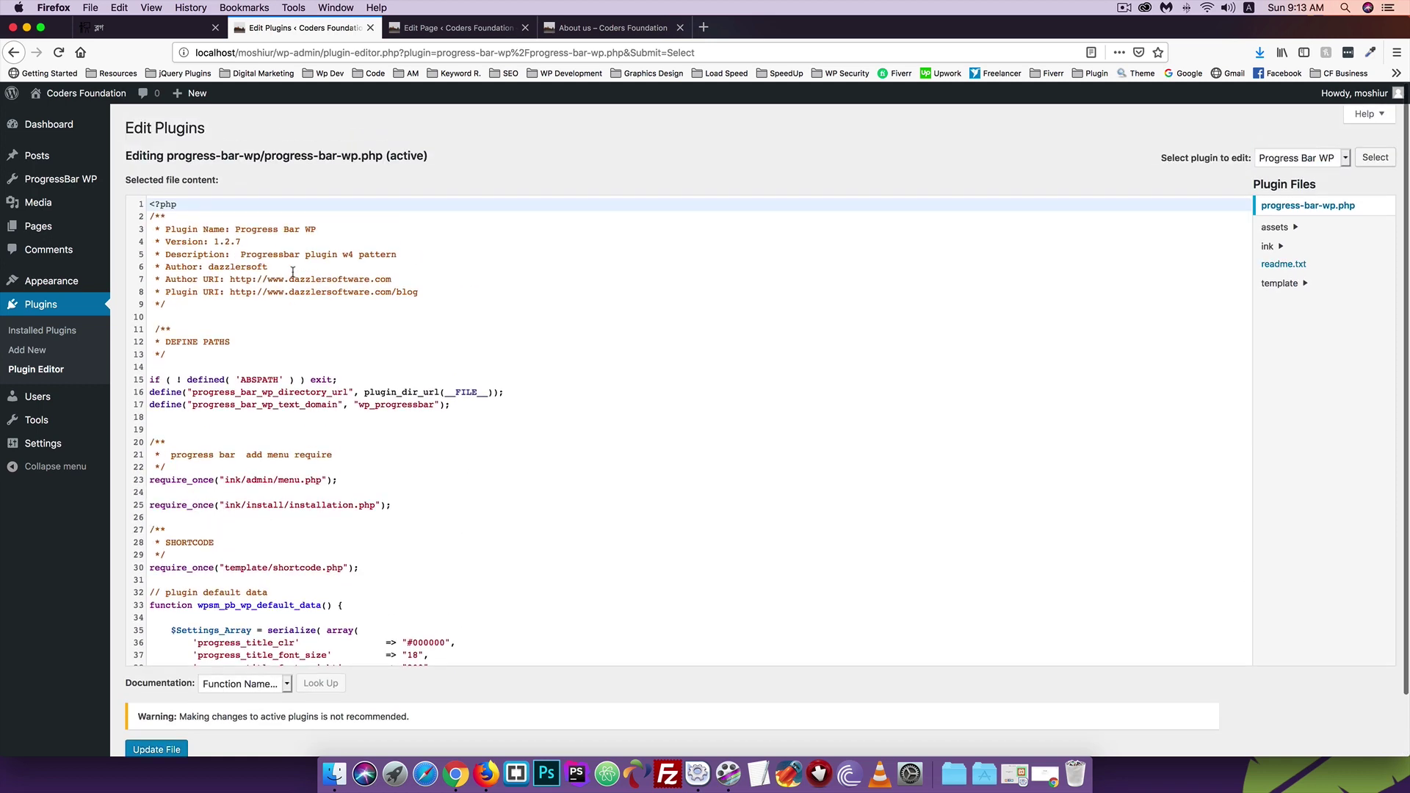
# Expand the plugin's assets, ink and template folders to view their files, and return to the installed plugins list.
pyautogui.click(1278, 227)
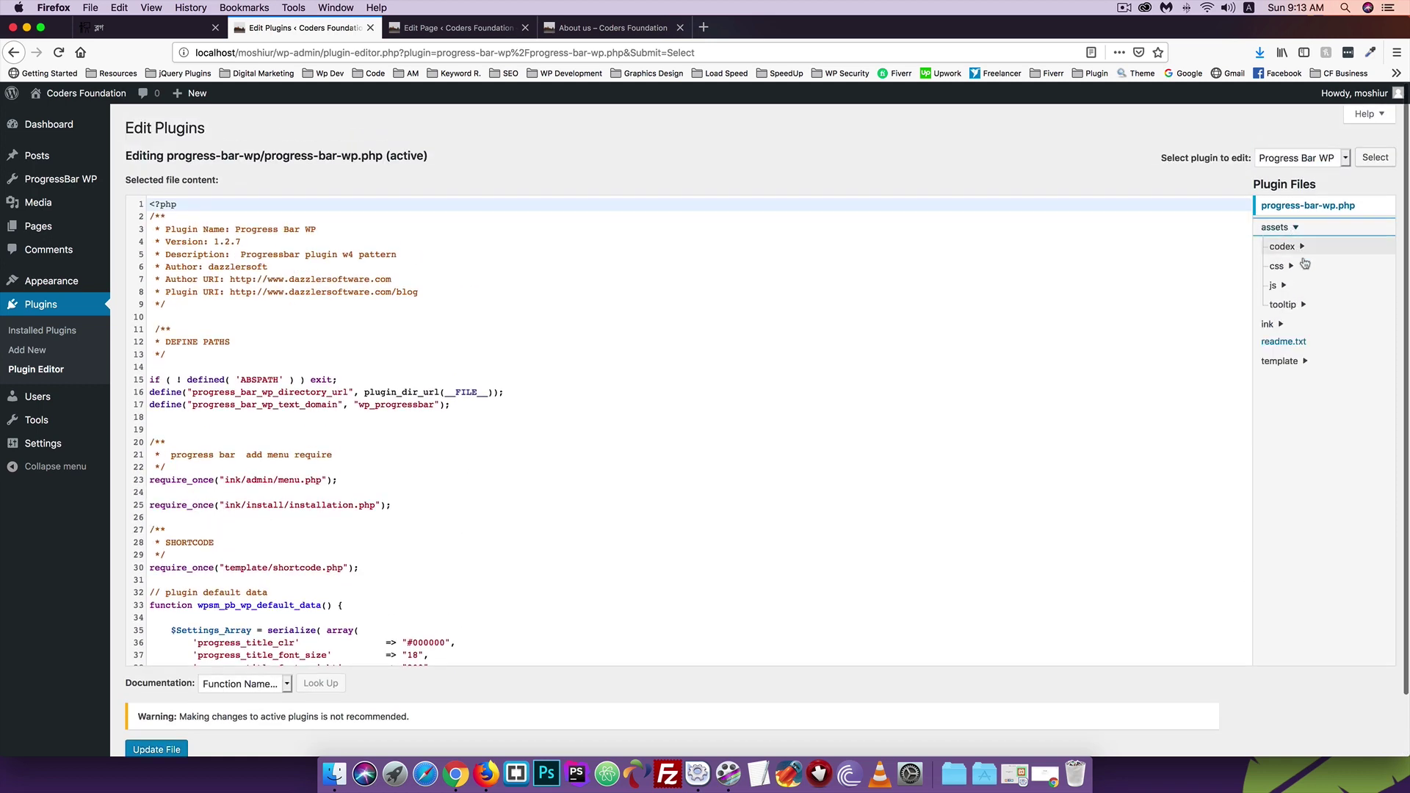
pyautogui.click(1279, 325)
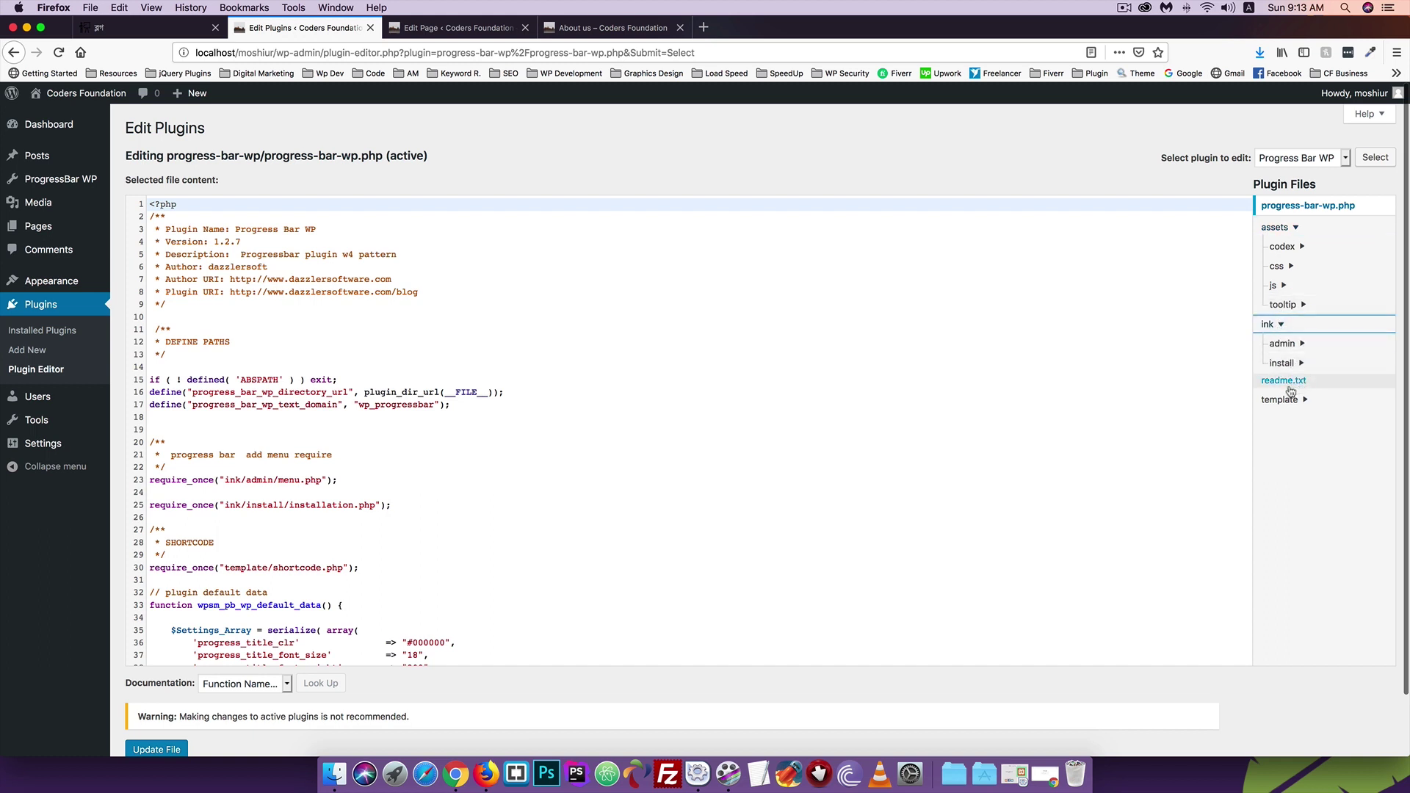
pyautogui.click(1288, 409)
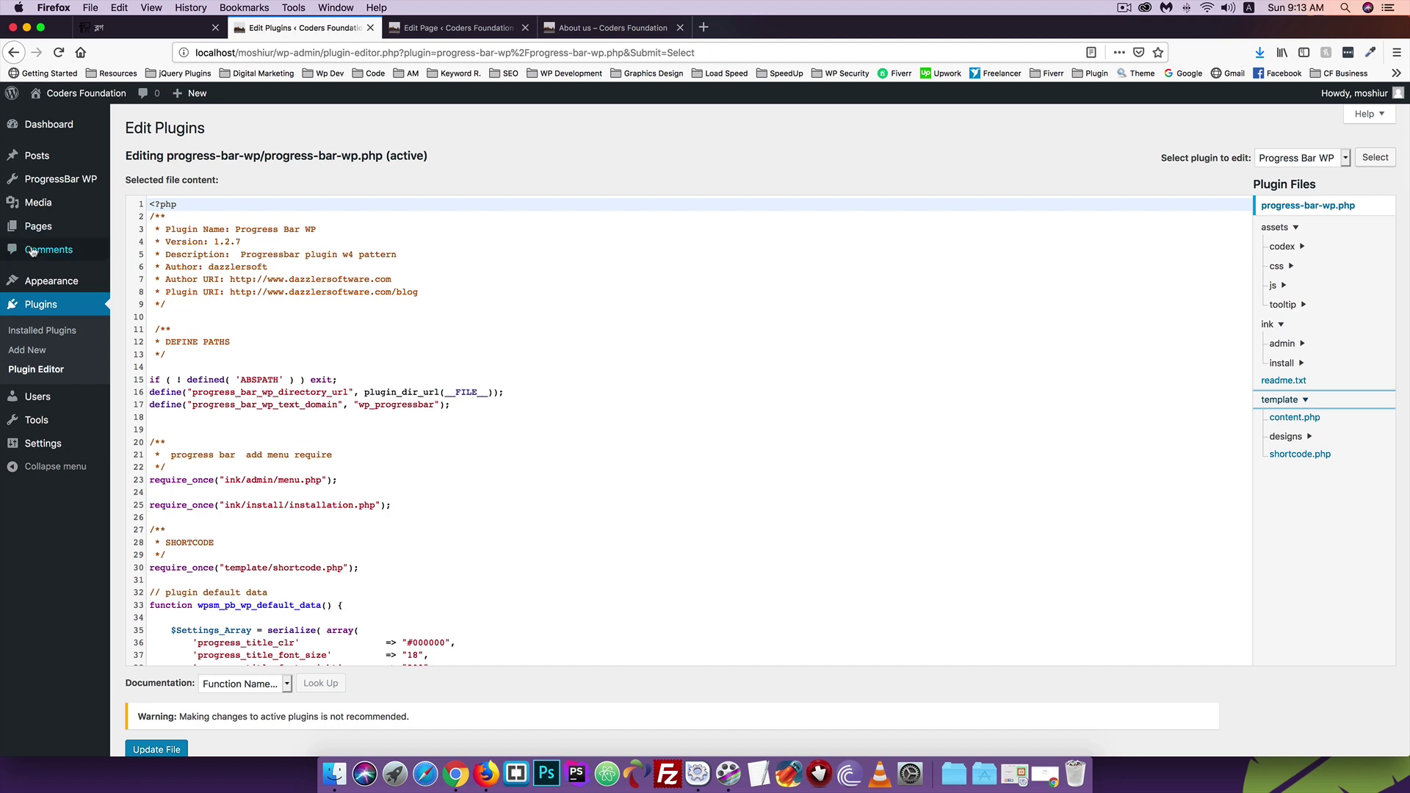
pyautogui.click(33, 307)
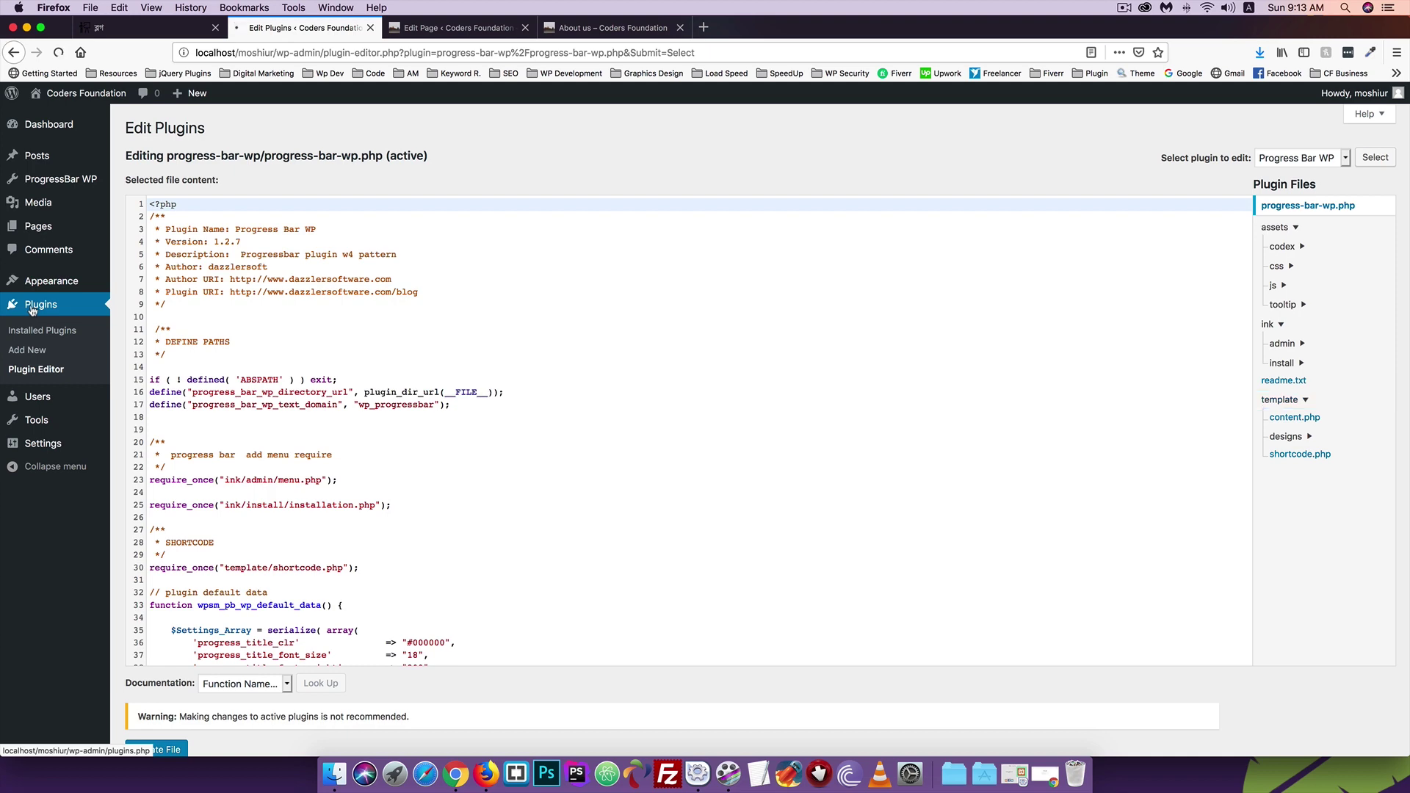